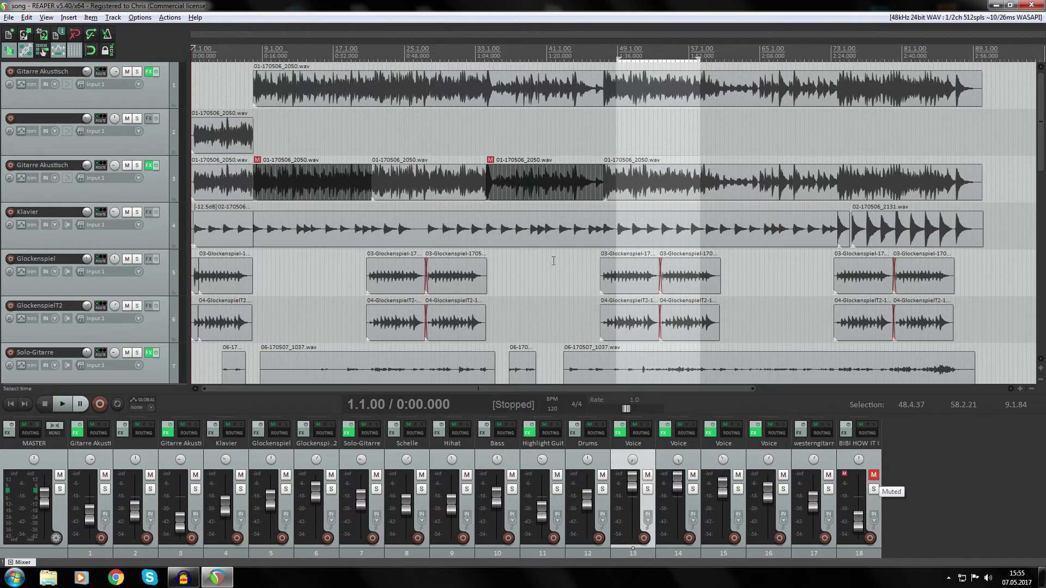
# Look through all the song's tracks from the acoustic guitars to the muted original, and zoom in on the opening section.
pyautogui.scroll(-3, 1031, 190)
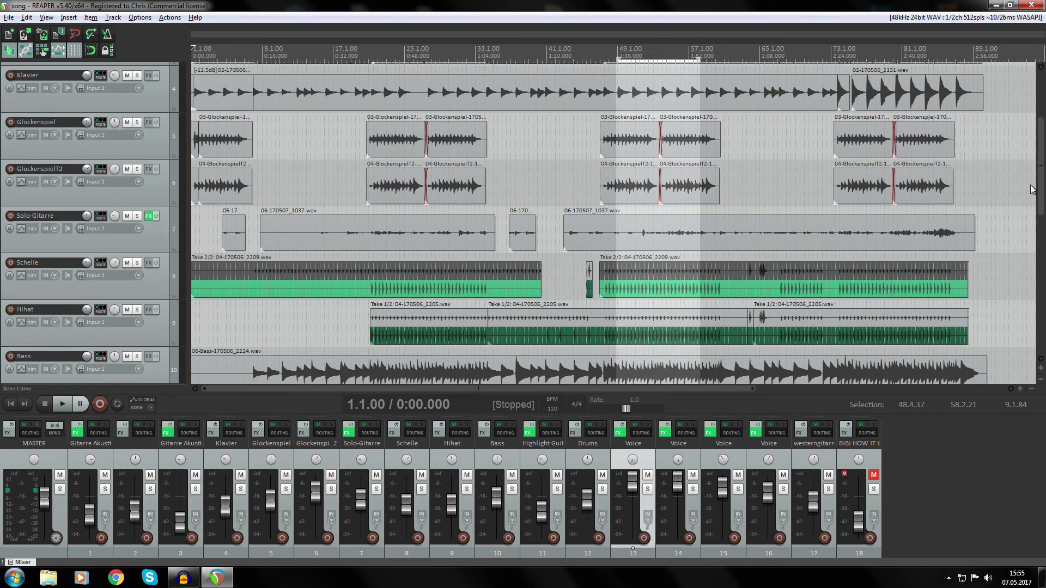
pyautogui.scroll(3, 1031, 190)
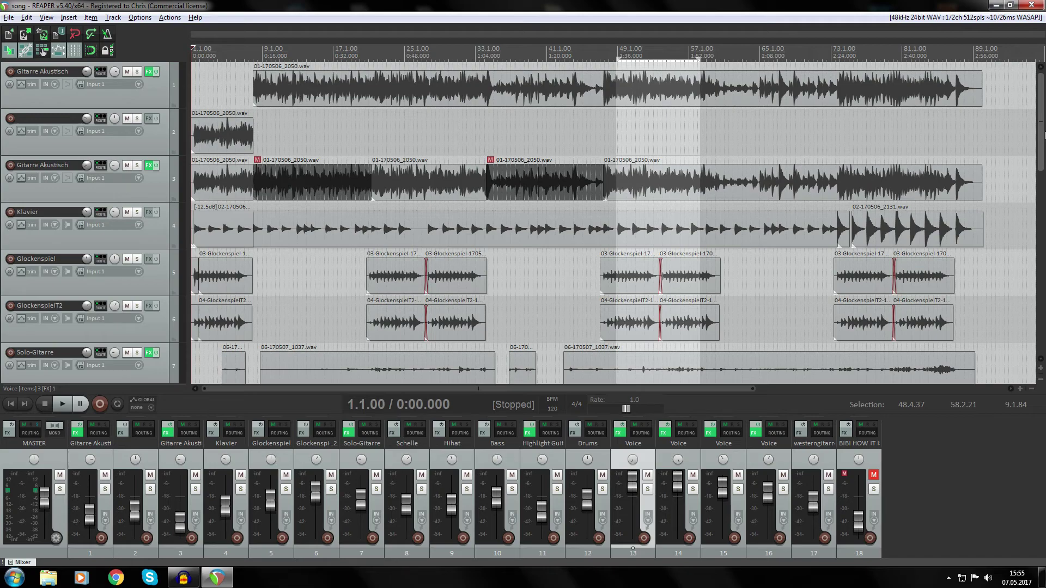
pyautogui.scroll(-8, 1014, 247)
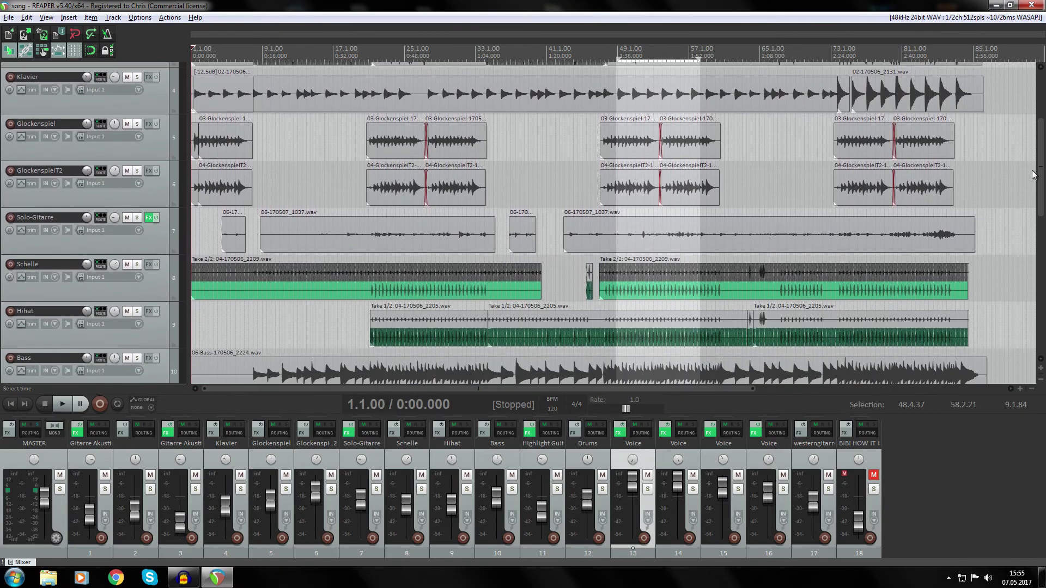
pyautogui.scroll(-5, 1014, 249)
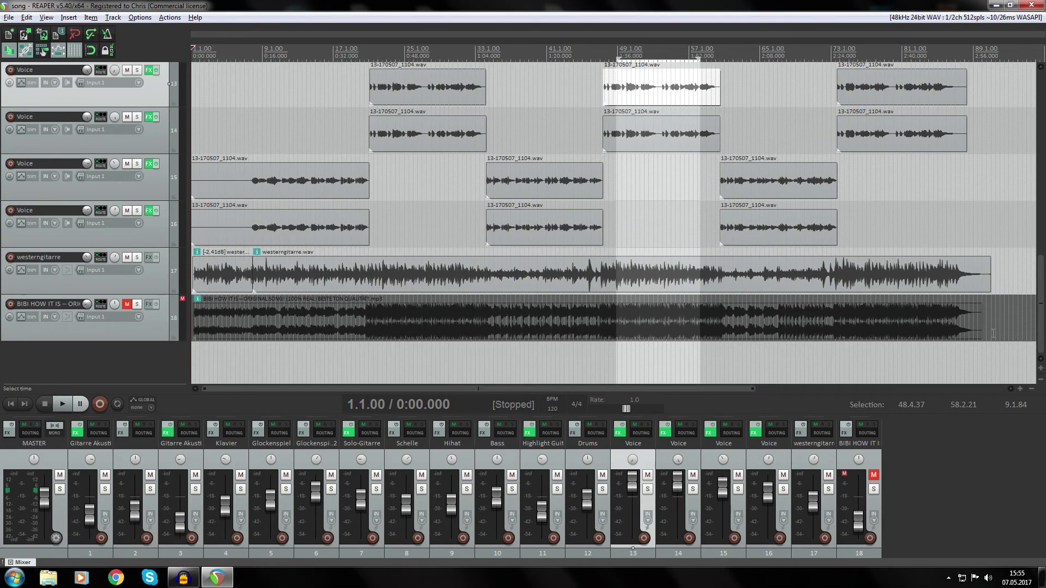
pyautogui.moveTo(1040, 304); pyautogui.dragTo(1040, 128)
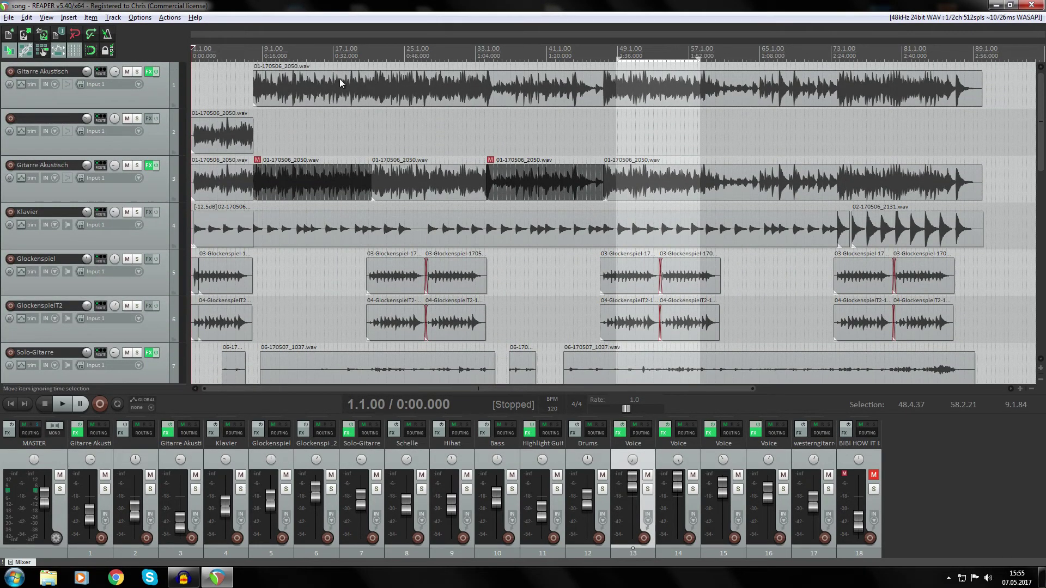
pyautogui.moveTo(751, 389); pyautogui.dragTo(501, 386)
pyautogui.click(330, 49)
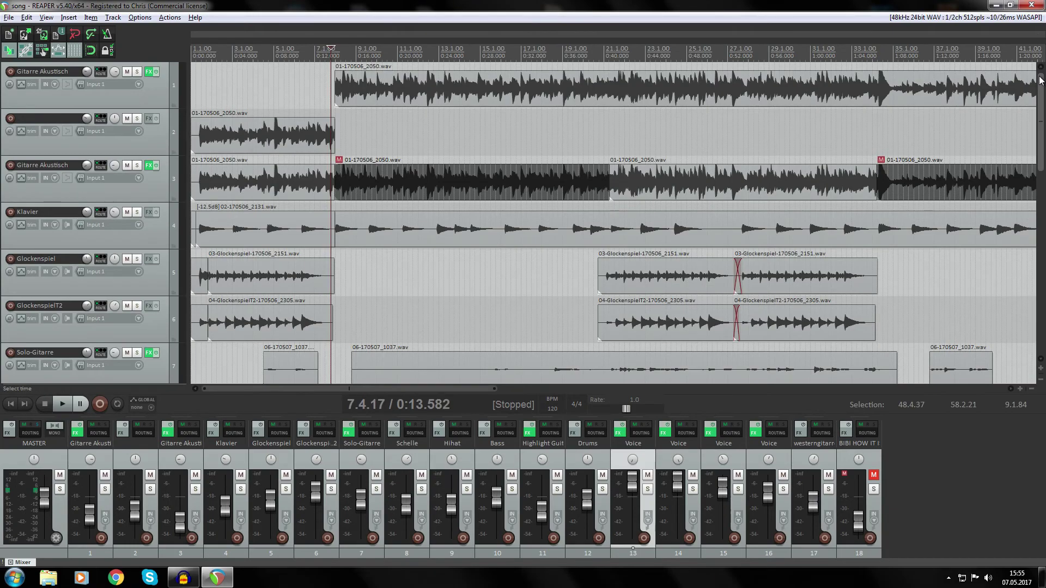
pyautogui.scroll(-2, 1005, 86)
pyautogui.scroll(1, 1004, 86)
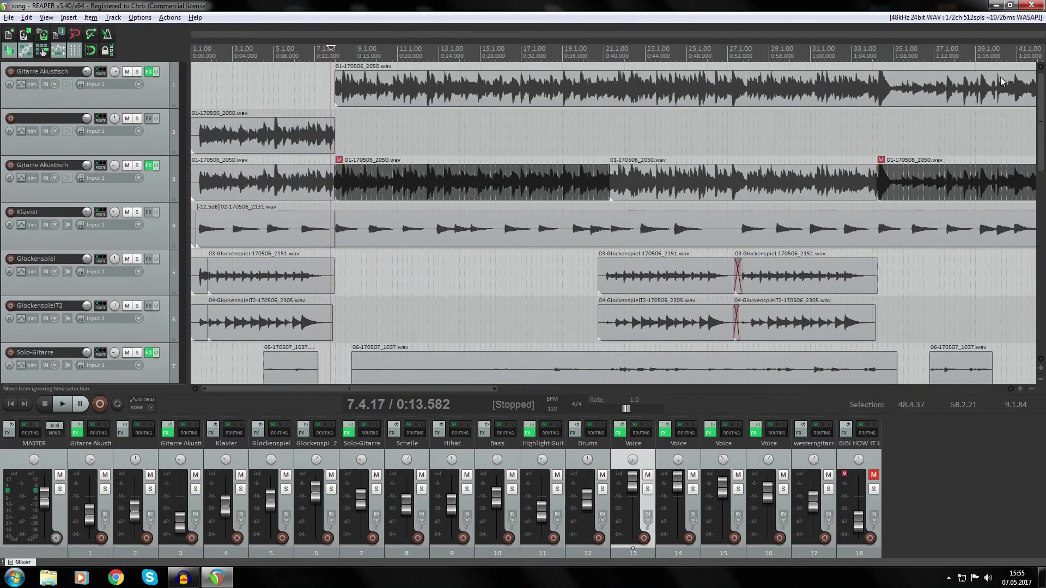
# Solo the Glockenspiel and GlockenspielT2 tracks, listen to their intro clips from the song's start, and unsolo both.
pyautogui.click(261, 263)
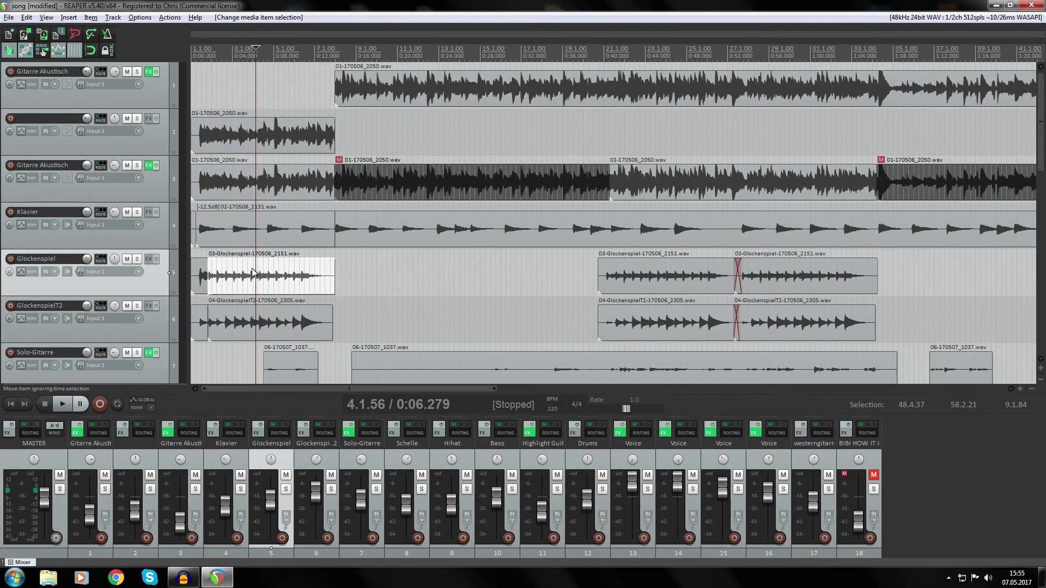
pyautogui.click(237, 314)
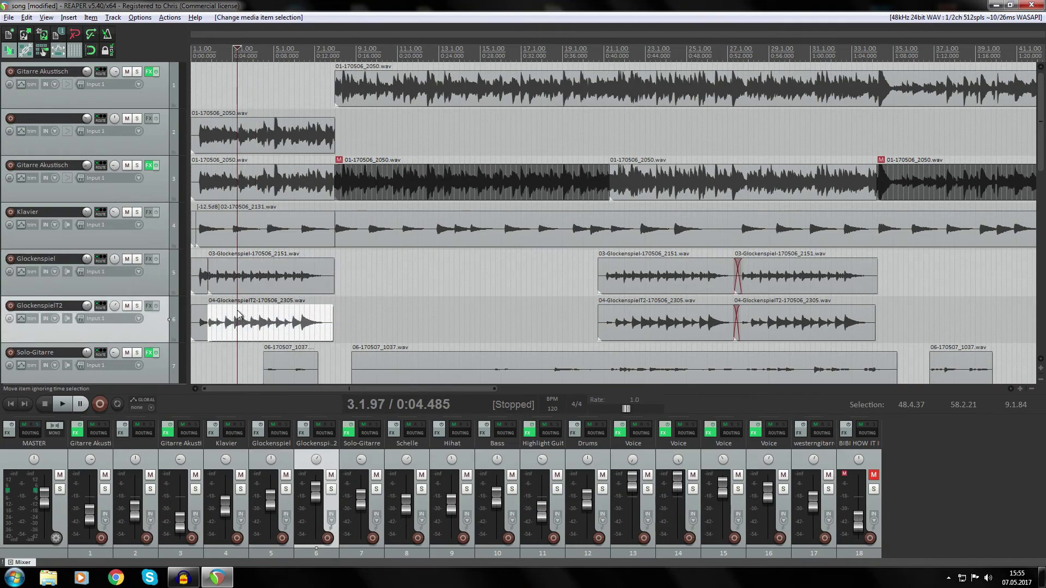
pyautogui.click(229, 283)
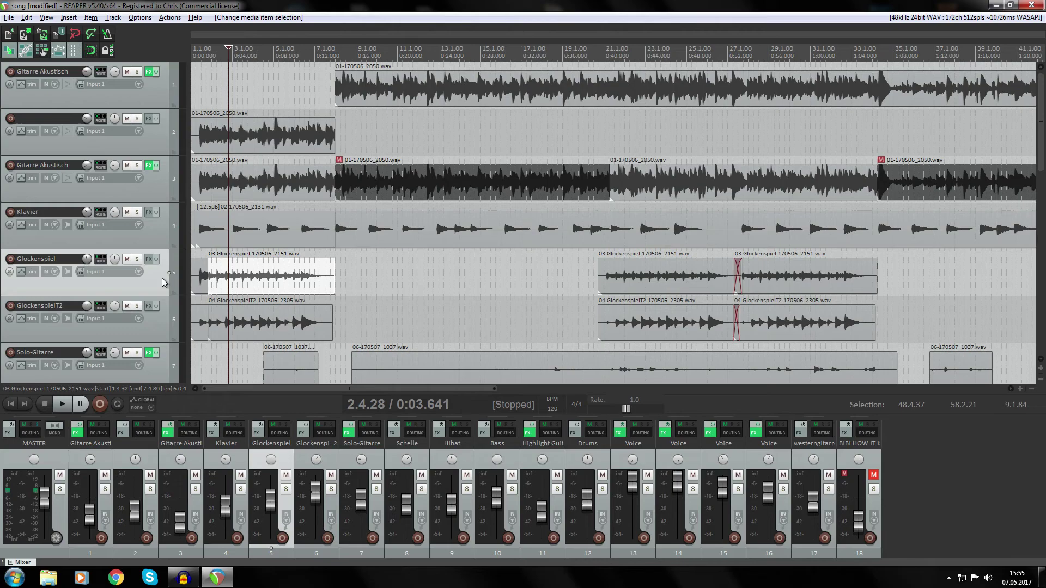
pyautogui.click(290, 330)
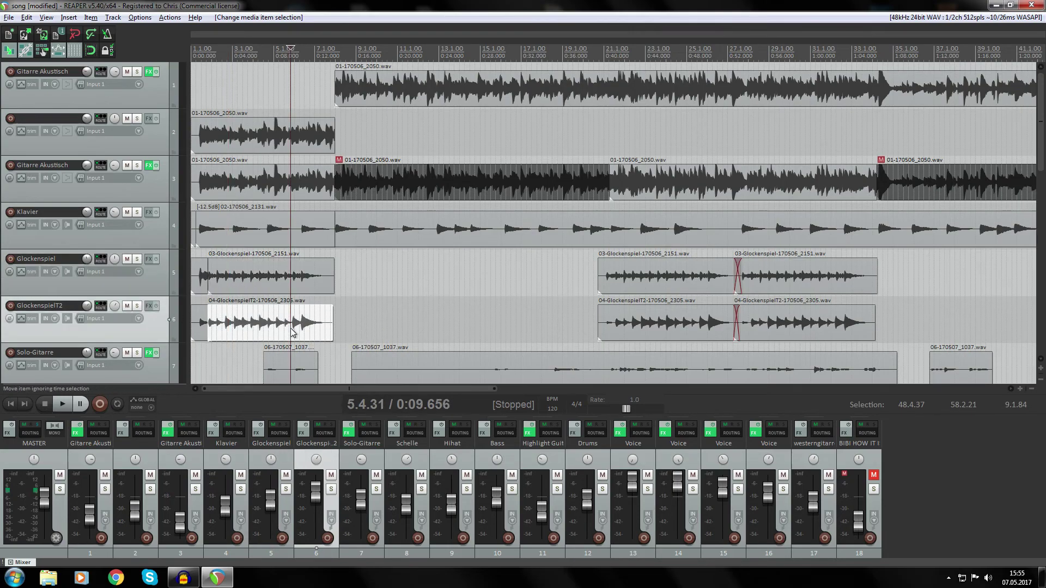
pyautogui.click(137, 260)
pyautogui.click(138, 306)
pyautogui.press('Home')
pyautogui.press('space')
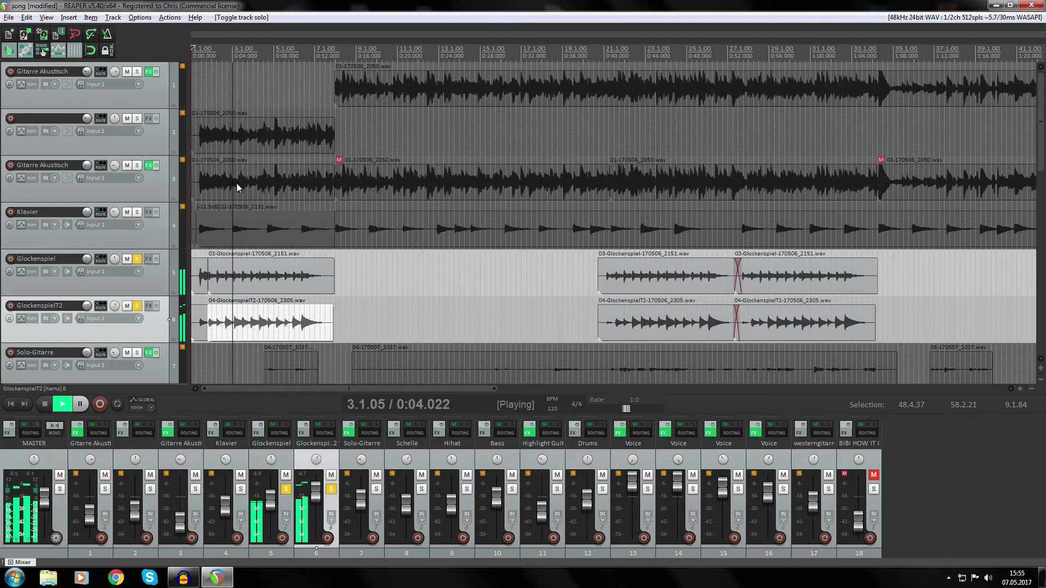
pyautogui.press('space')
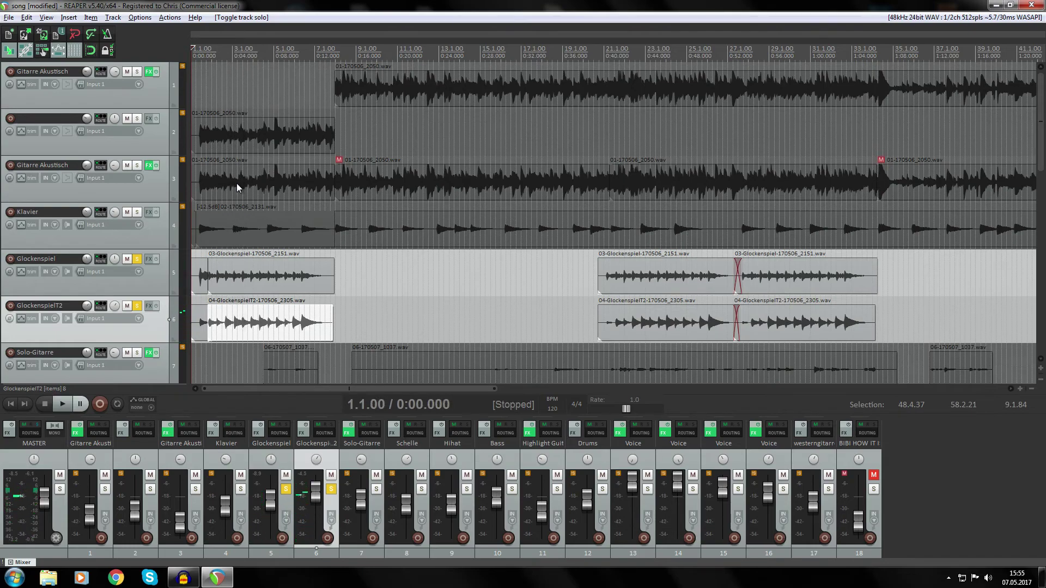
pyautogui.click(136, 259)
pyautogui.click(138, 306)
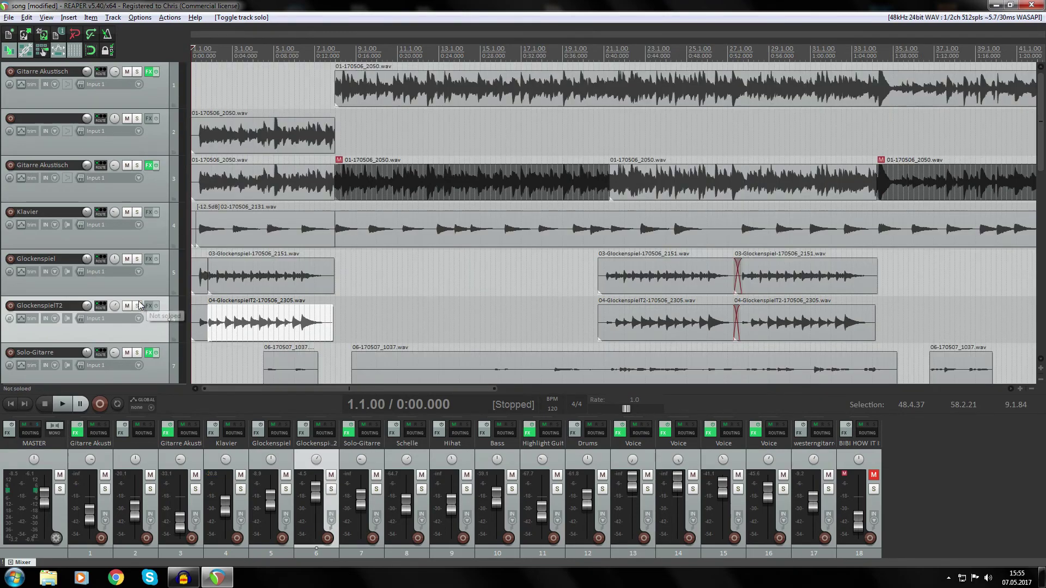
# Solo the Klavier track, listen to its intro clip from bar 5, and unsolo it.
pyautogui.click(285, 233)
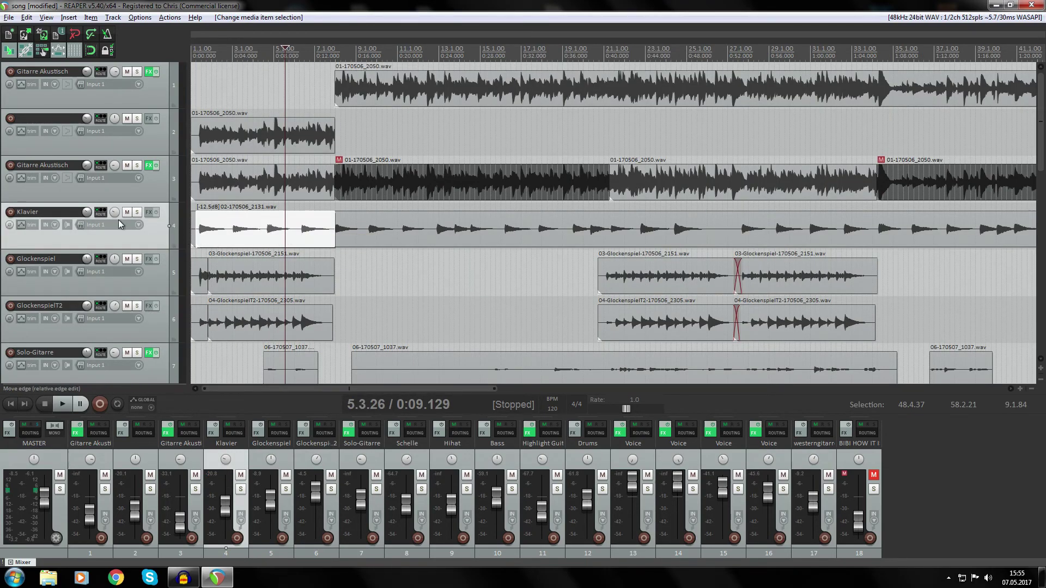
pyautogui.click(137, 213)
pyautogui.press('space')
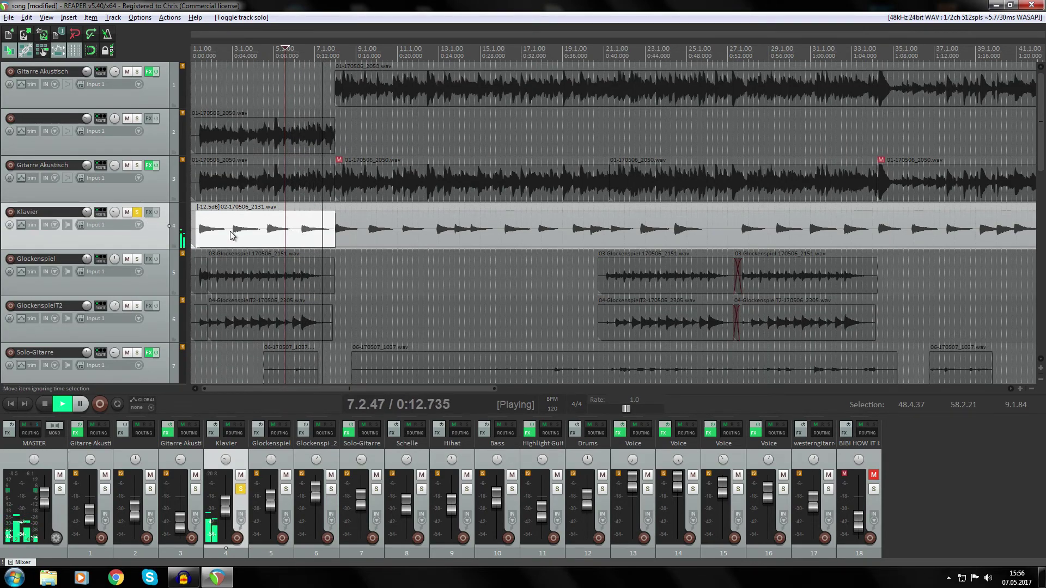
pyautogui.press('space')
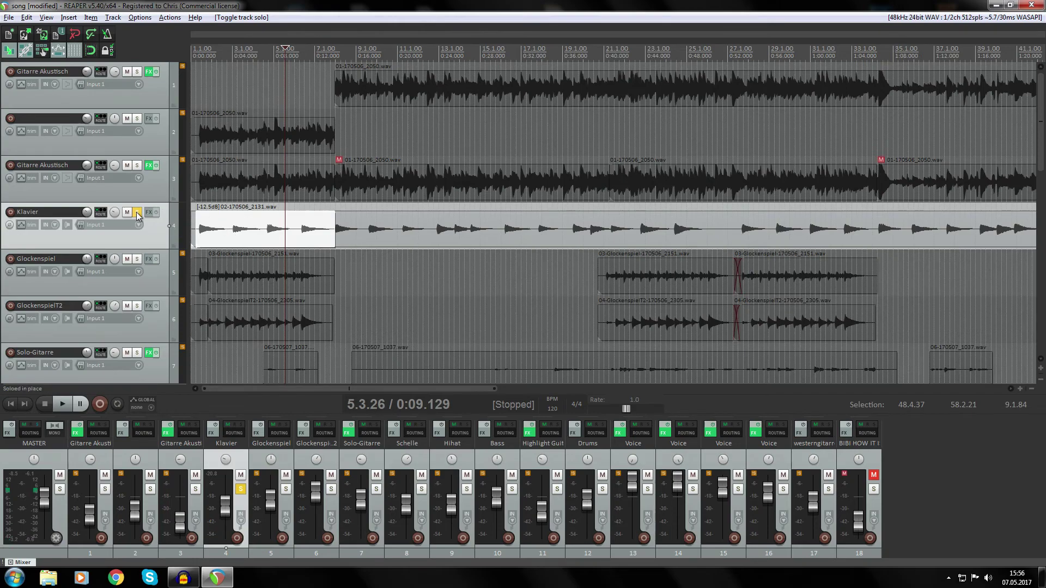
pyautogui.click(137, 212)
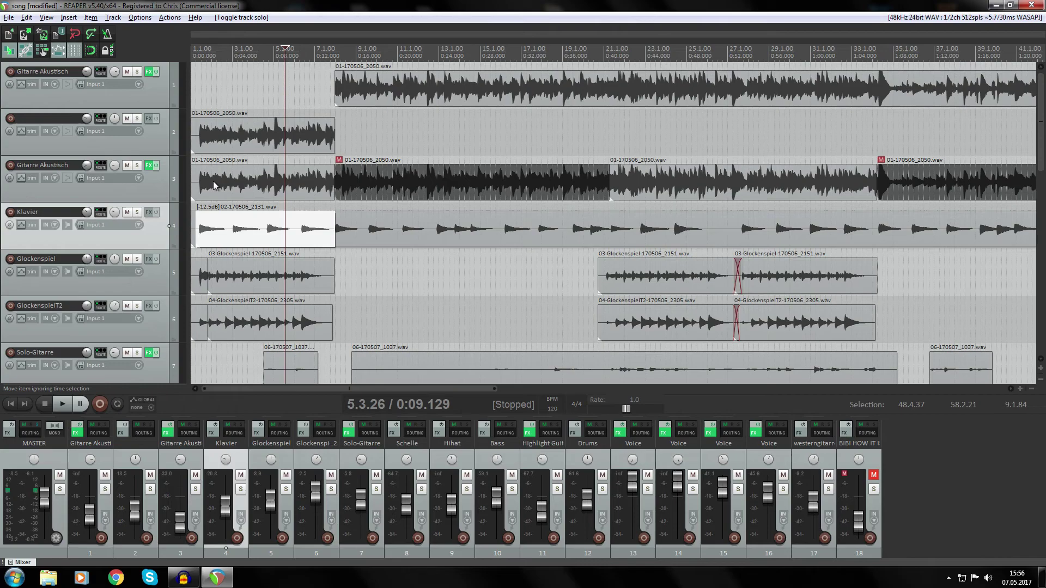
# Solo the unnamed track 2 and the Gitarre Akustisch track 3, listen from the song's start, and unsolo both.
pyautogui.press('Home')
pyautogui.click(138, 119)
pyautogui.click(137, 165)
pyautogui.press('space')
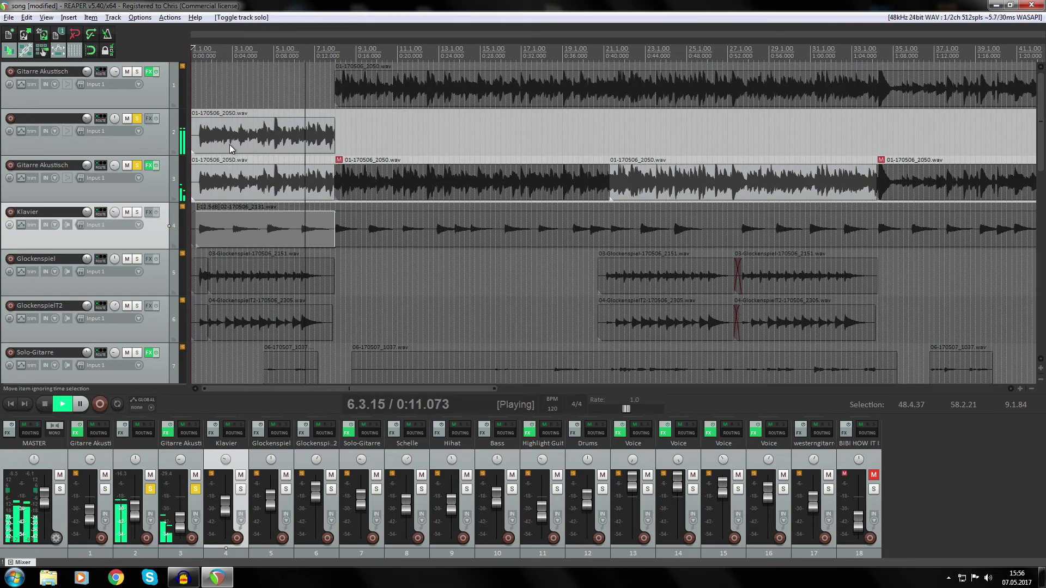
pyautogui.press('space')
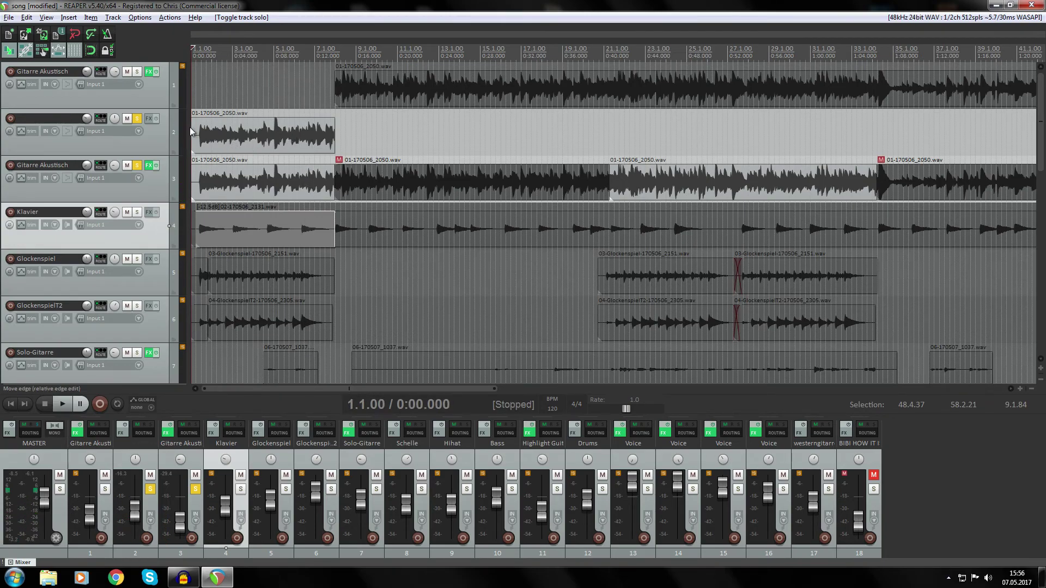
pyautogui.click(137, 118)
pyautogui.click(136, 165)
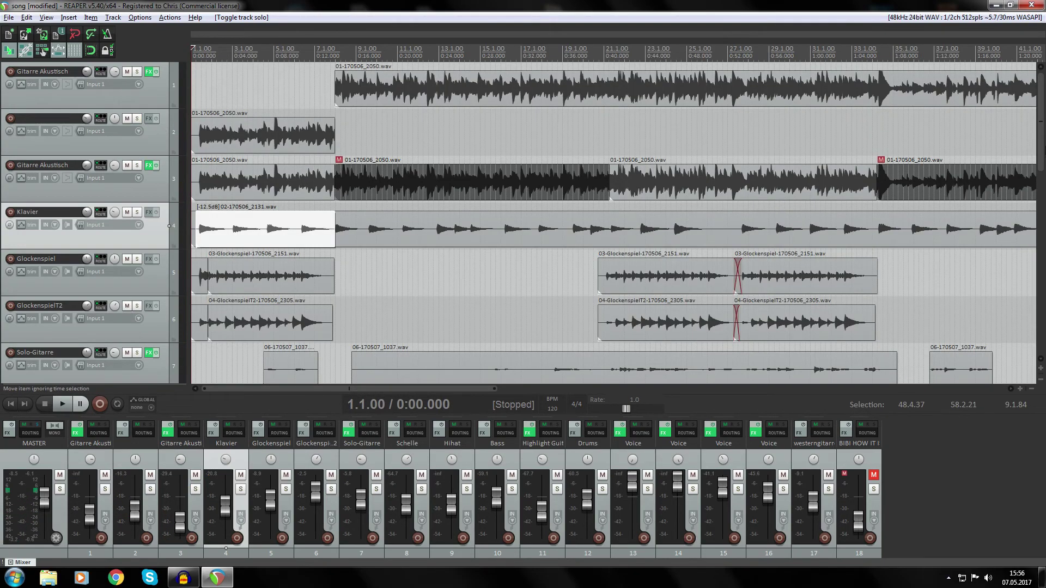
# Solo the Solo-Gitarre track, listen from the start of its first short clip, and unsolo it.
pyautogui.scroll(-2, 1038, 158)
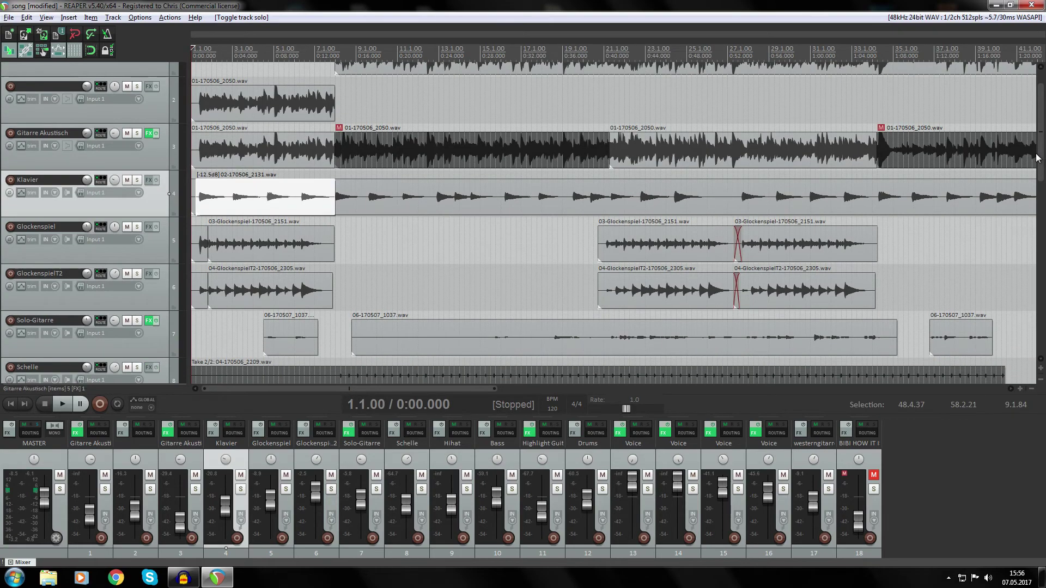
pyautogui.scroll(-4, 413, 130)
pyautogui.click(269, 170)
pyautogui.click(136, 208)
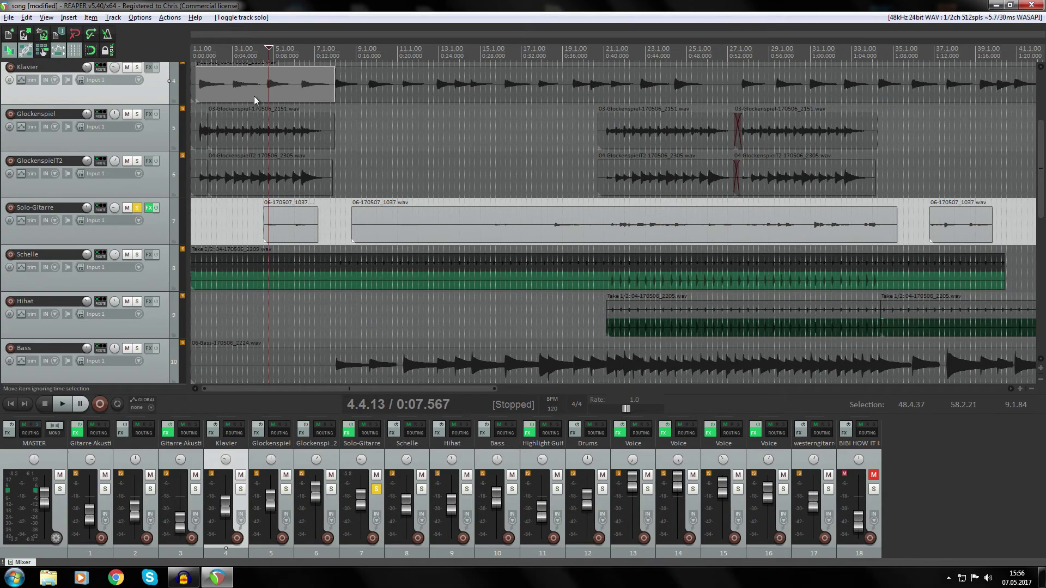
pyautogui.click(263, 55)
pyautogui.press('space')
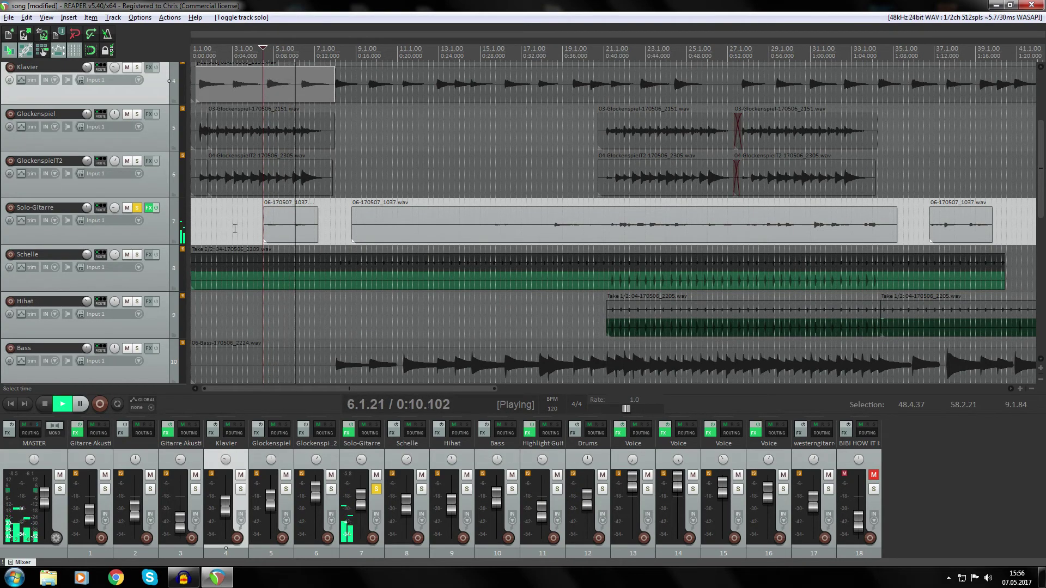
pyautogui.press('space')
pyautogui.click(138, 209)
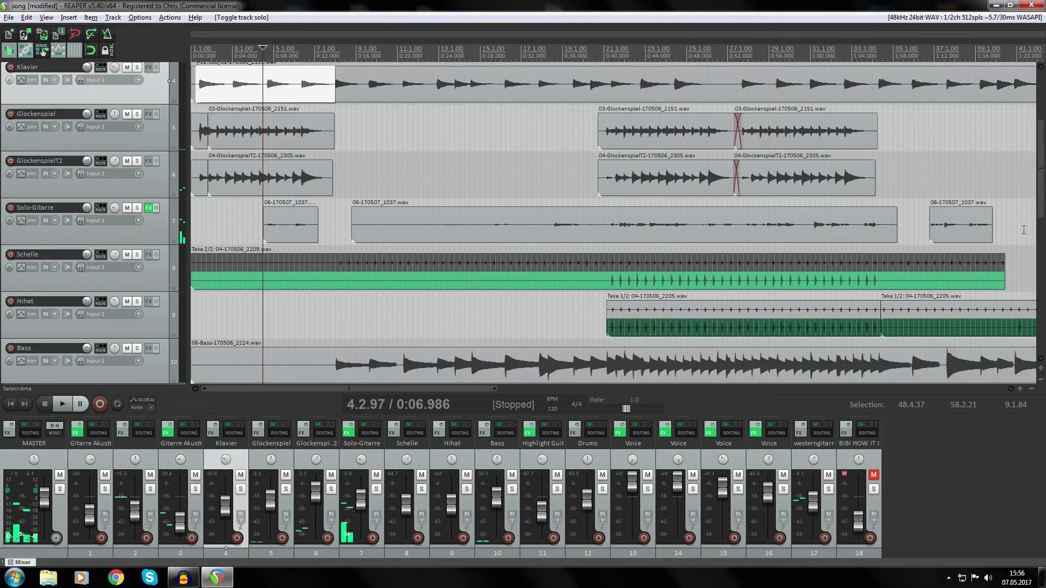
# Solo the westerngitarre track, listen to it from the song's start, and unsolo it.
pyautogui.scroll(-2, 1042, 198)
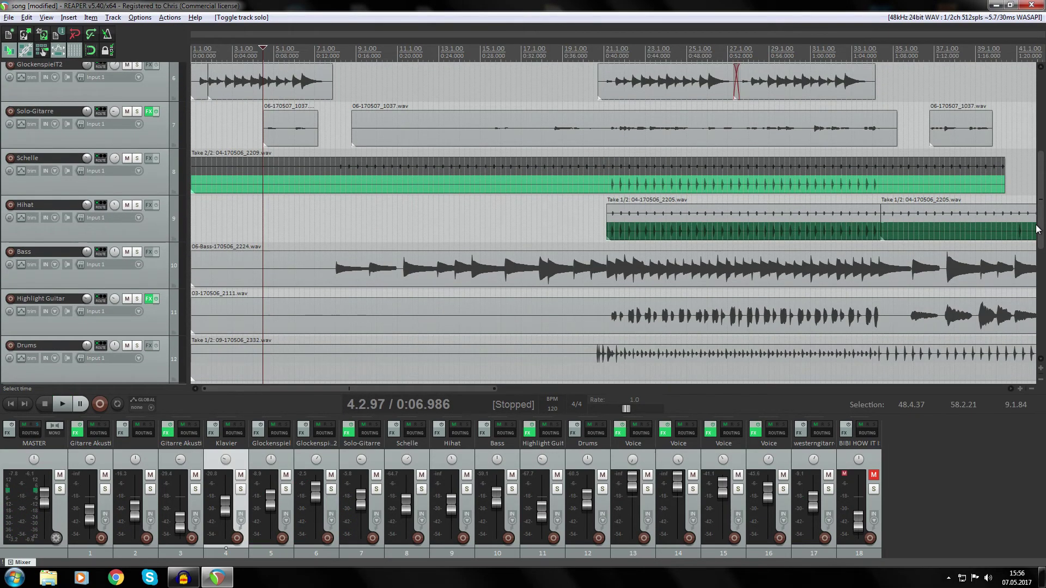
pyautogui.scroll(-7, 1037, 229)
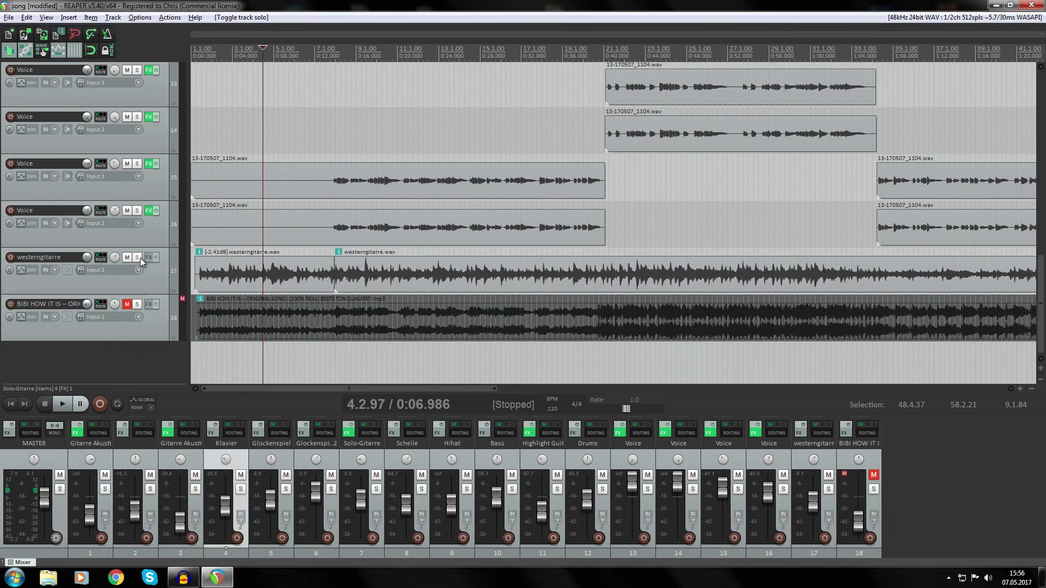
pyautogui.click(137, 257)
pyautogui.press('Home')
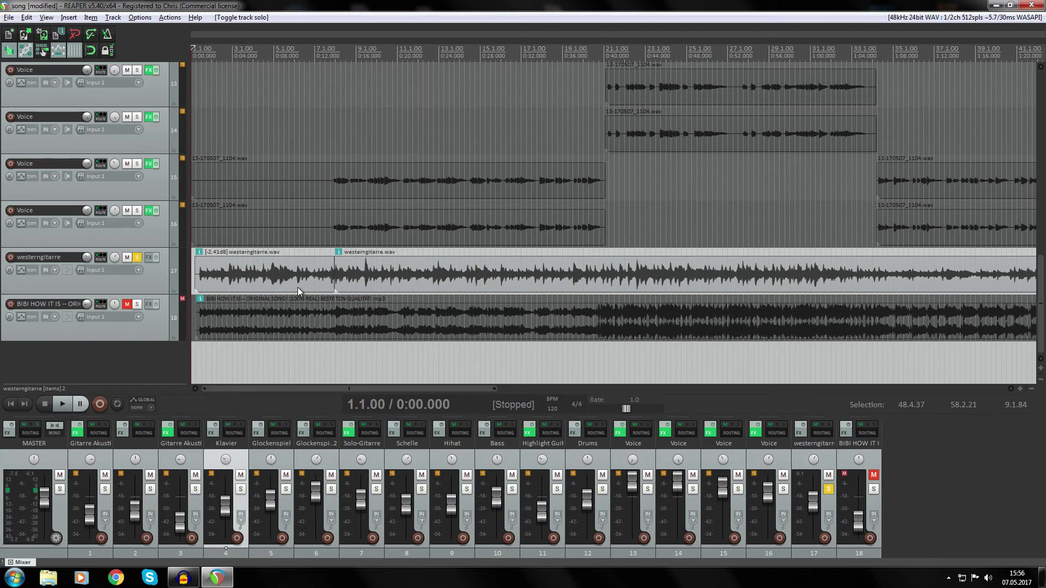
pyautogui.press('space')
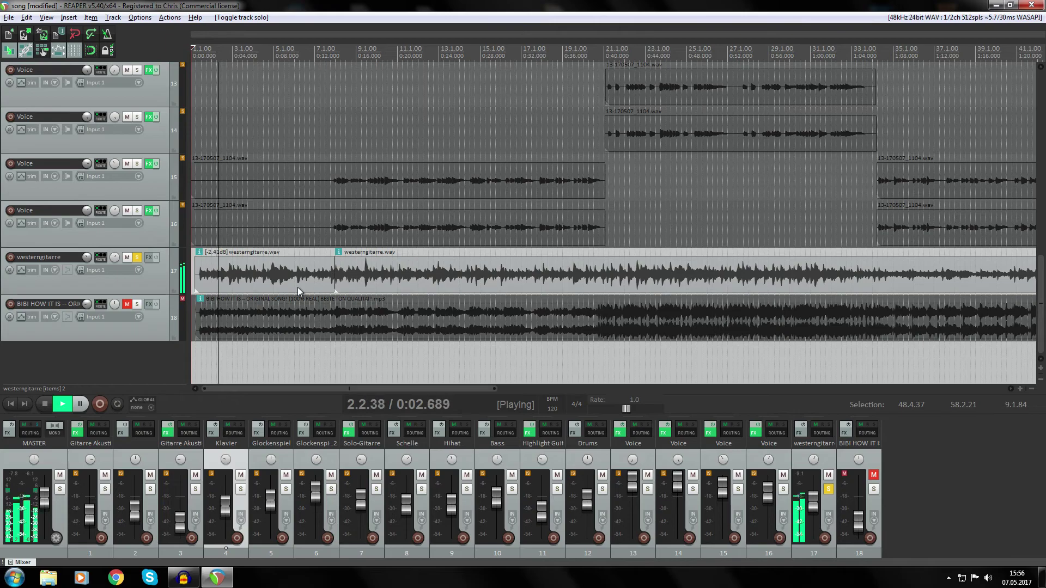
pyautogui.press('space')
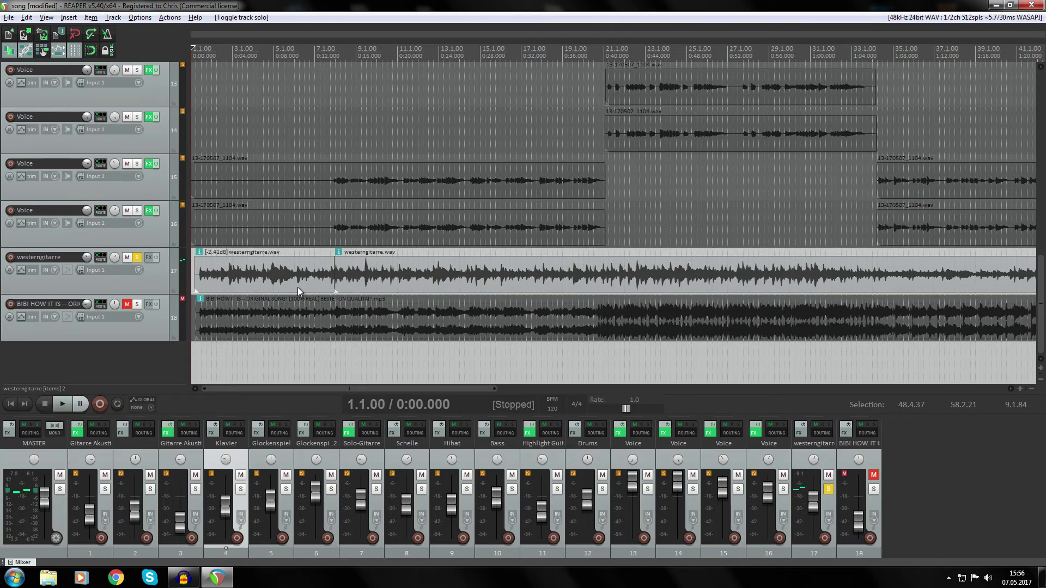
pyautogui.click(137, 258)
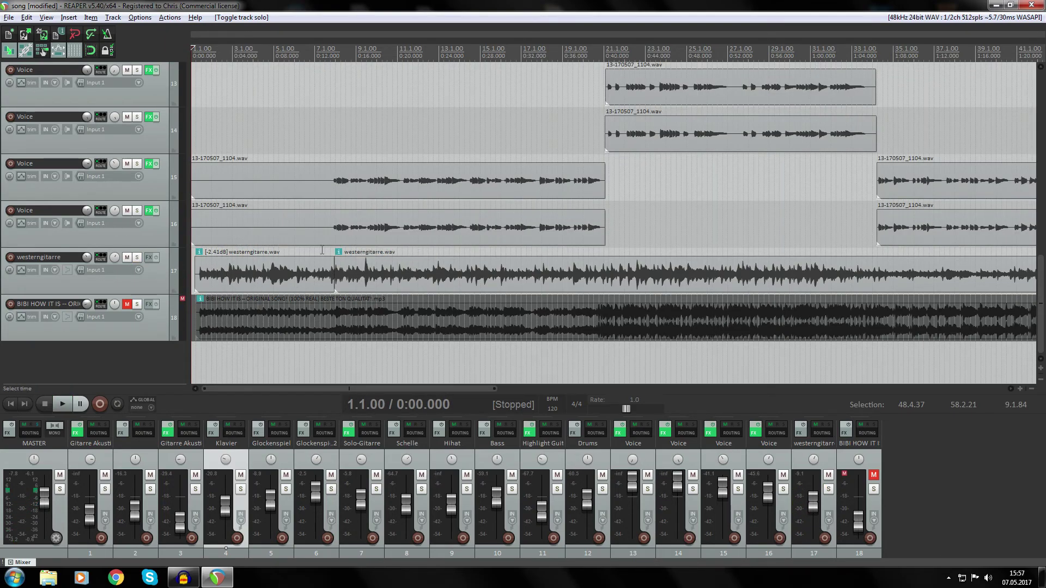
# Look along the upper tracks' arrangement through the rest of the song and return to its beginning.
pyautogui.scroll(10, 894, 180)
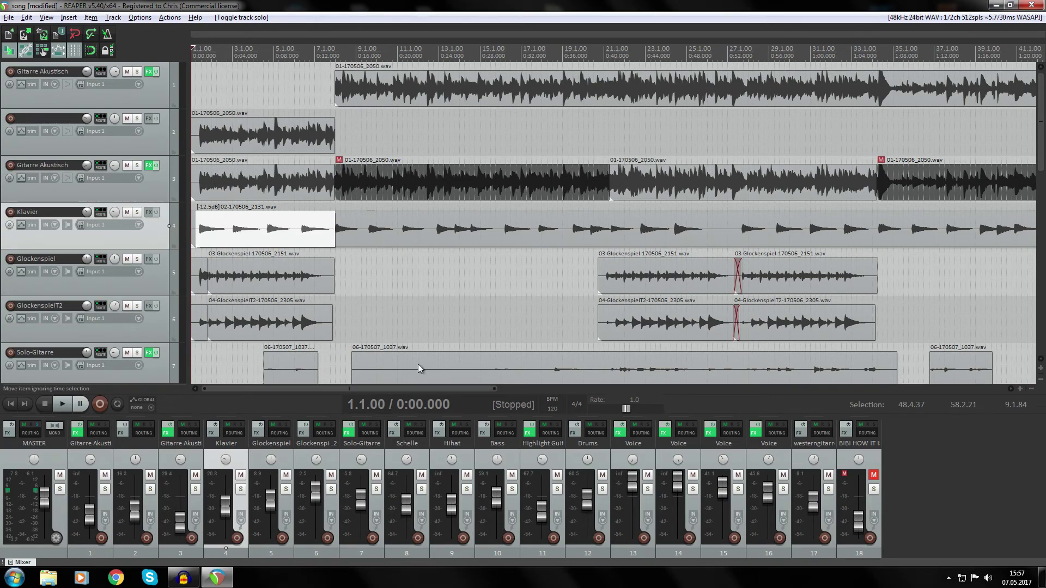
pyautogui.moveTo(432, 388); pyautogui.dragTo(512, 390)
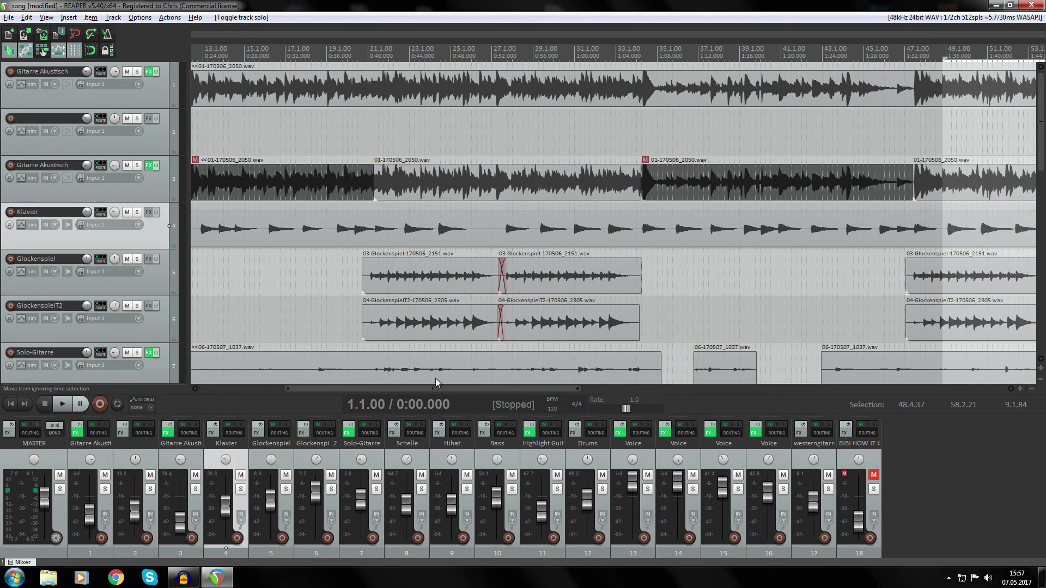
pyautogui.hscroll(8, 457, 387)
pyautogui.moveTo(480, 386); pyautogui.dragTo(670, 387)
pyautogui.moveTo(816, 389); pyautogui.dragTo(389, 341)
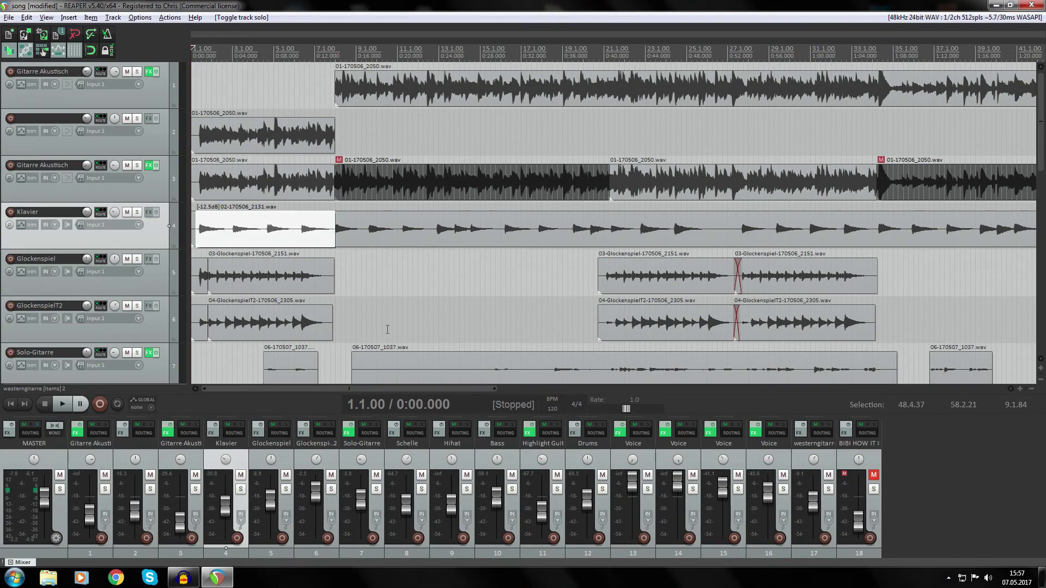
# Solo the Klavier track, listen to it from the start of its second clip, and unsolo it.
pyautogui.moveTo(497, 390); pyautogui.dragTo(528, 389)
pyautogui.click(342, 97)
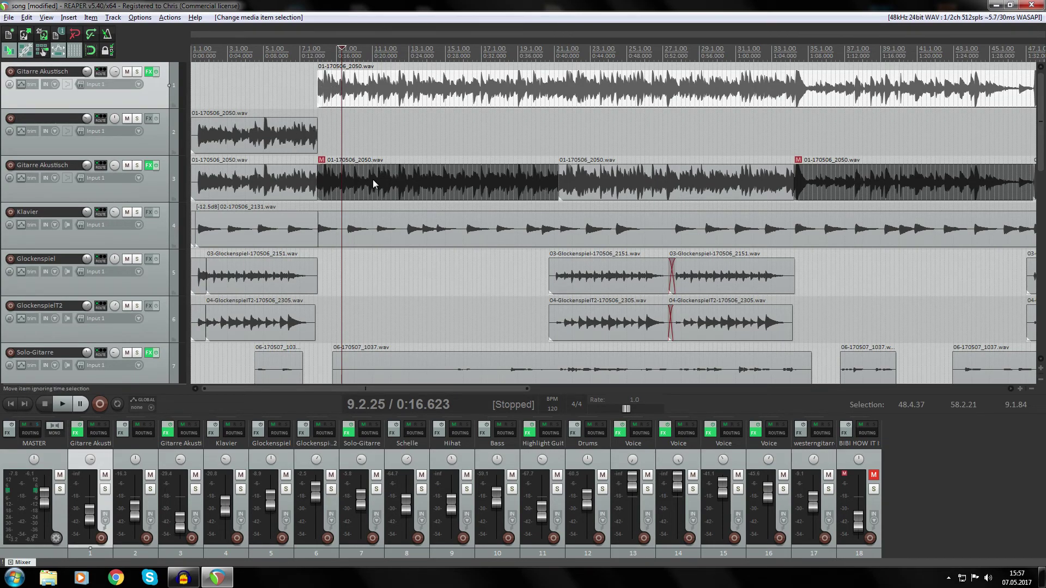
pyautogui.click(367, 220)
pyautogui.click(322, 50)
pyautogui.click(318, 228)
pyautogui.press('space')
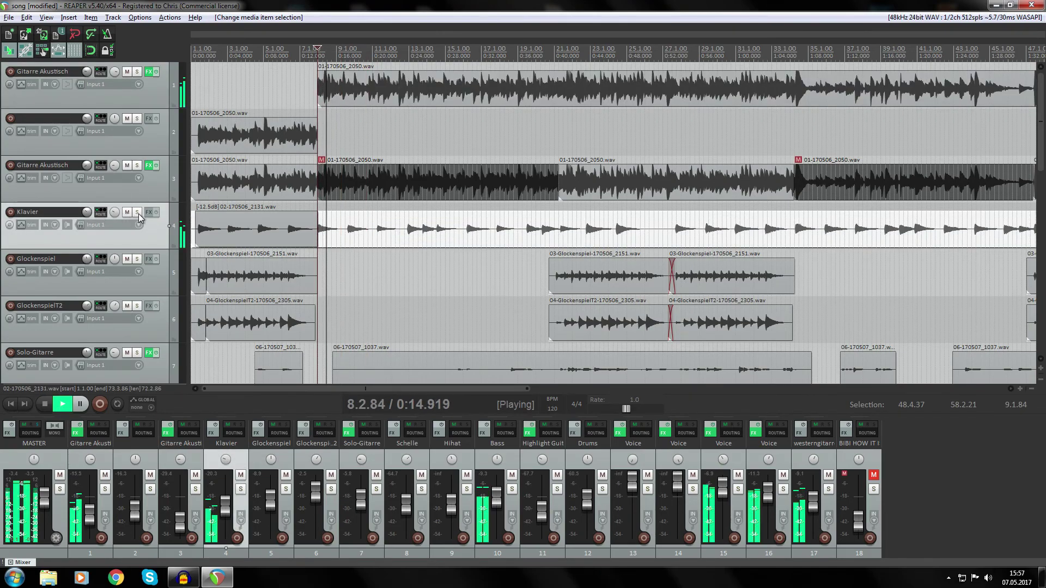
pyautogui.press('F6')
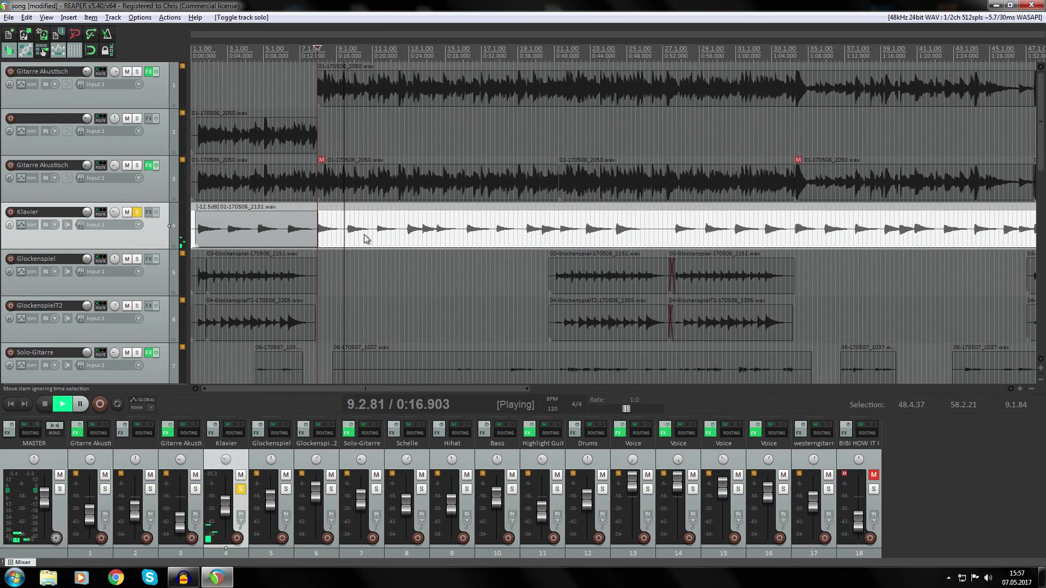
pyautogui.press('space')
pyautogui.click(139, 212)
pyautogui.click(336, 236)
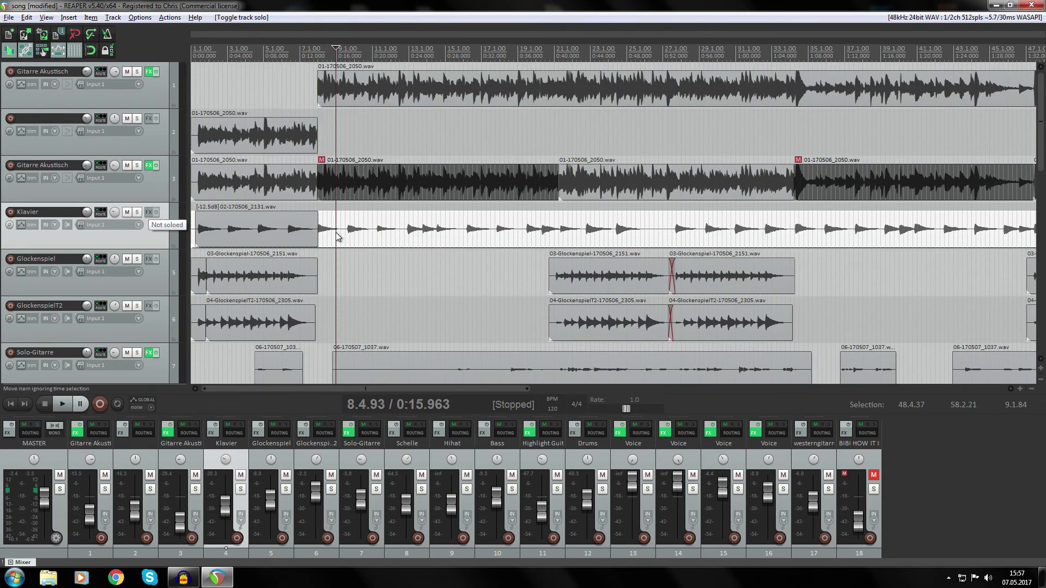
# Solo the Bass track and listen to it from just before its first note.
pyautogui.moveTo(1040, 130); pyautogui.dragTo(1031, 168)
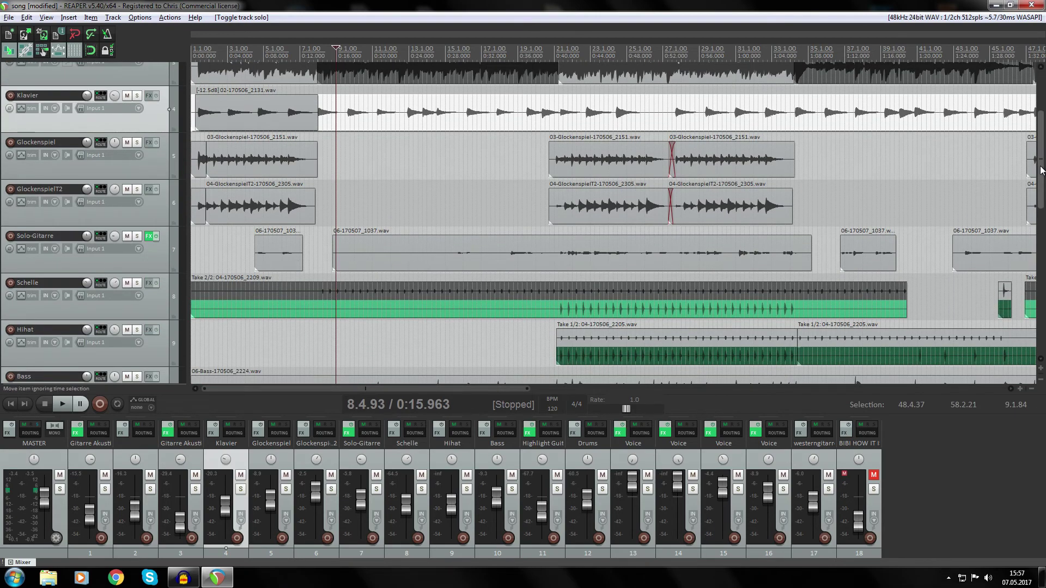
pyautogui.scroll(-2, 1038, 188)
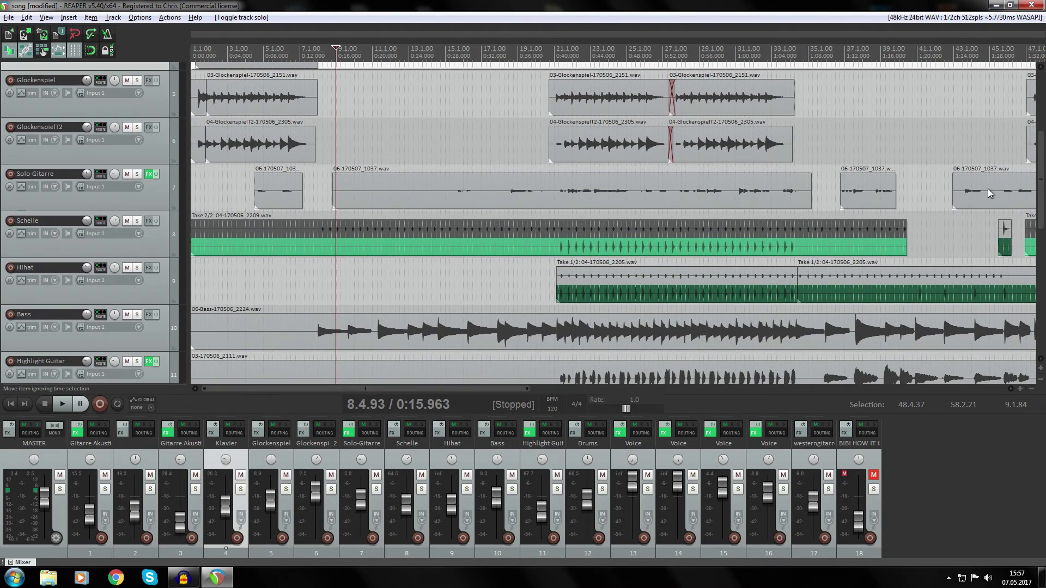
pyautogui.scroll(-3, 1038, 196)
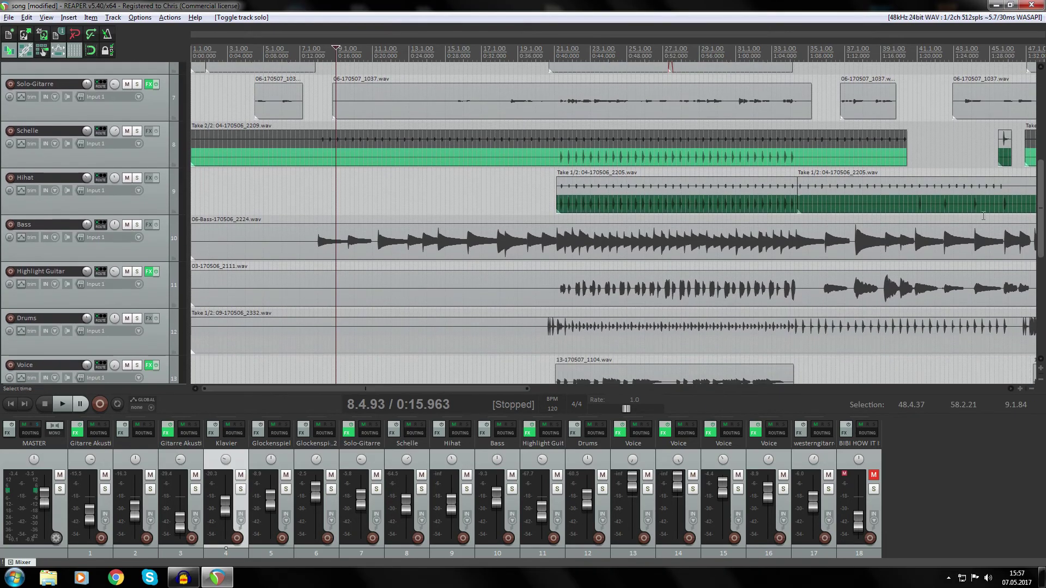
pyautogui.click(314, 250)
pyautogui.click(137, 225)
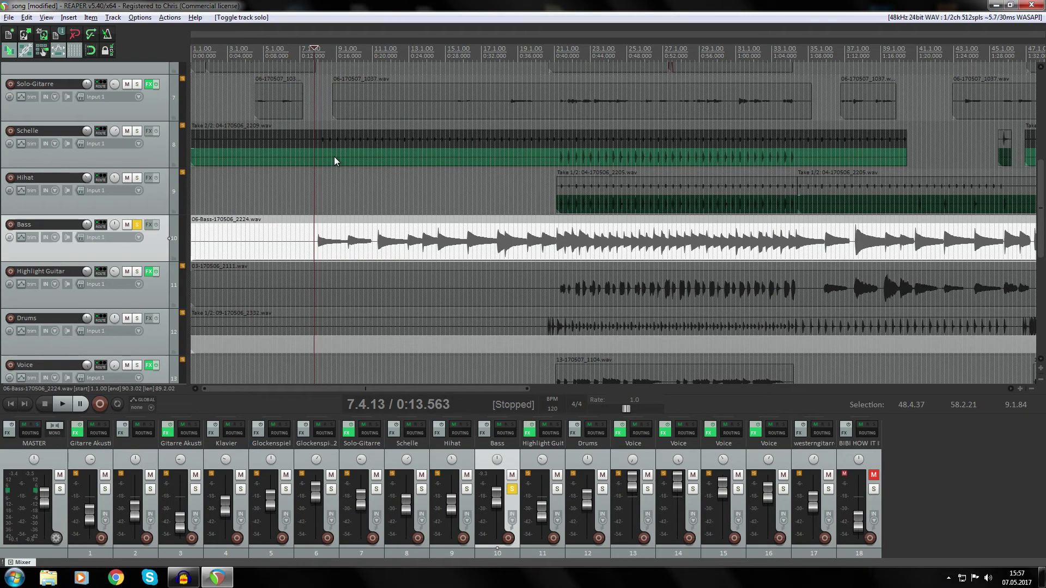
pyautogui.press('space')
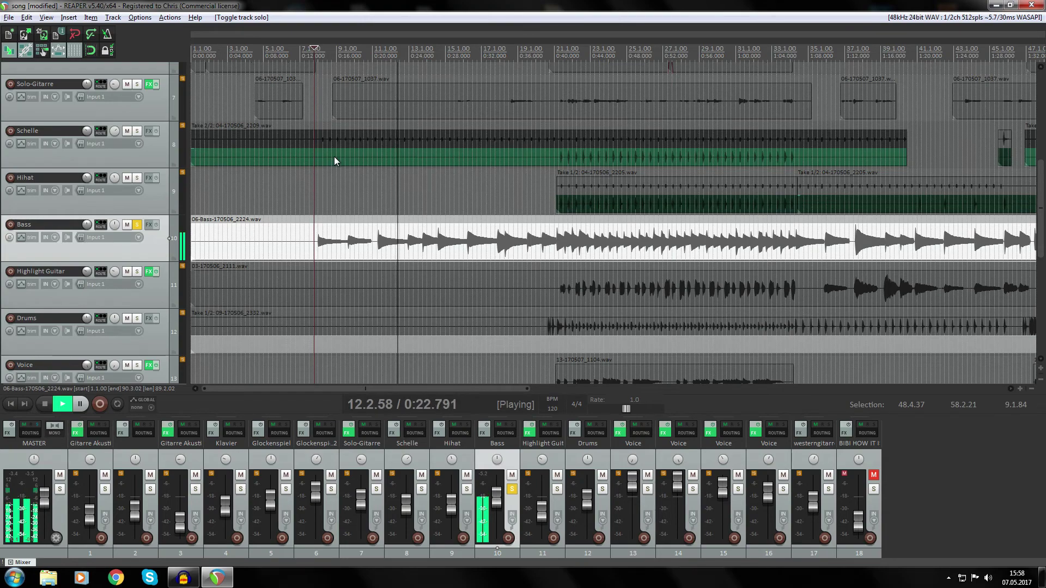
pyautogui.press('space')
# Replay the soloed Bass track from its third note, stop playback, and unsolo the track.
pyautogui.click(405, 245)
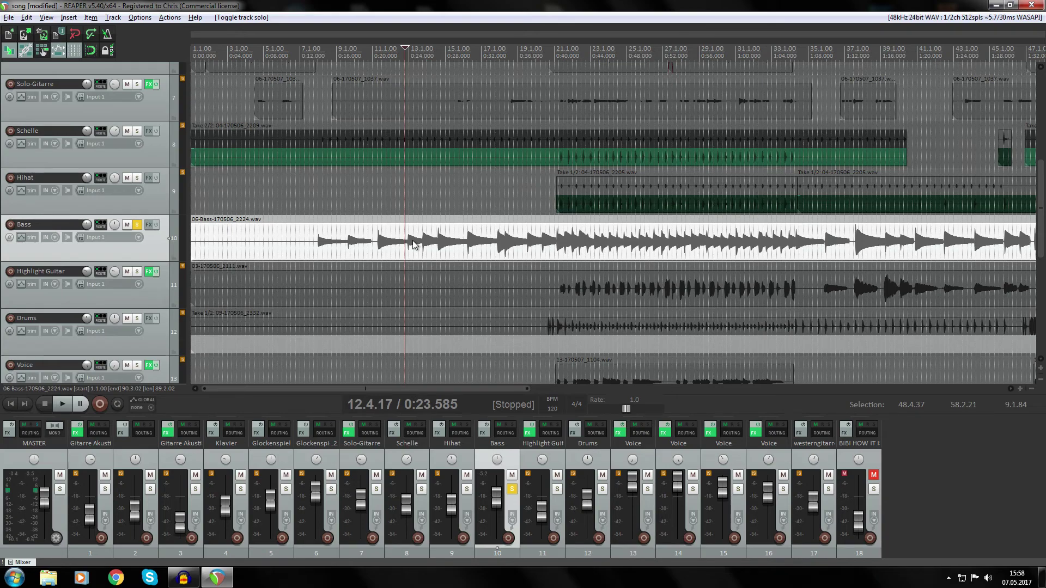
pyautogui.click(377, 246)
pyautogui.click(401, 241)
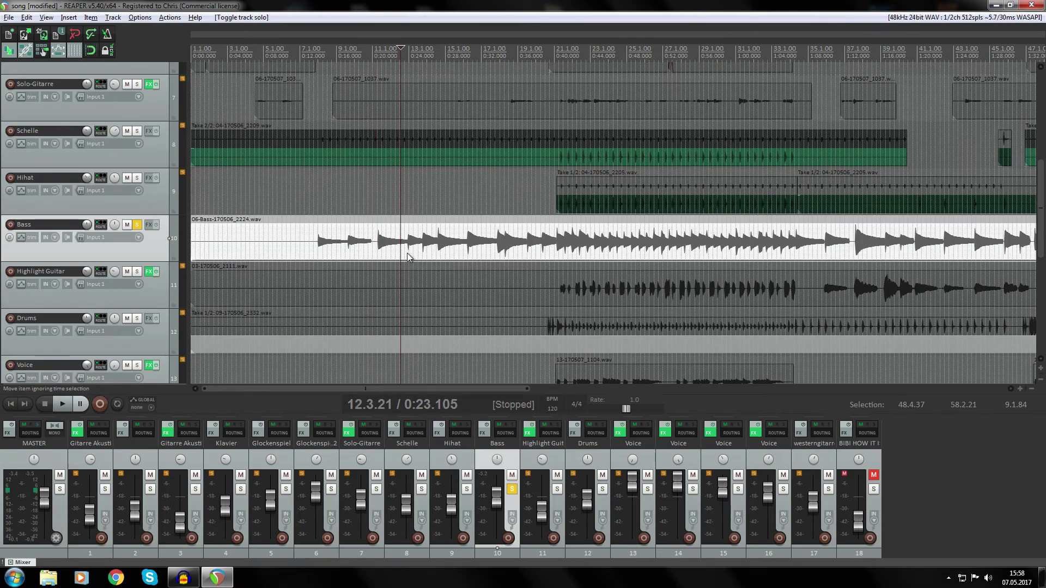
pyautogui.click(377, 243)
pyautogui.press('space')
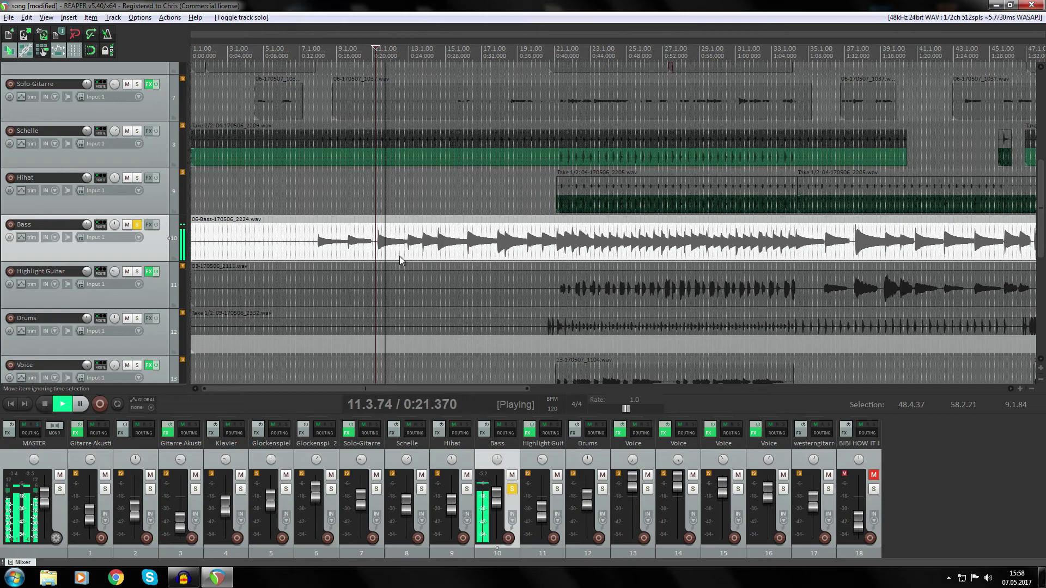
pyautogui.click(437, 246)
pyautogui.press('space')
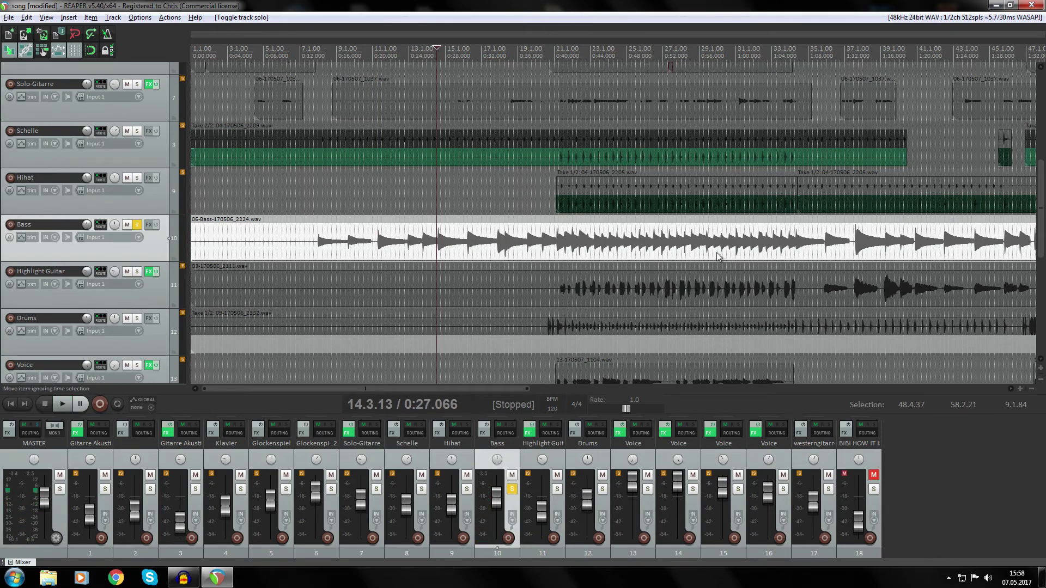
pyautogui.click(137, 224)
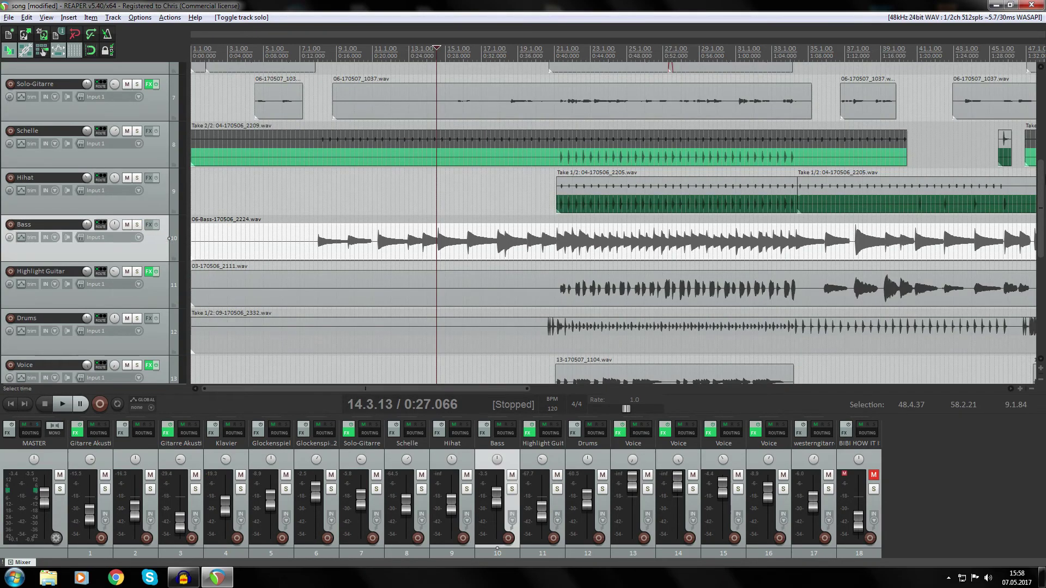
# Solo the westerngitarre track, listen to it from the start of its second clip, and unsolo it.
pyautogui.scroll(-3, 1032, 248)
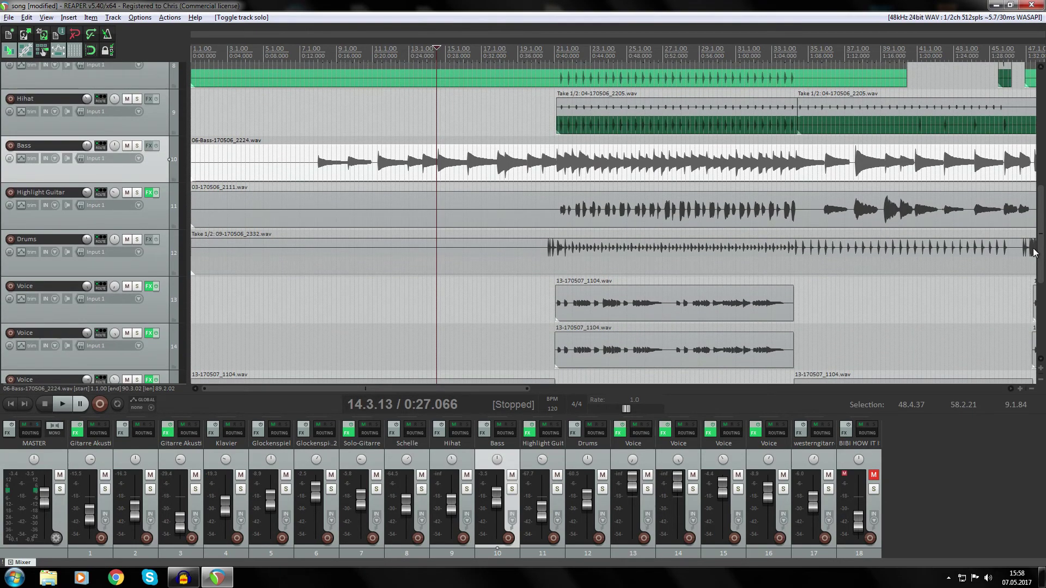
pyautogui.click(464, 210)
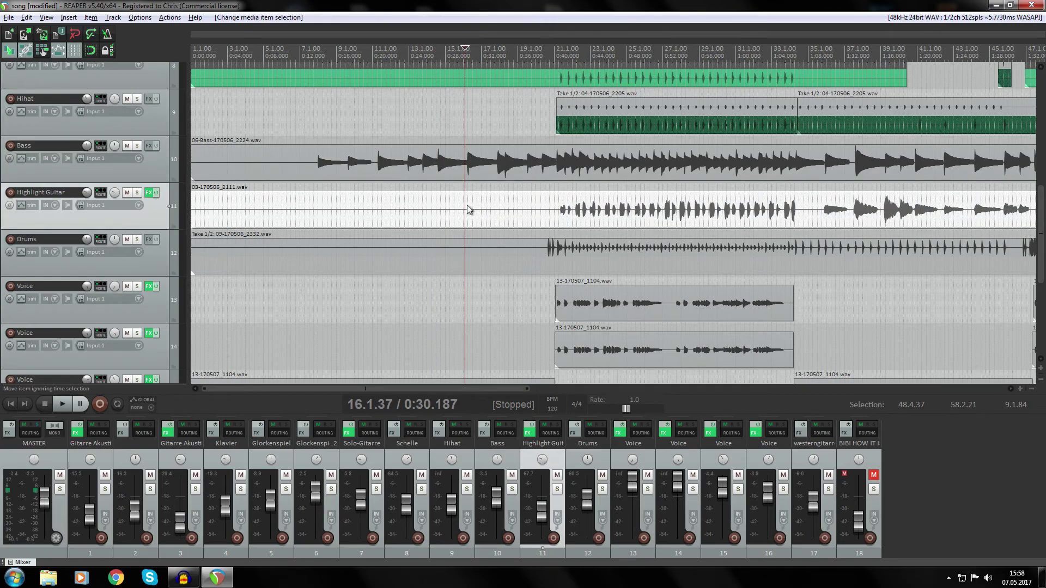
pyautogui.scroll(-3, 1041, 259)
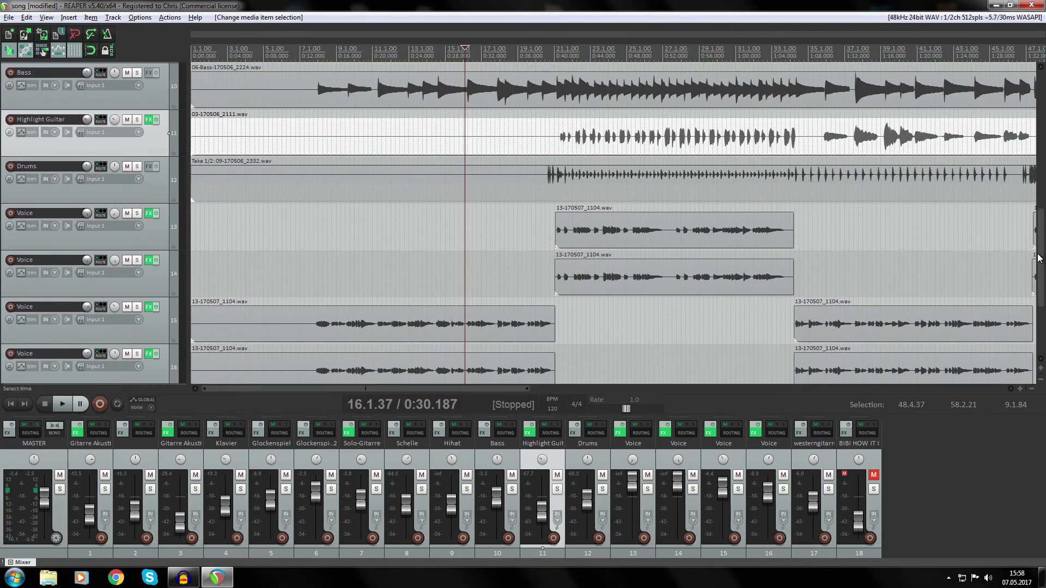
pyautogui.scroll(-5, 1040, 260)
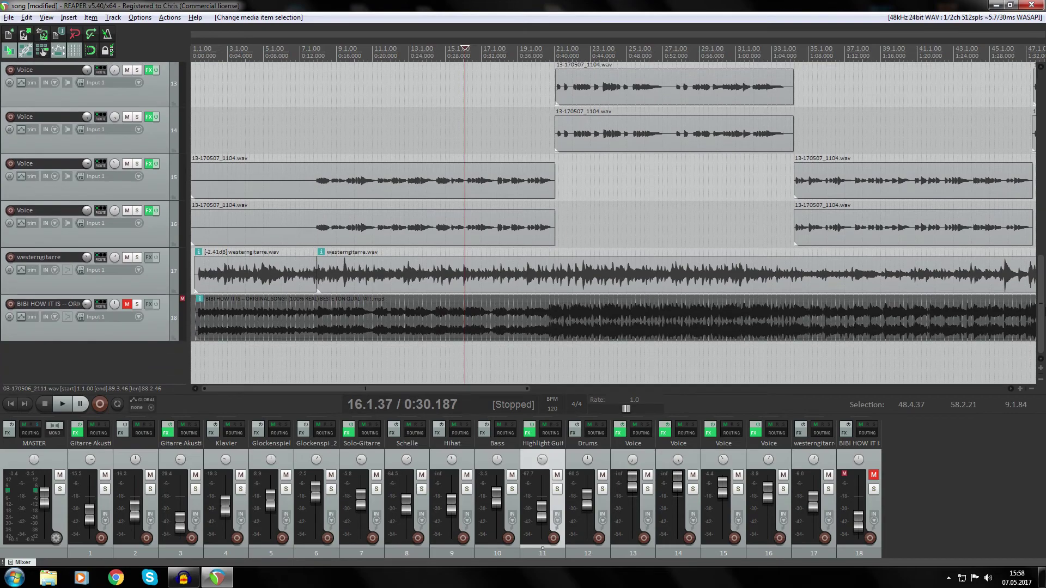
pyautogui.click(366, 192)
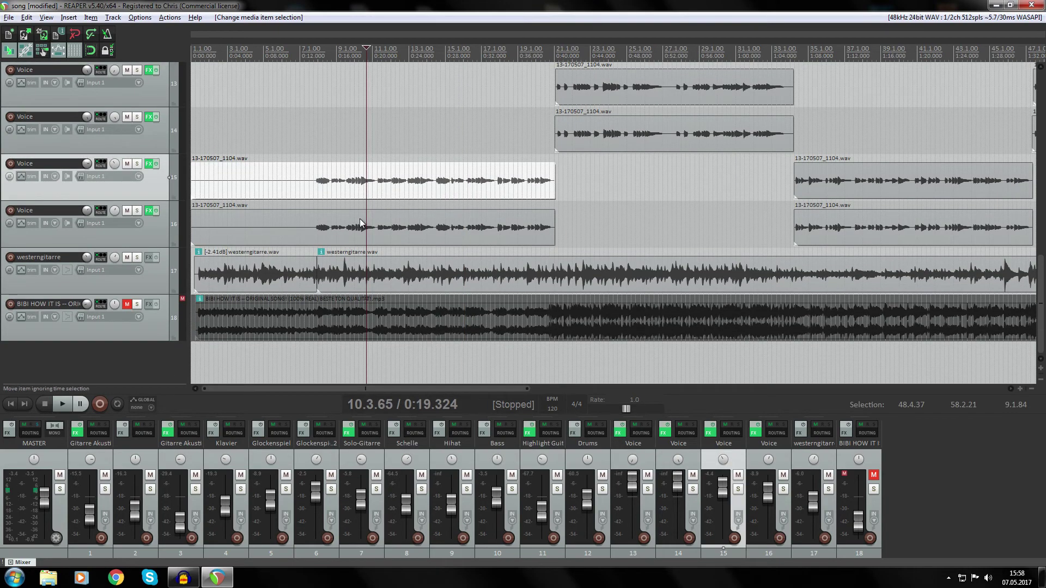
pyautogui.click(359, 268)
pyautogui.click(319, 268)
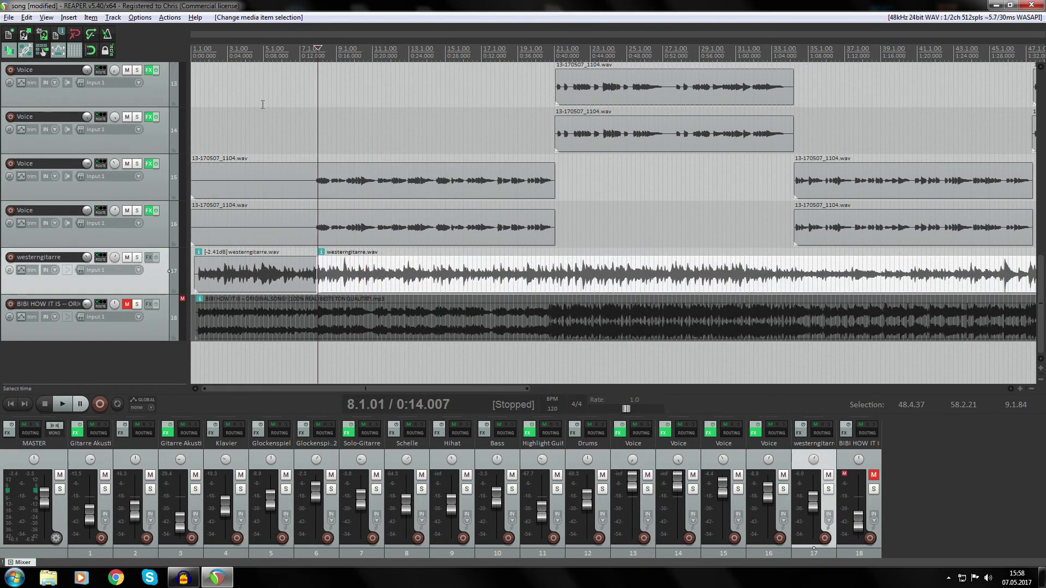
pyautogui.click(139, 257)
pyautogui.press('space')
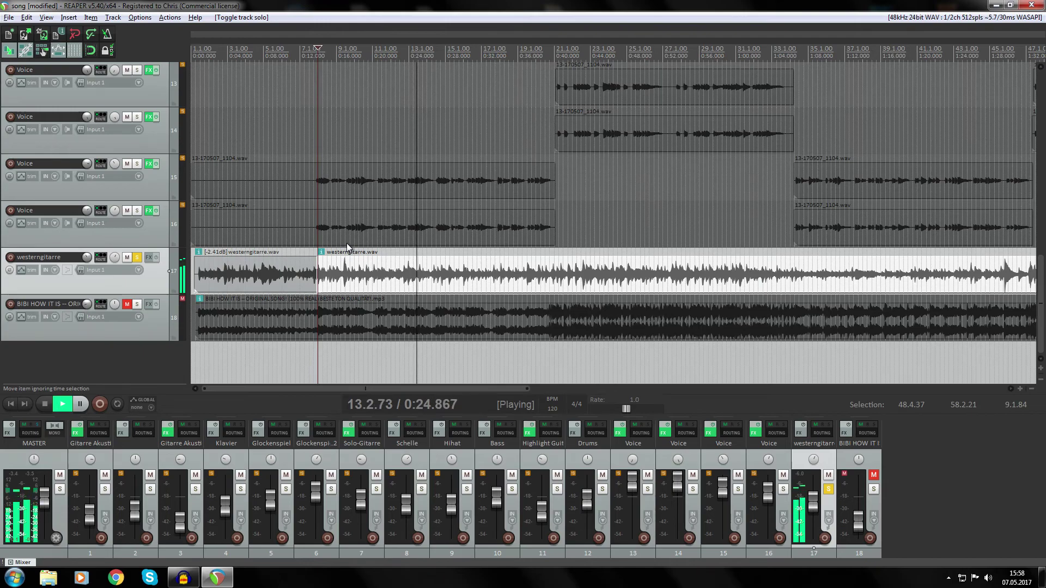
pyautogui.press('space')
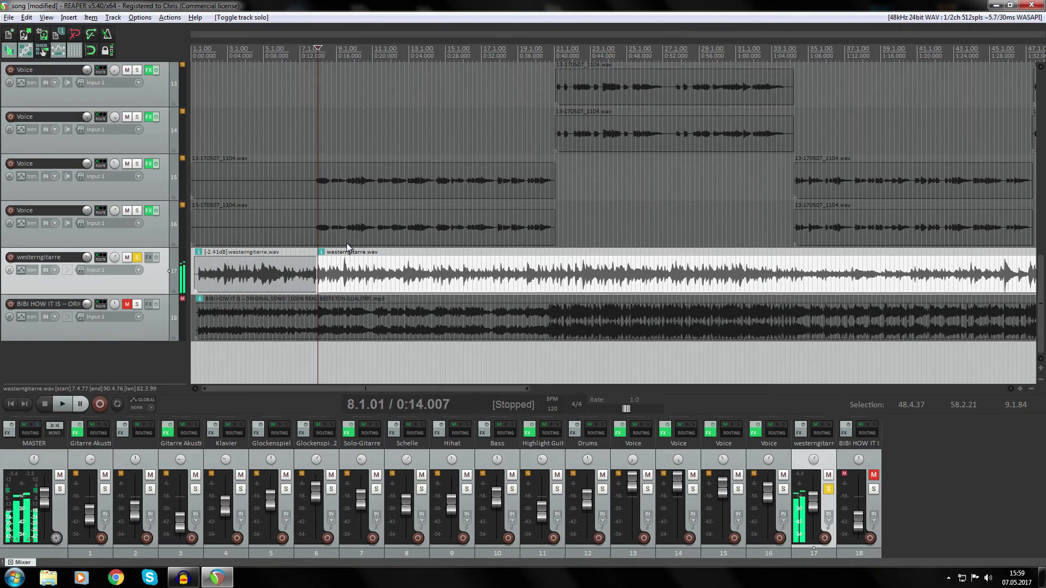
pyautogui.click(440, 274)
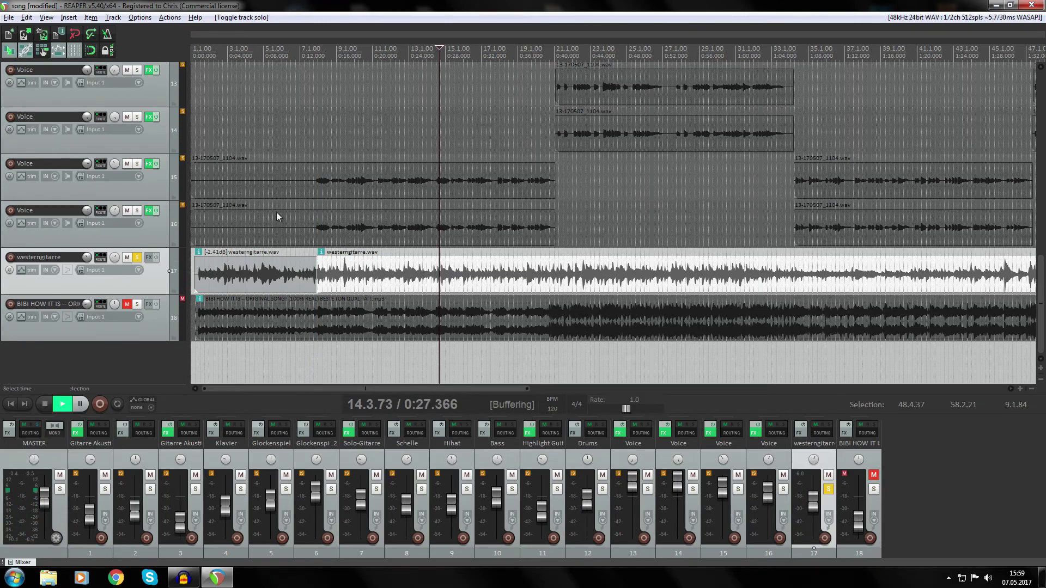
pyautogui.click(136, 257)
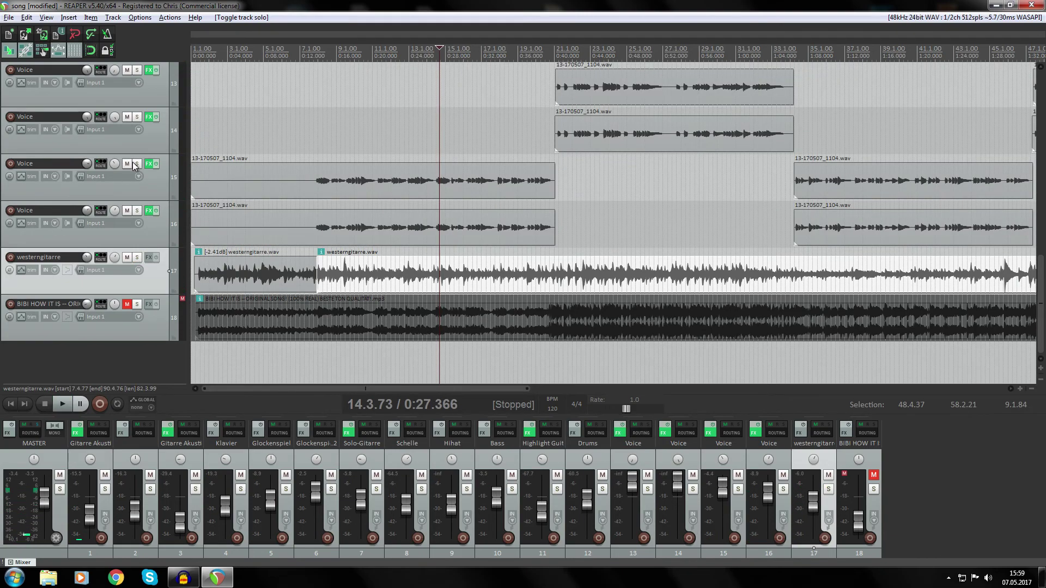
# Solo Voice tracks 15 and 16 and place the edit cursor where their first vocals begin.
pyautogui.click(135, 163)
pyautogui.click(137, 211)
pyautogui.click(310, 51)
pyautogui.click(317, 49)
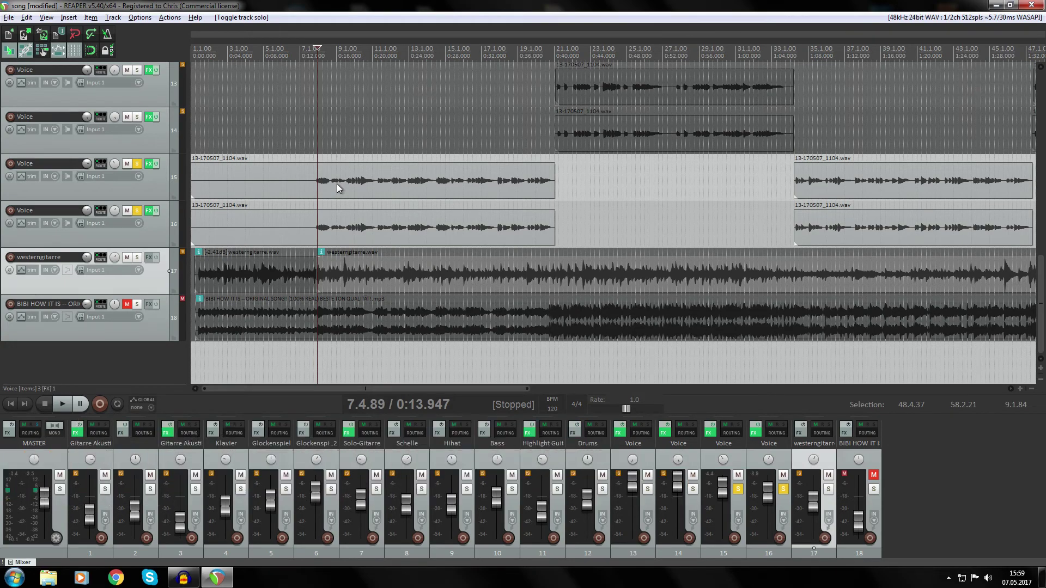
pyautogui.click(316, 183)
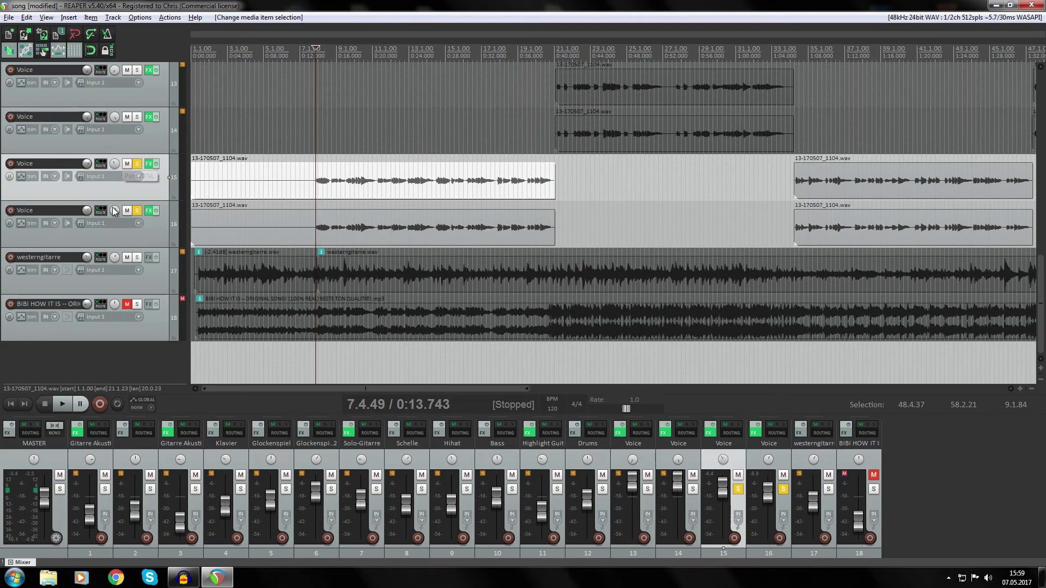
# Play the two soloed Voice tracks together, compare track 15 alone with track 16 alone, and stop playback.
pyautogui.moveTo(115, 213)
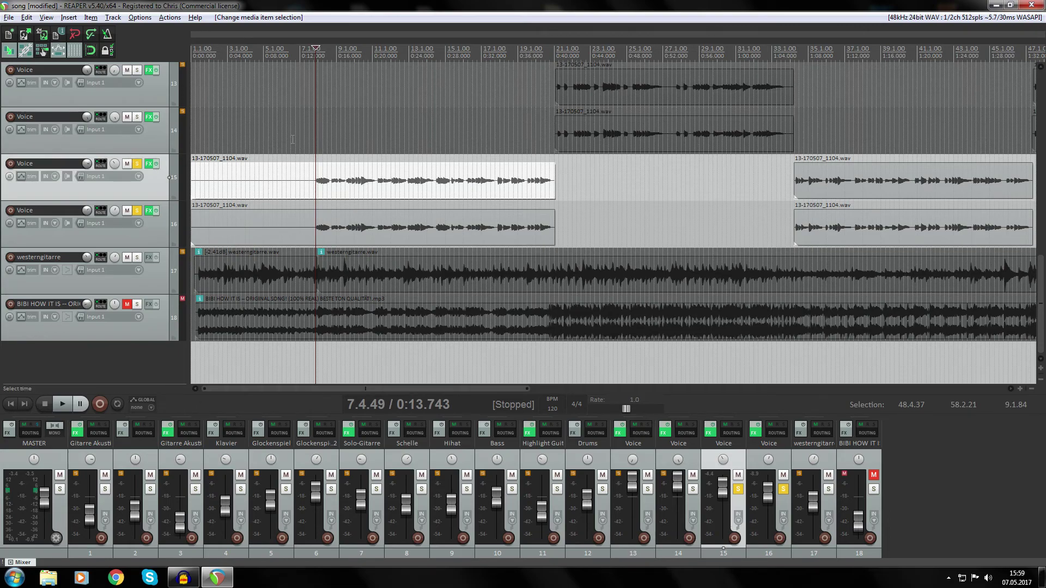
pyautogui.press('space')
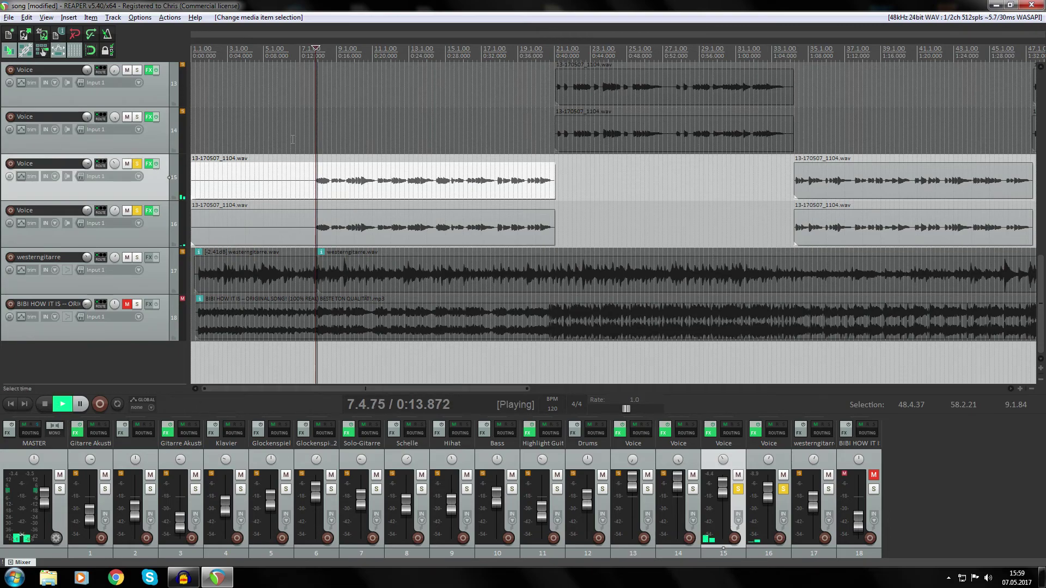
pyautogui.click(136, 210)
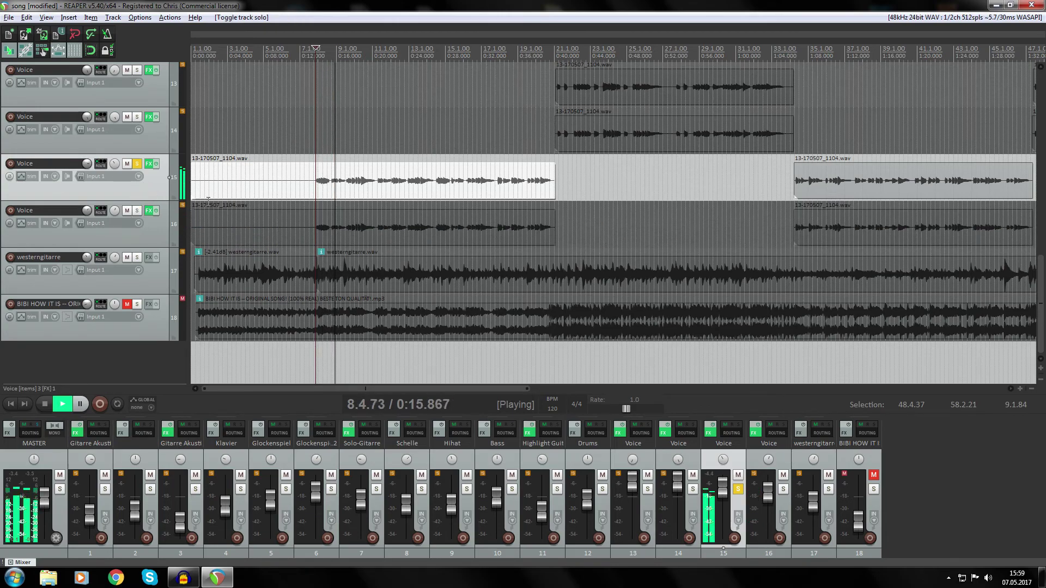
pyautogui.click(137, 165)
pyautogui.click(136, 209)
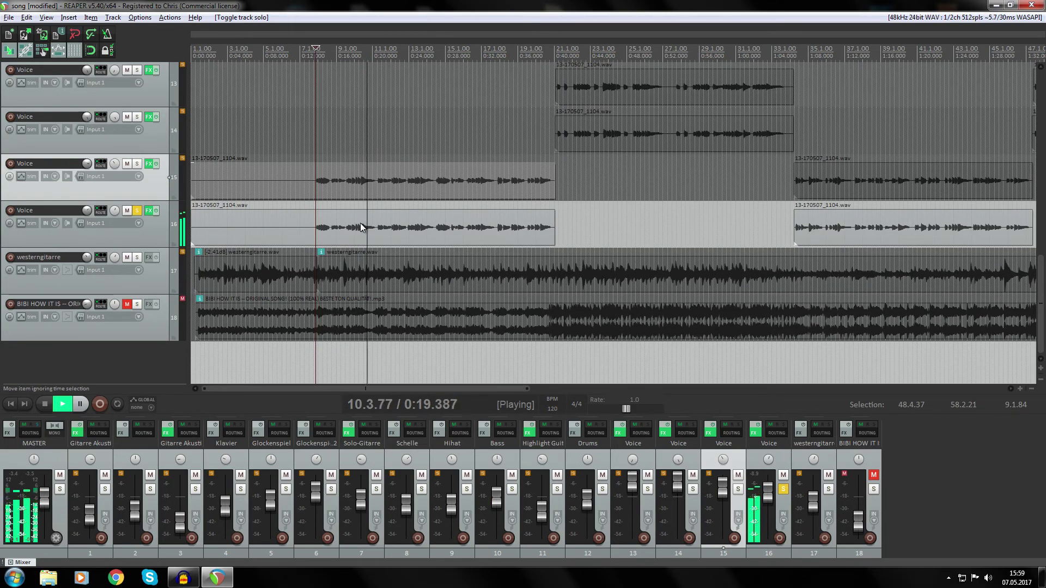
pyautogui.press('space')
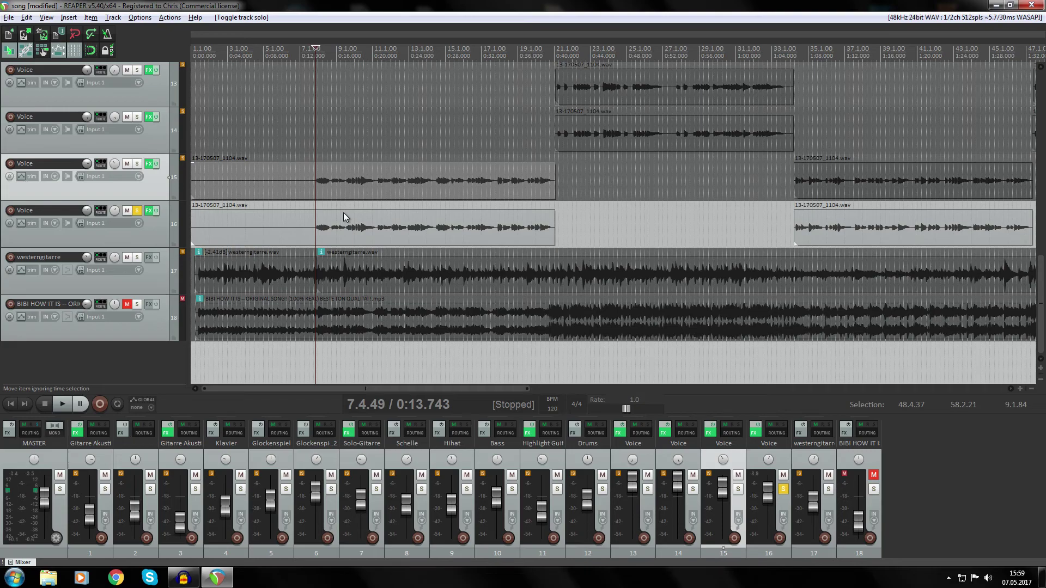
# Place the edit cursor just before the first vocals on Voice track 16, open its effects, and run Guitar Rig 5 in demo mode.
pyautogui.click(354, 228)
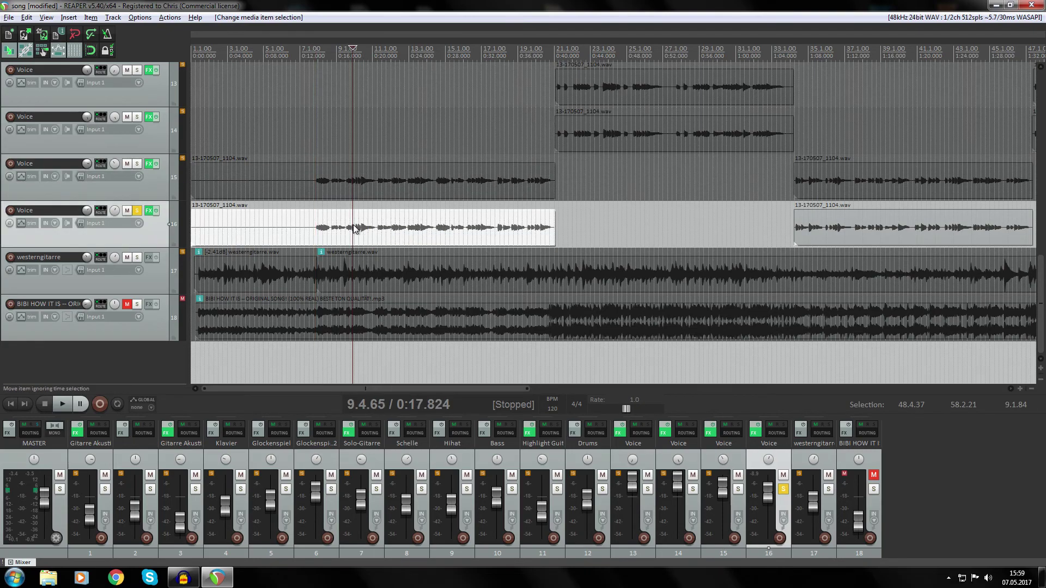
pyautogui.click(310, 226)
pyautogui.click(151, 212)
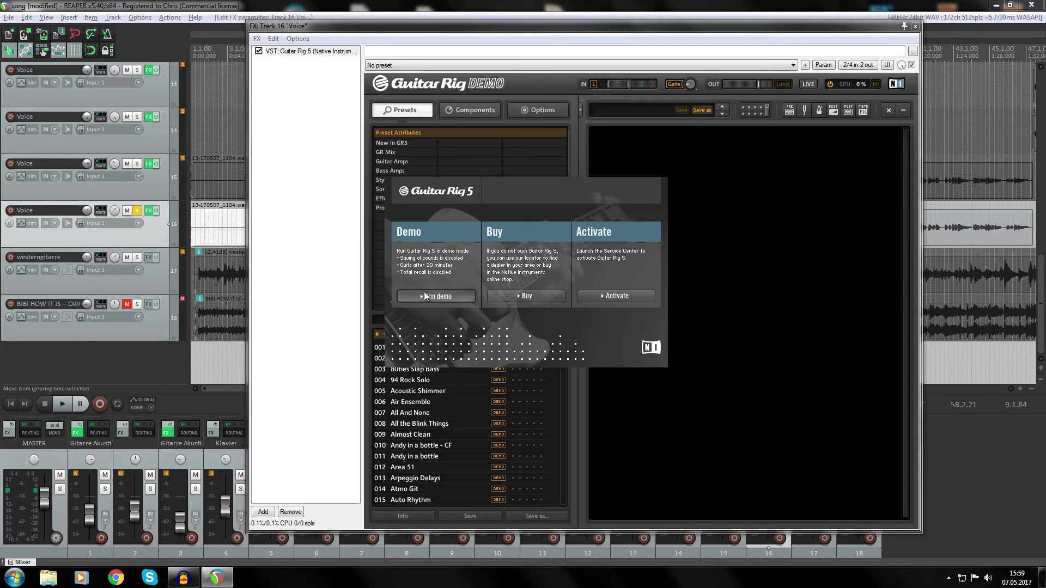
pyautogui.click(458, 299)
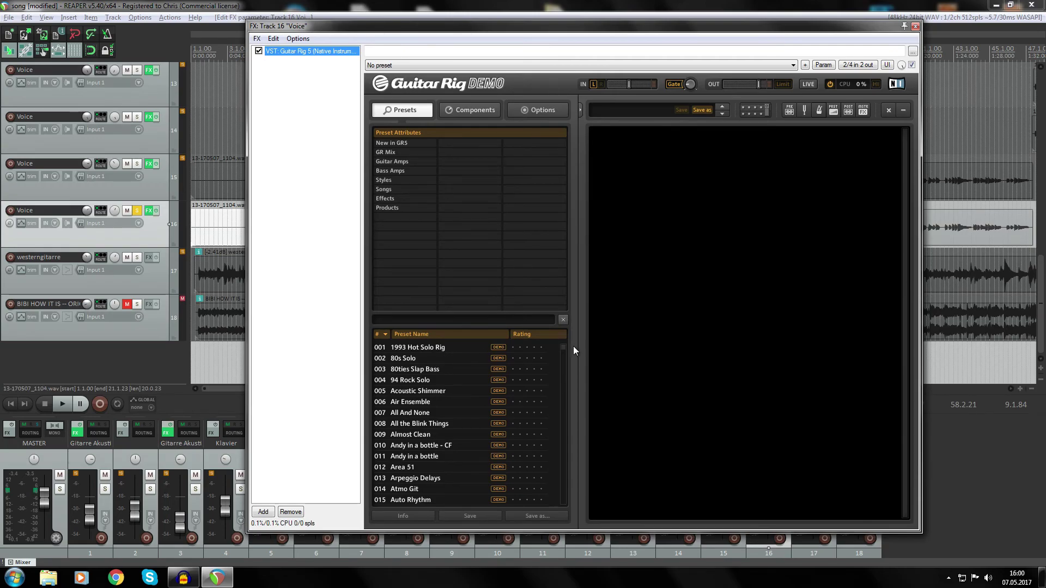
# Look through the Guitar Rig 5 presets, select Air Ensemble in the preset list, and close the effects window.
pyautogui.click(528, 66)
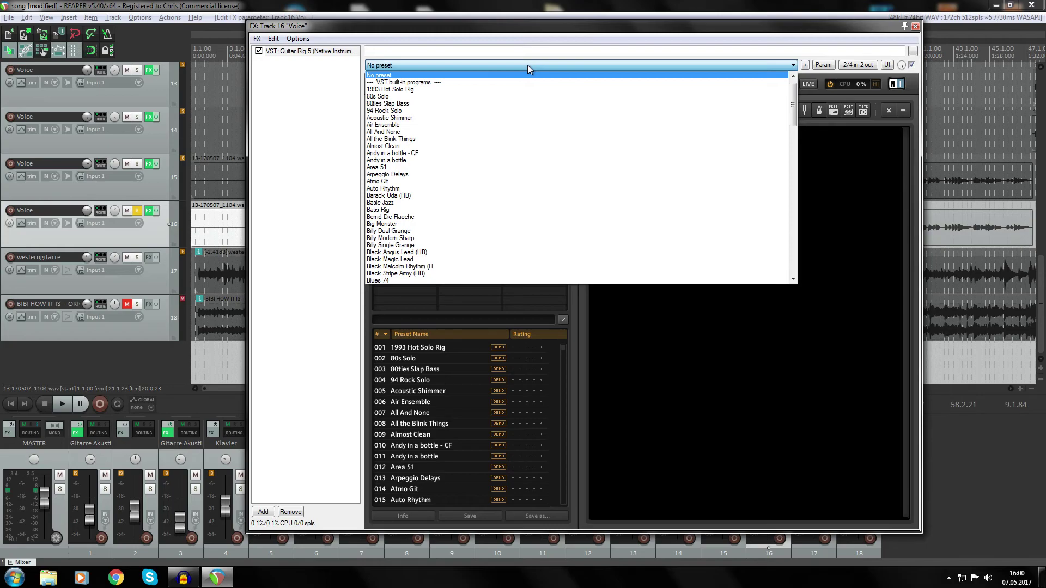
pyautogui.click(526, 66)
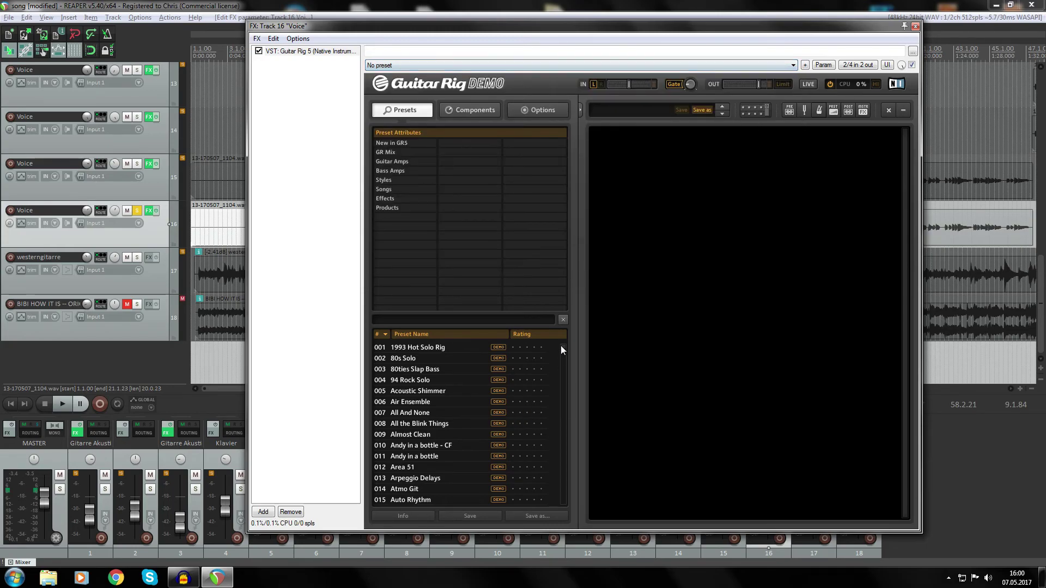
pyautogui.moveTo(565, 348)
pyautogui.mouseDown()
pyautogui.moveTo(558, 515)
pyautogui.moveTo(547, 342)
pyautogui.mouseUp()
pyautogui.click(411, 406)
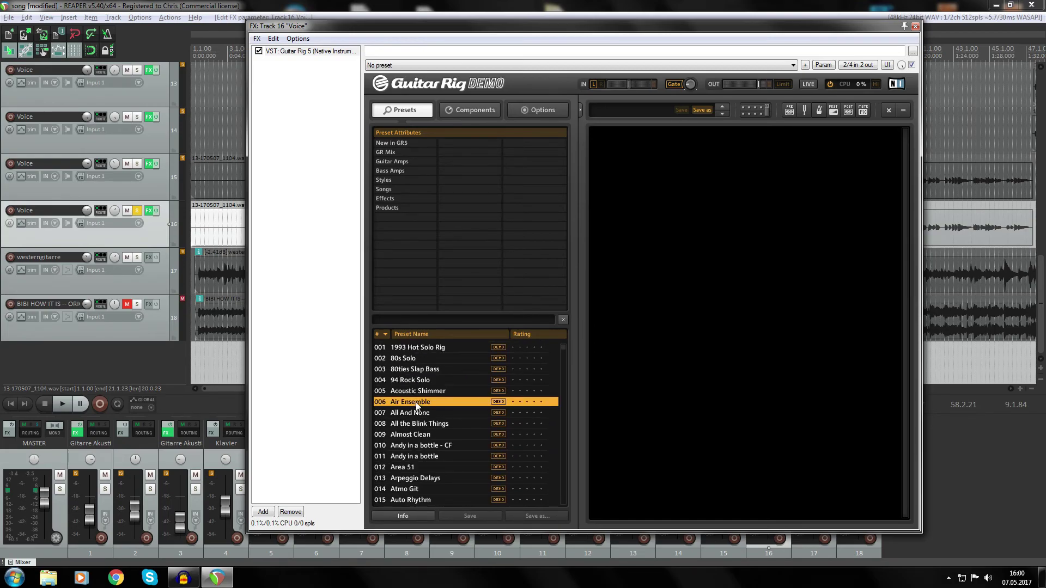
pyautogui.click(915, 27)
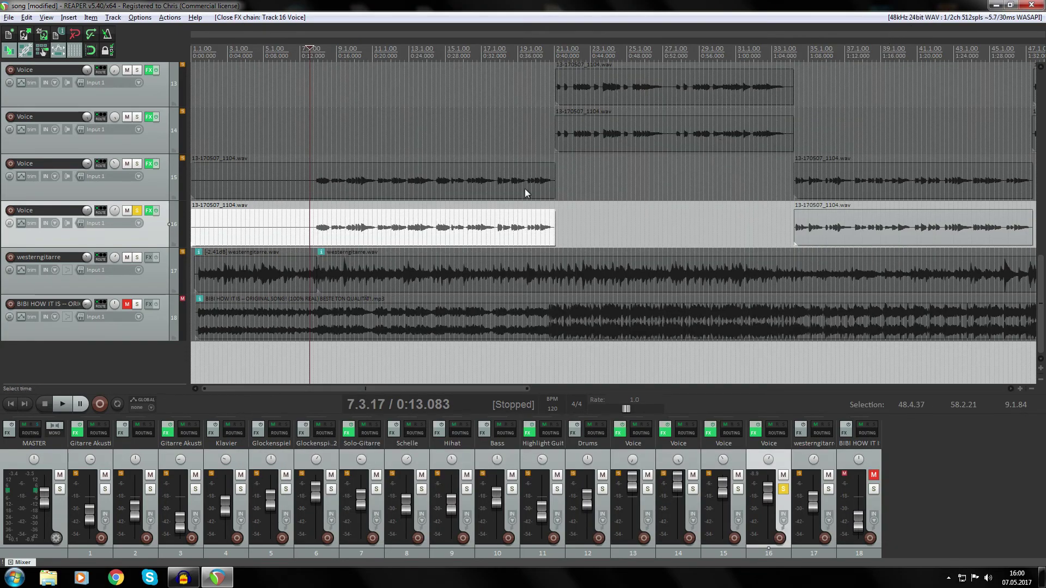
# Unsolo Voice track 16, play the full mix through the first vocal section, and stop playback.
pyautogui.click(137, 210)
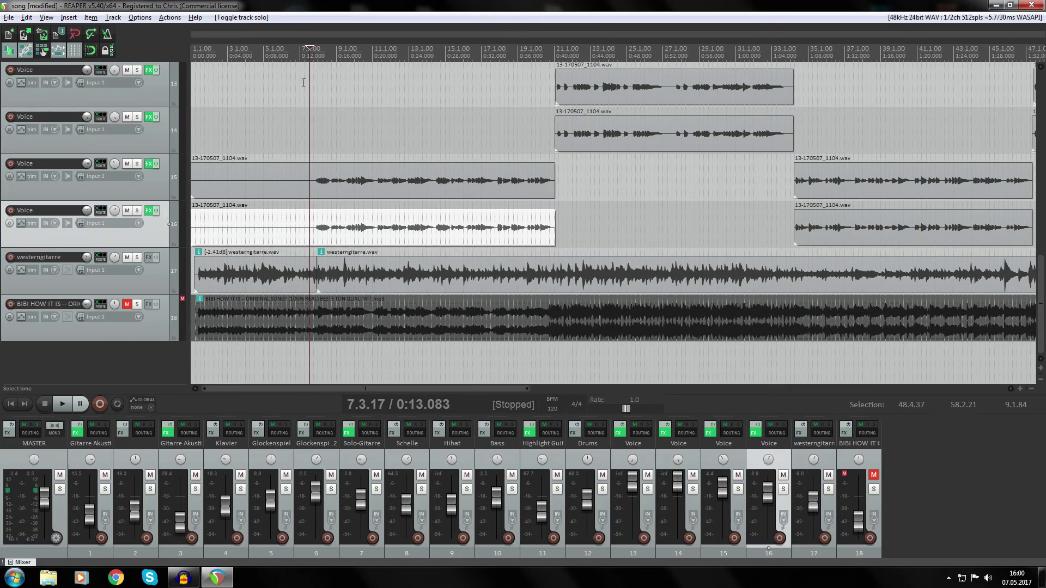
pyautogui.press('space')
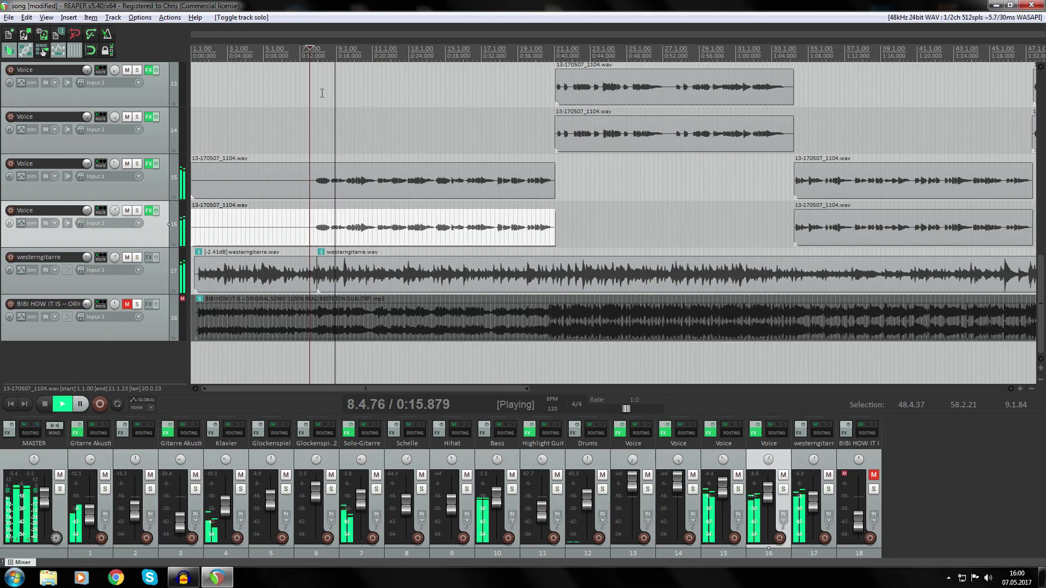
pyautogui.moveTo(114, 210)
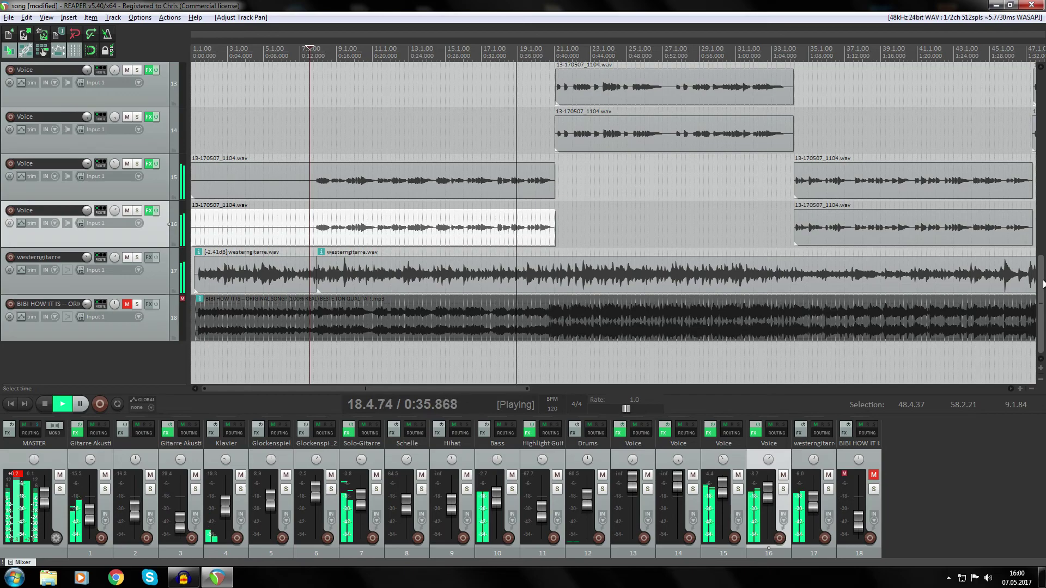
pyautogui.scroll(3, 1037, 254)
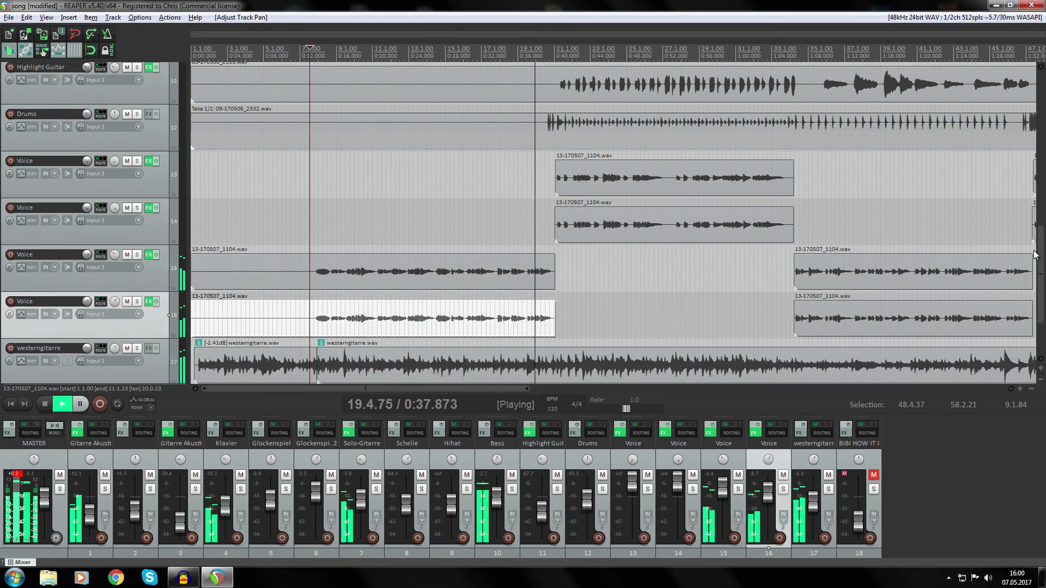
pyautogui.press('space')
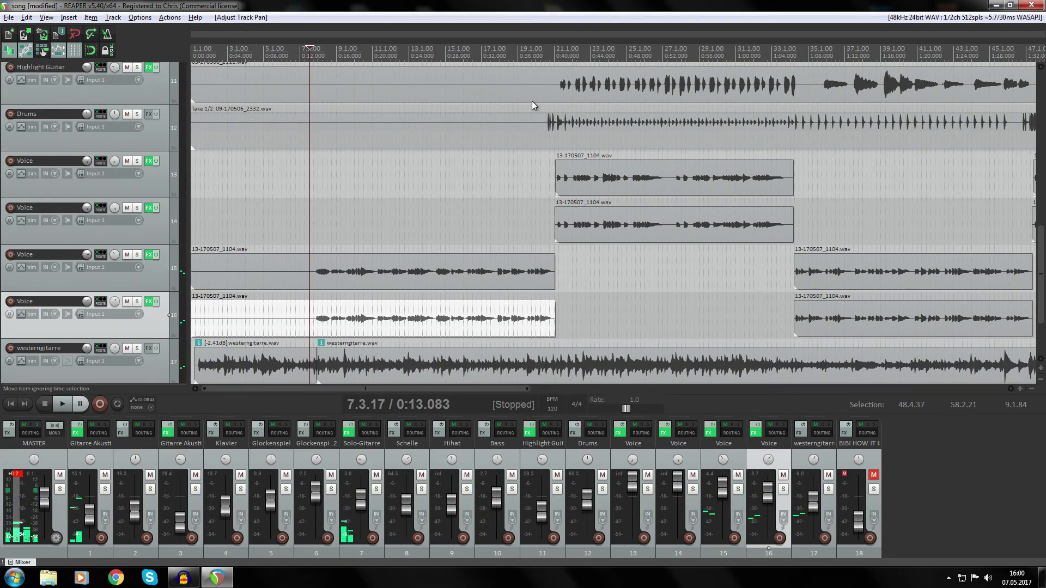
# Select the Drums clip where the drums set in and the first clips of Voice tracks 13 and 14 to inspect the section change.
pyautogui.click(544, 123)
pyautogui.moveTo(436, 389); pyautogui.dragTo(465, 386)
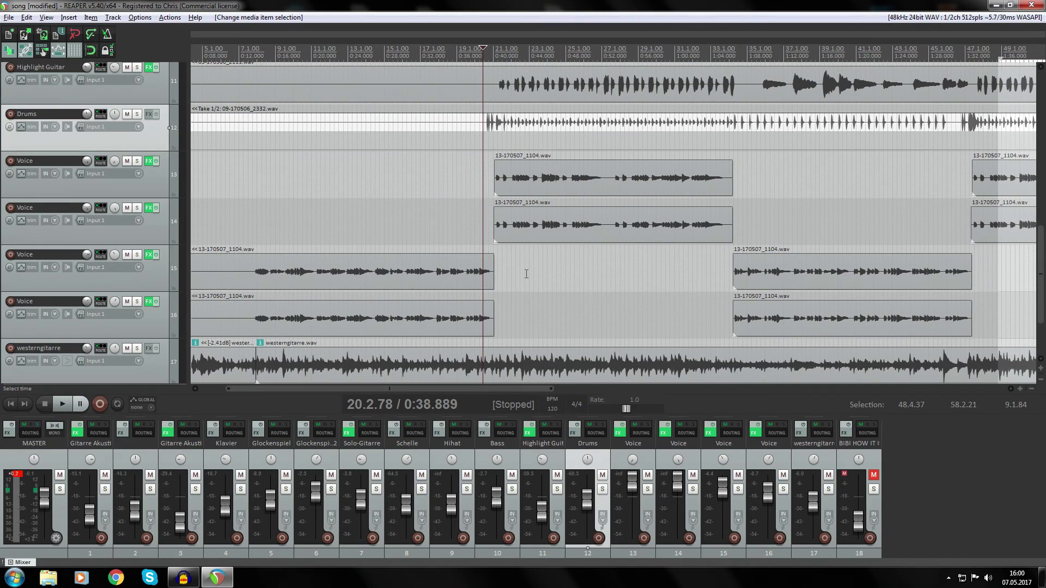
pyautogui.click(525, 178)
pyautogui.click(550, 225)
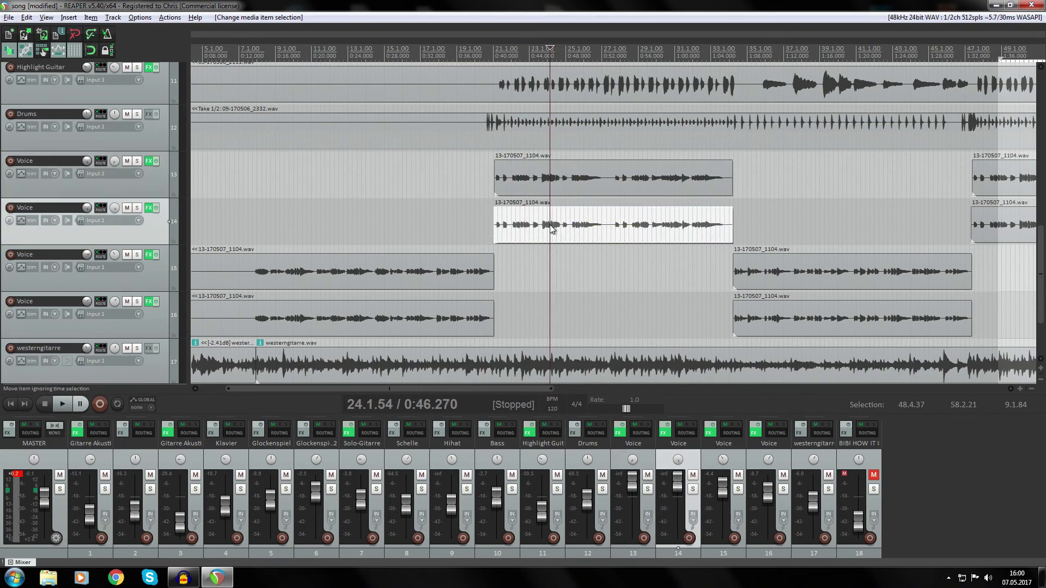
pyautogui.click(554, 181)
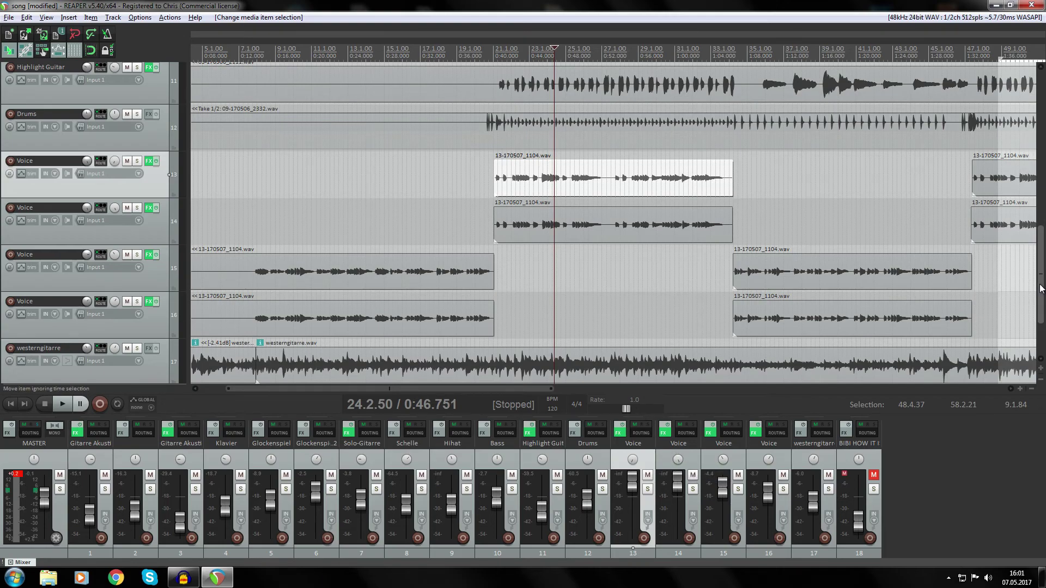
# Solo the Highlight Guitar track, listen to it from just before its first notes, and unsolo it.
pyautogui.scroll(3, 507, 212)
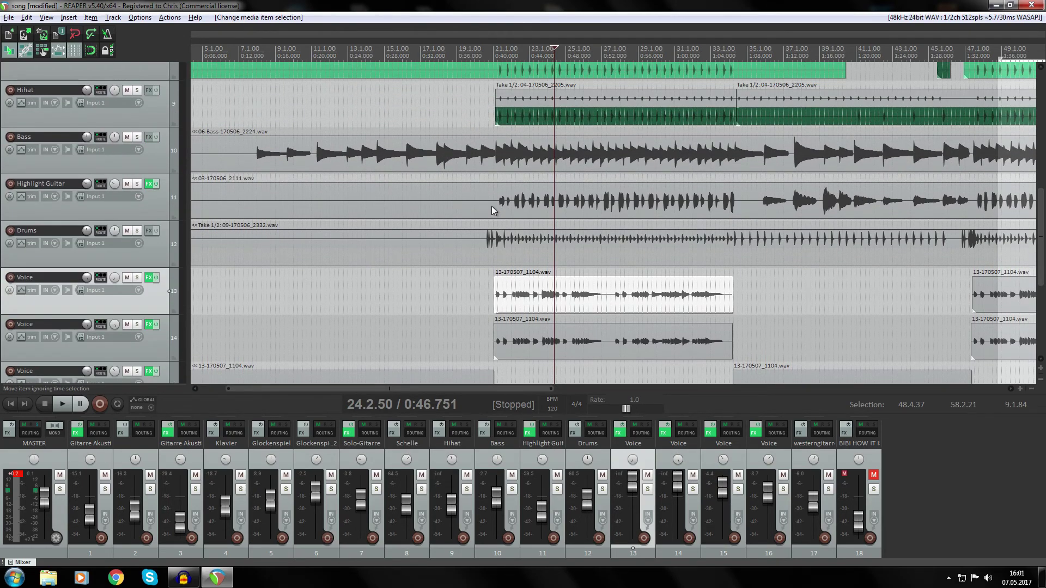
pyautogui.click(493, 211)
pyautogui.click(137, 183)
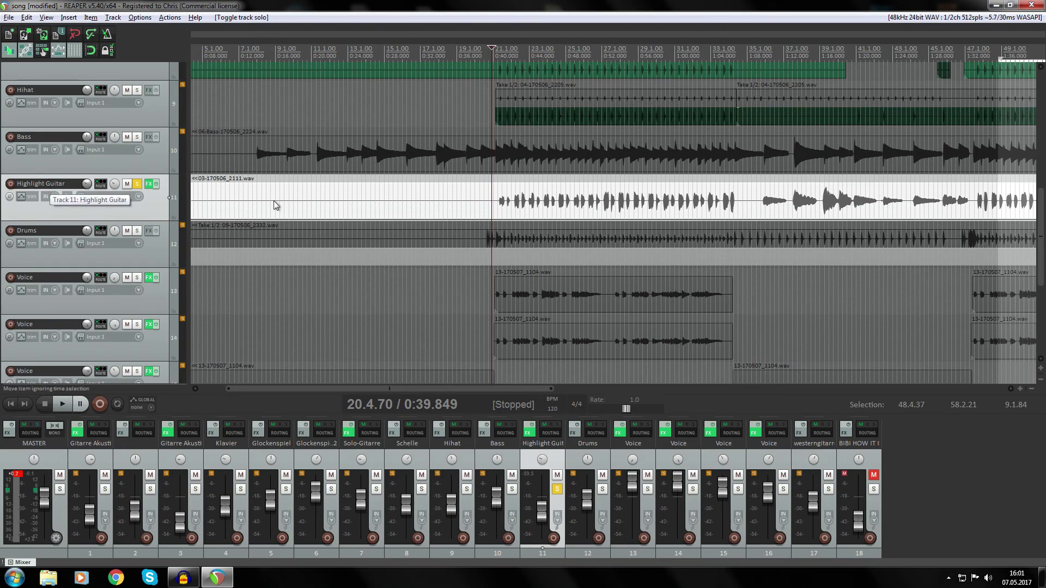
pyautogui.press('space')
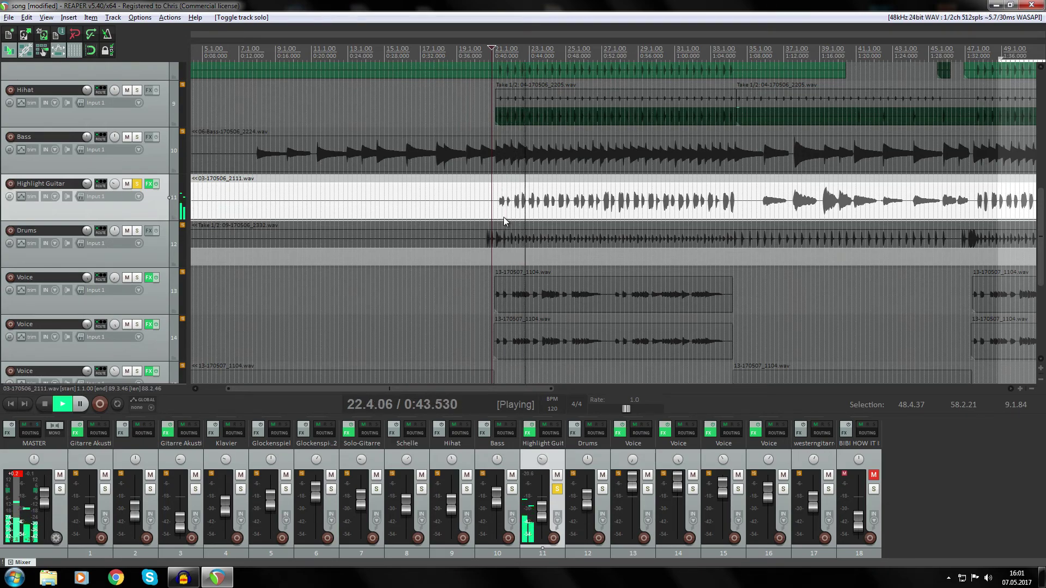
pyautogui.press('space')
pyautogui.click(136, 183)
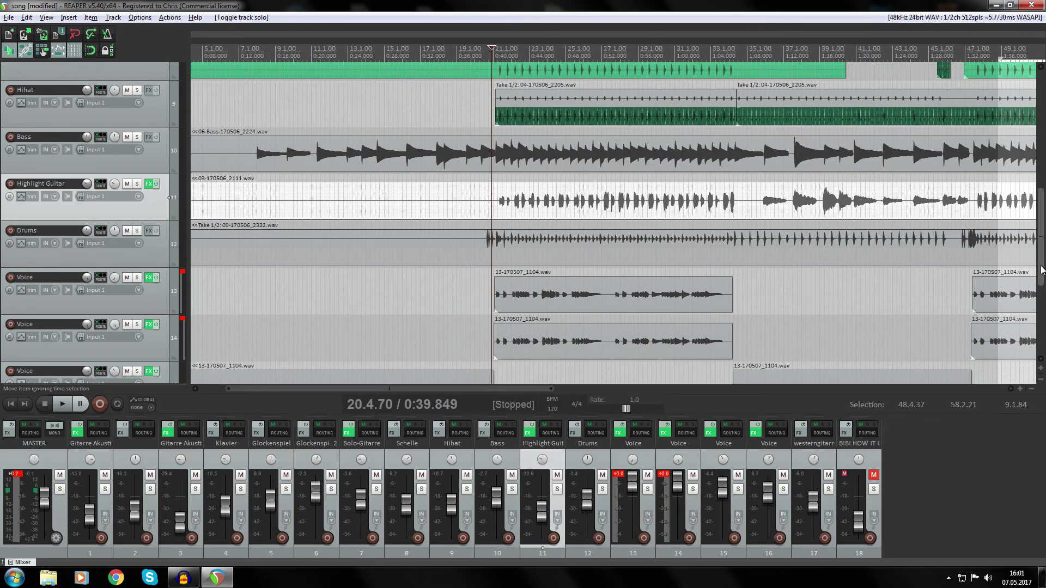
# Solo the Bass track, listen to its faster pattern from the start of bar 21, and unsolo it.
pyautogui.scroll(4, 1033, 235)
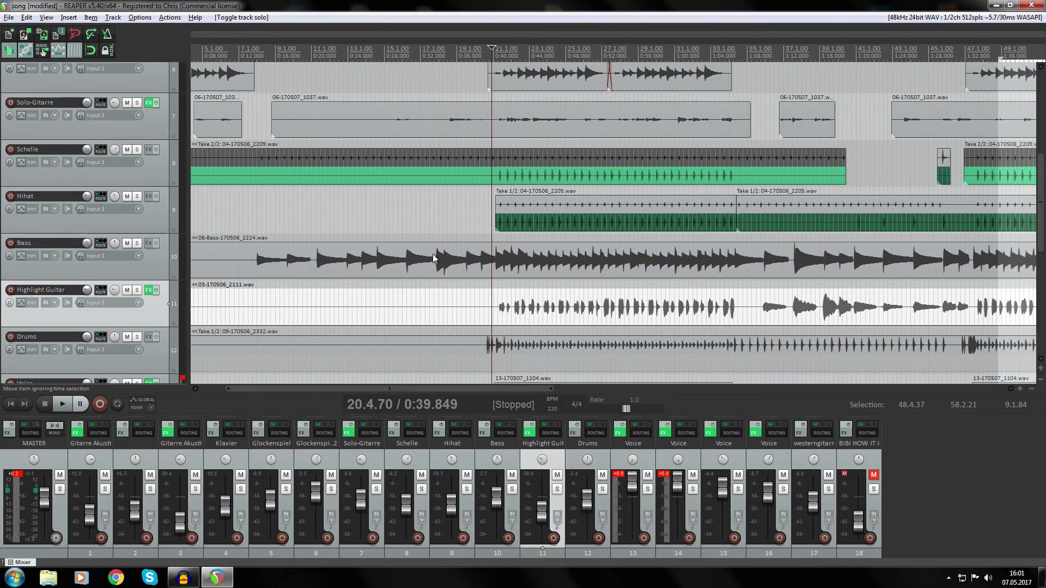
pyautogui.click(137, 243)
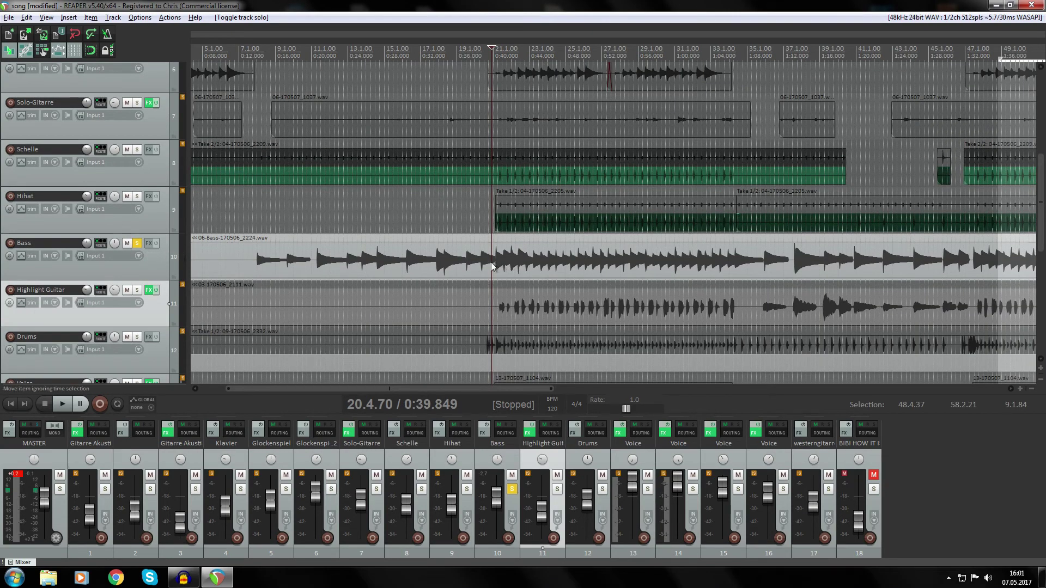
pyautogui.click(494, 262)
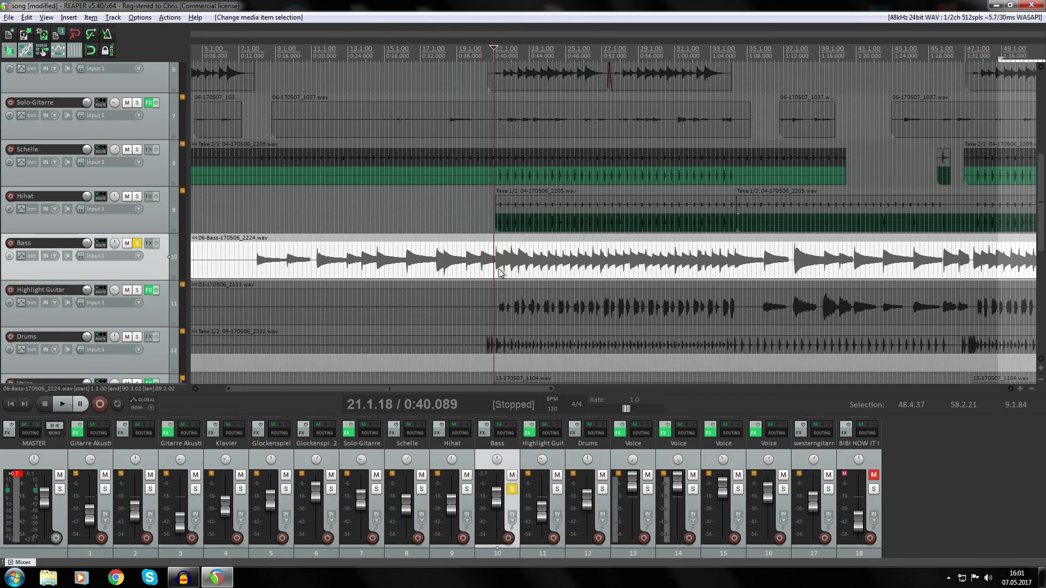
pyautogui.press('space')
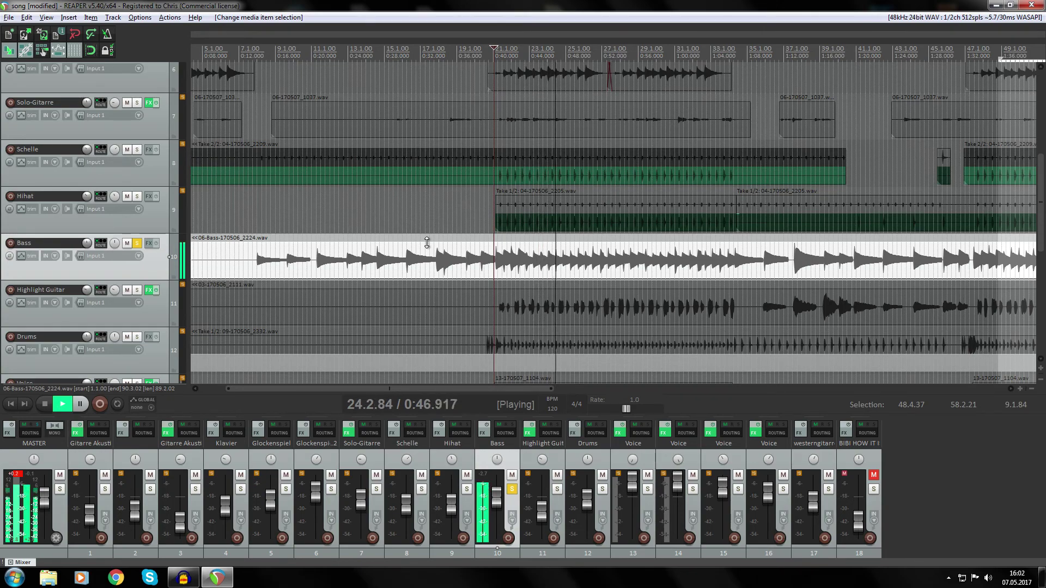
pyautogui.press('space')
pyautogui.click(137, 243)
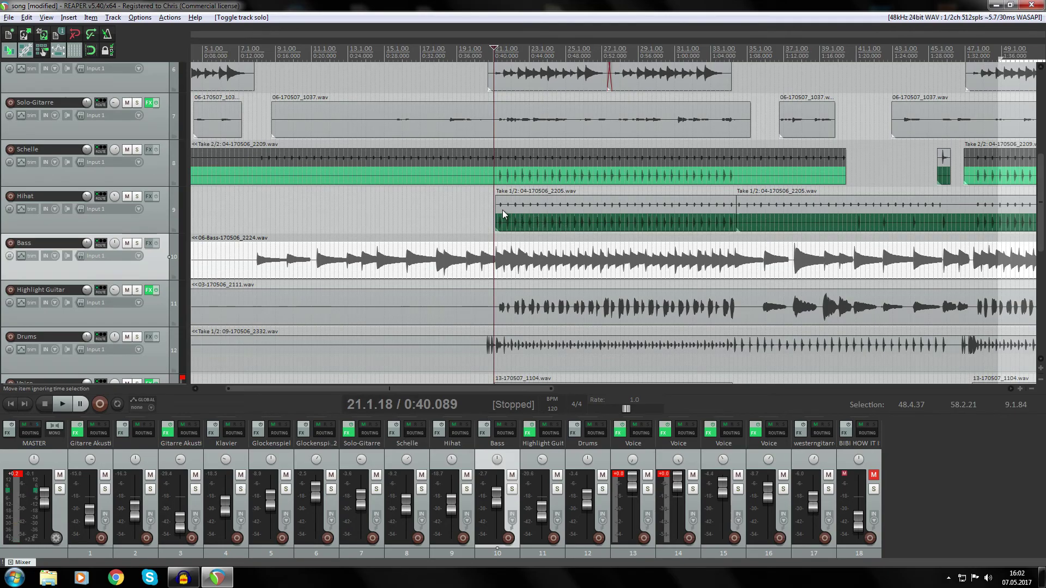
# Solo the Hihat track, listen to it from the start of its first clip, and unsolo it.
pyautogui.click(137, 196)
pyautogui.press('space')
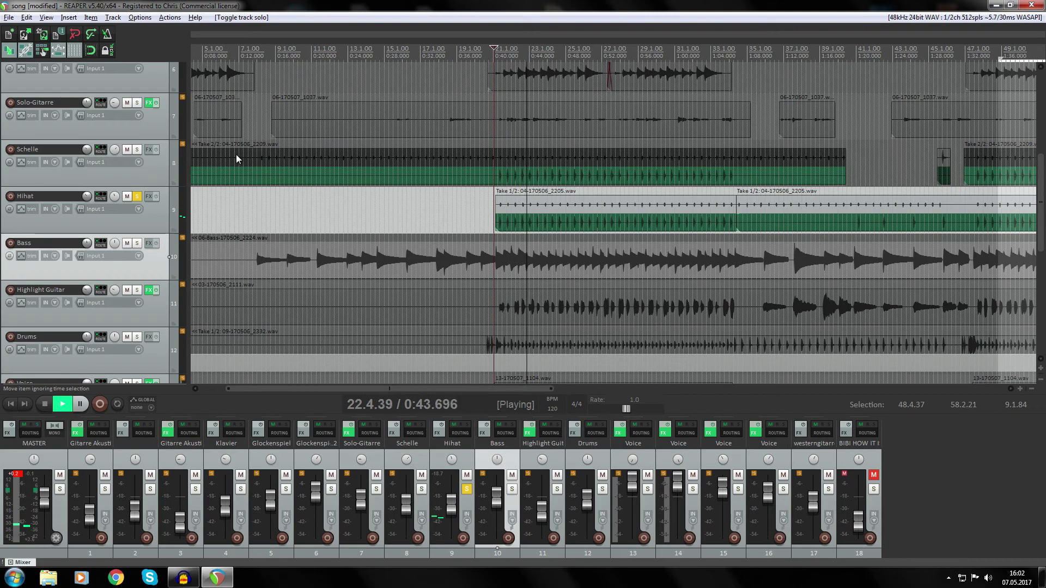
pyautogui.press('space')
pyautogui.click(137, 197)
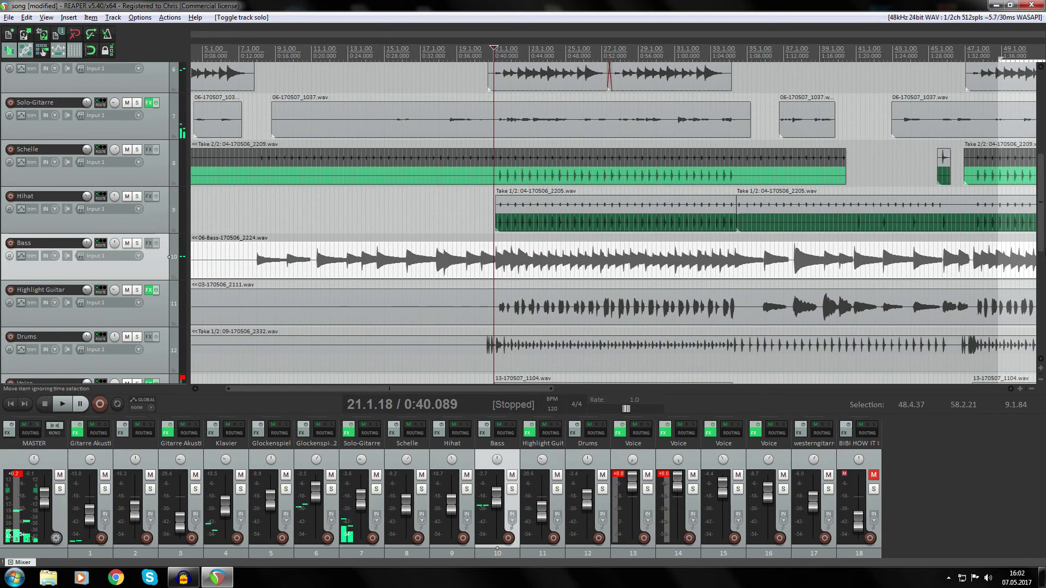
# Solo the Schelle track, listen to it from bar 21, stop playback, and unsolo it.
pyautogui.scroll(3, 280, 222)
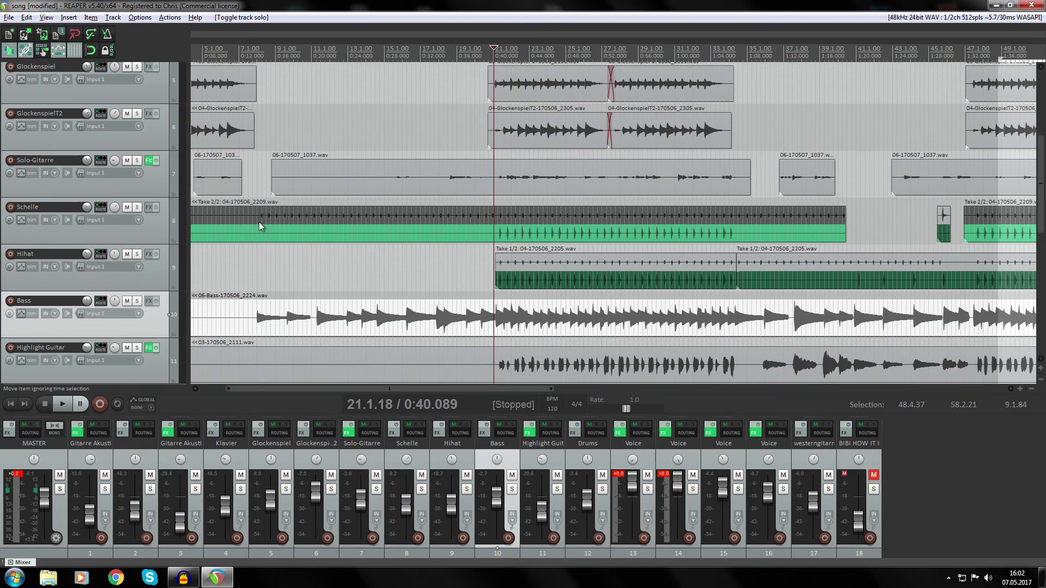
pyautogui.click(137, 207)
pyautogui.press('space')
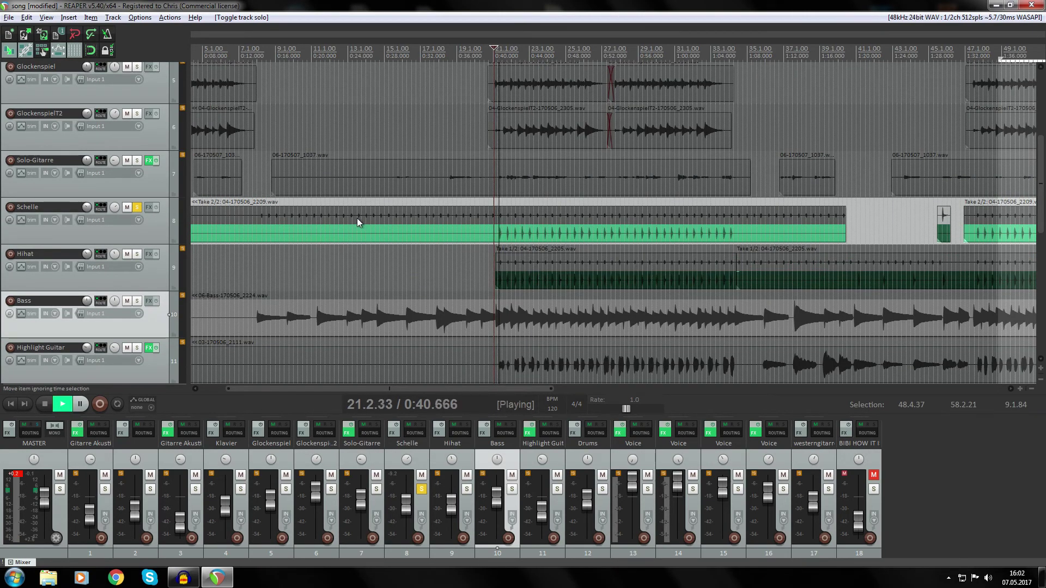
pyautogui.press('space')
pyautogui.click(137, 208)
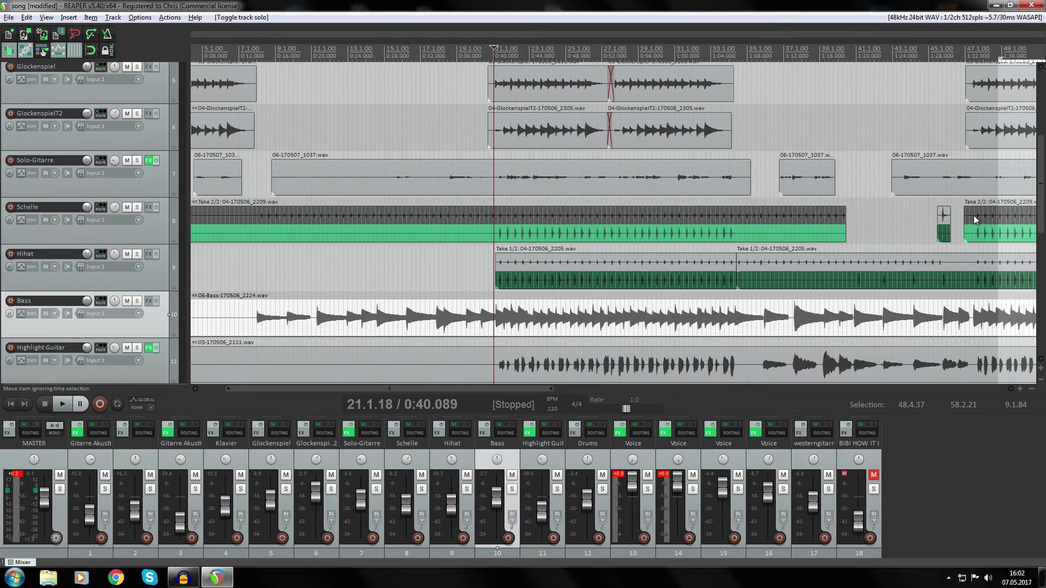
# Solo both Gitarre Akustisch tracks, 1 and 3, listen to them together from bar 21, stop playback, and unsolo both.
pyautogui.moveTo(1039, 215); pyautogui.dragTo(1031, 142)
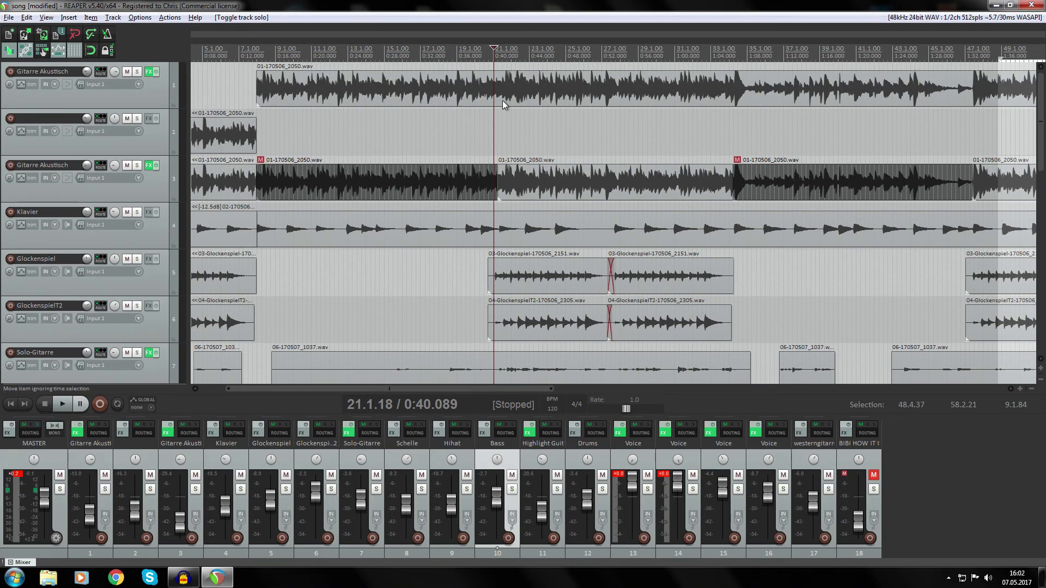
pyautogui.click(136, 71)
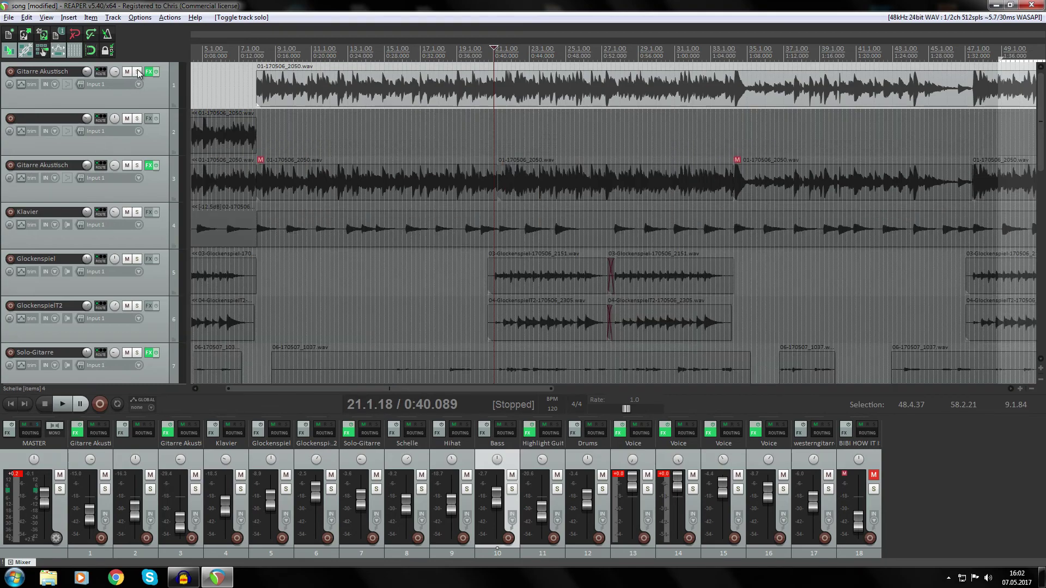
pyautogui.click(137, 165)
pyautogui.press('space')
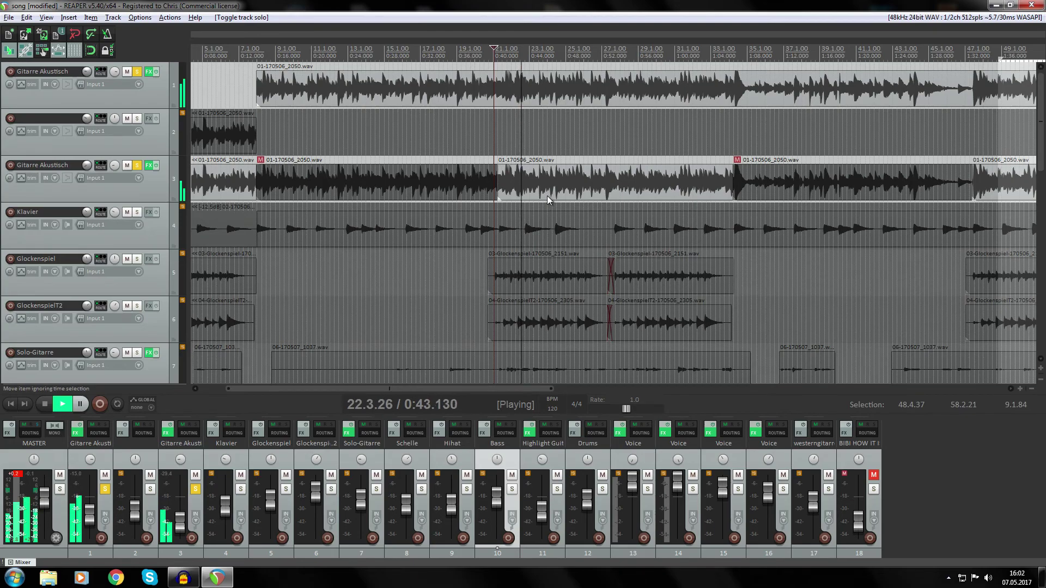
pyautogui.click(136, 165)
pyautogui.press('space')
pyautogui.click(136, 71)
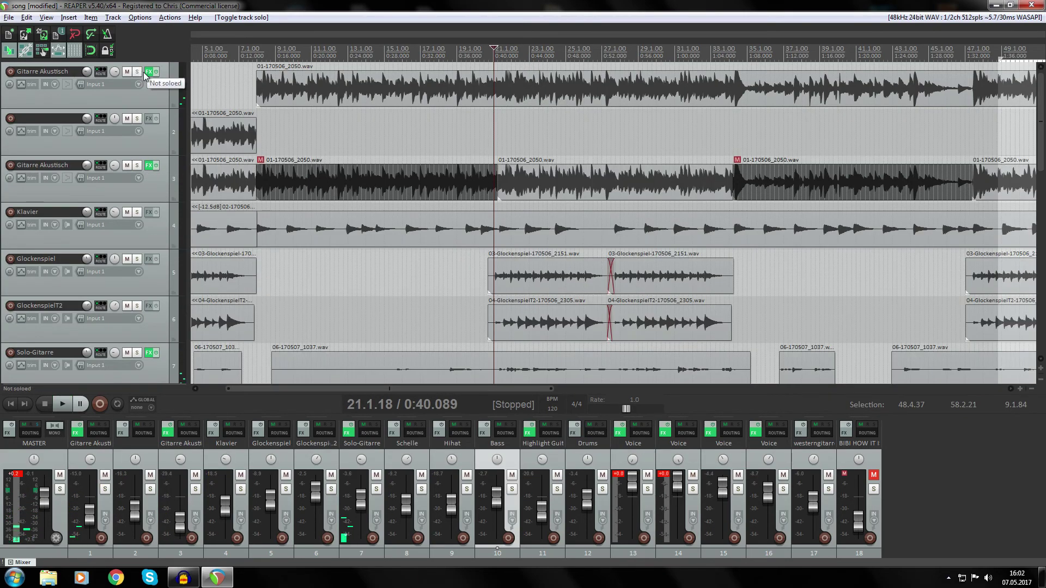
# Play the full mix from bar 20 and look through the tracks from the acoustic guitars down to the Bass.
pyautogui.click(478, 50)
pyautogui.press('space')
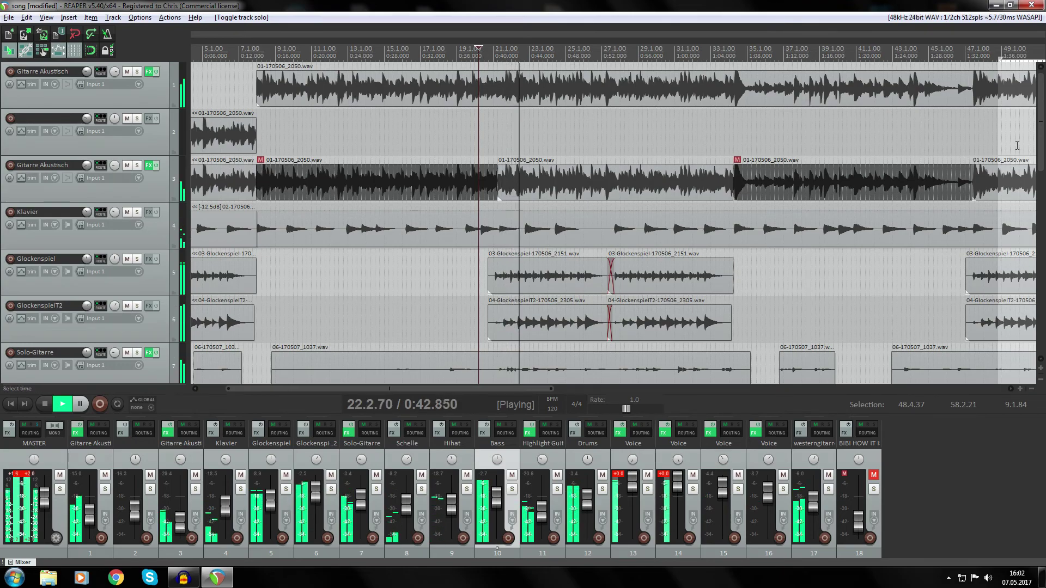
pyautogui.scroll(-1, 556, 82)
pyautogui.scroll(-3, 556, 81)
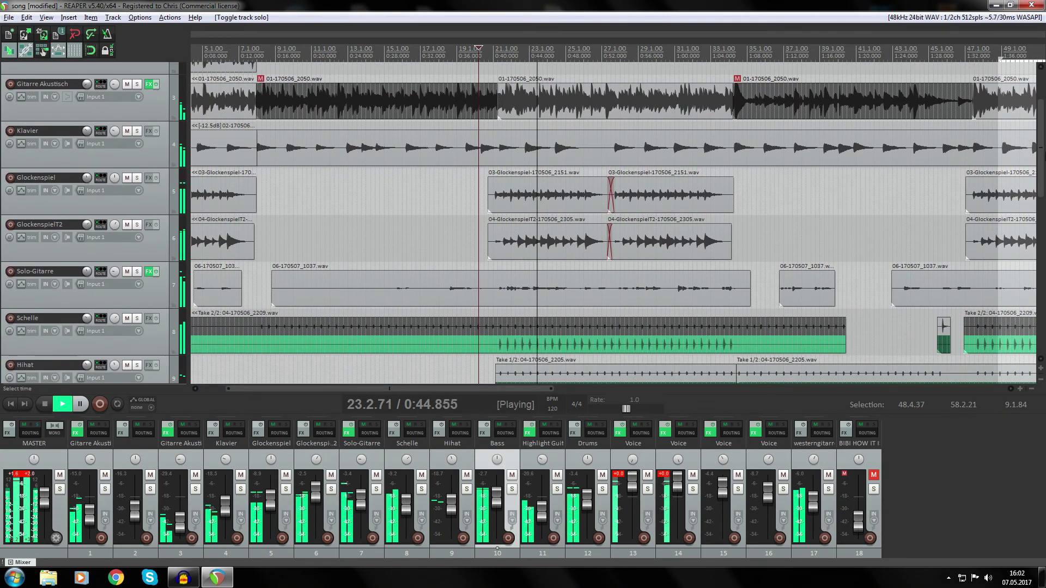
pyautogui.scroll(-1, 556, 81)
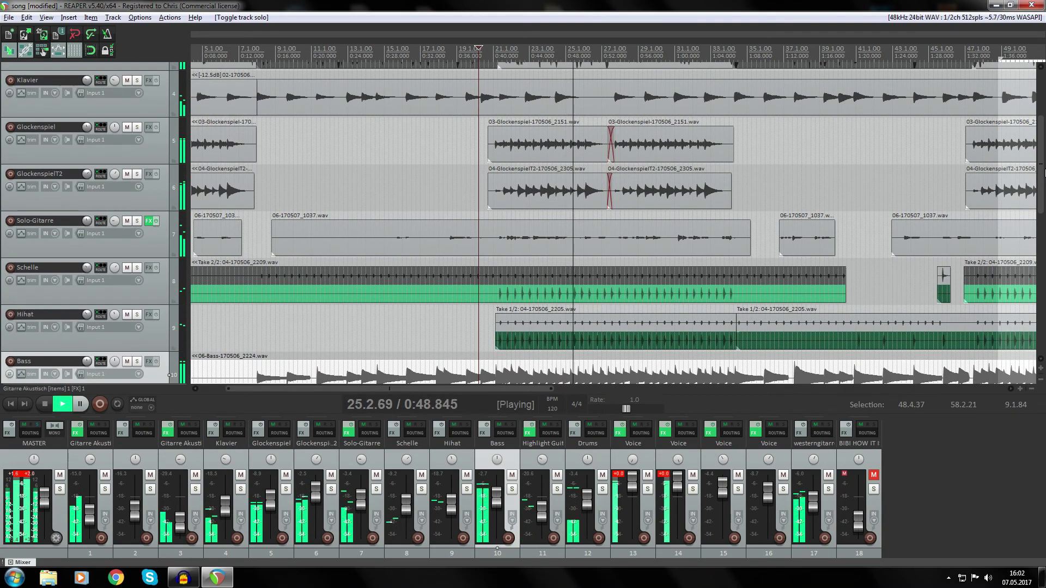
pyautogui.scroll(-2, 935, 217)
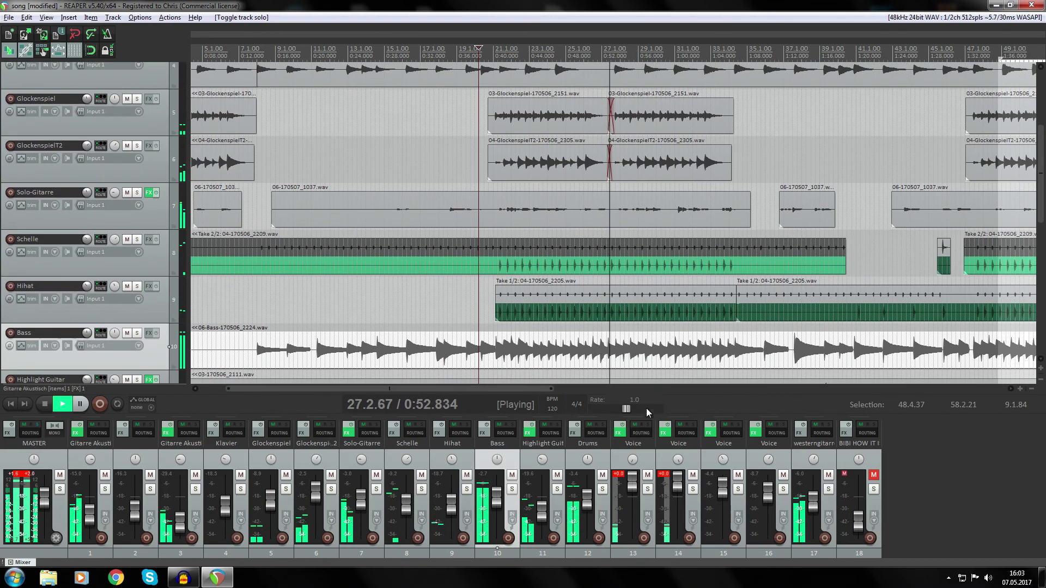
# Select both Voice tracks, 13 and 14, lower their volume together slightly during playback, and stop playback.
pyautogui.click(648, 452)
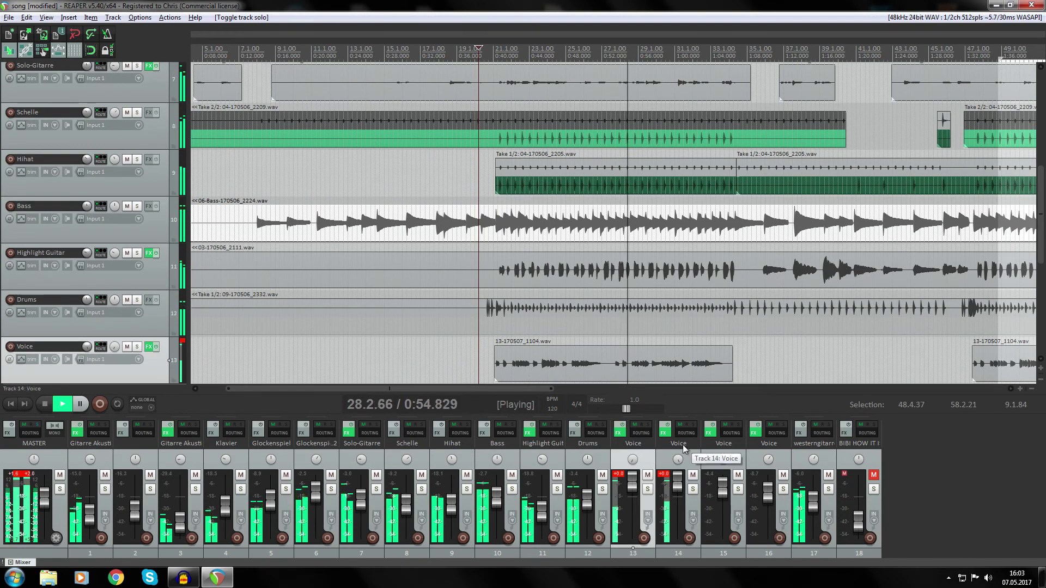
pyautogui.keyDown('ctrl'); pyautogui.click(682, 444); pyautogui.keyUp('ctrl')
pyautogui.moveTo(678, 480); pyautogui.dragTo(678, 488)
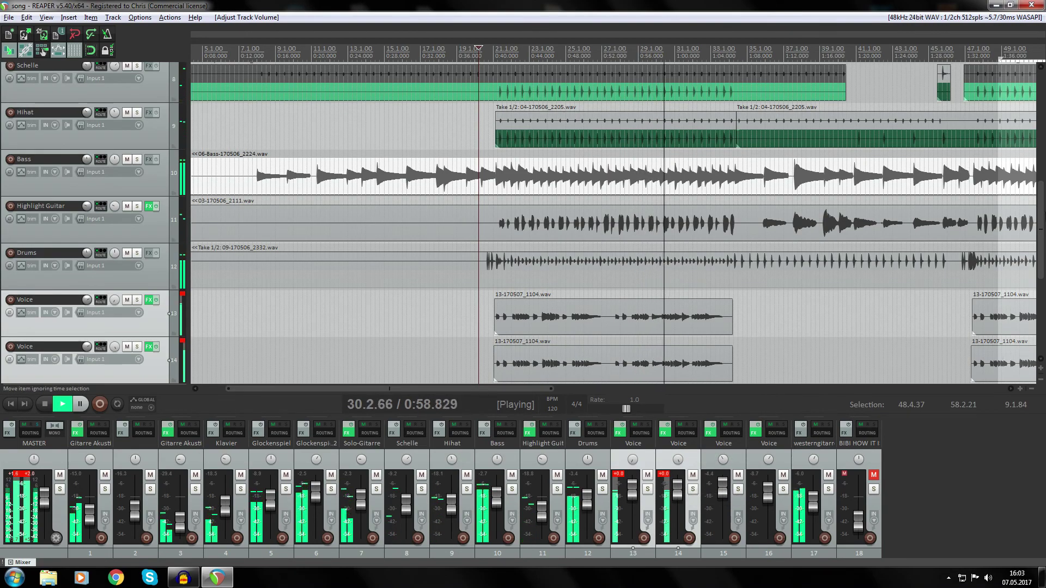
pyautogui.scroll(1, 899, 375)
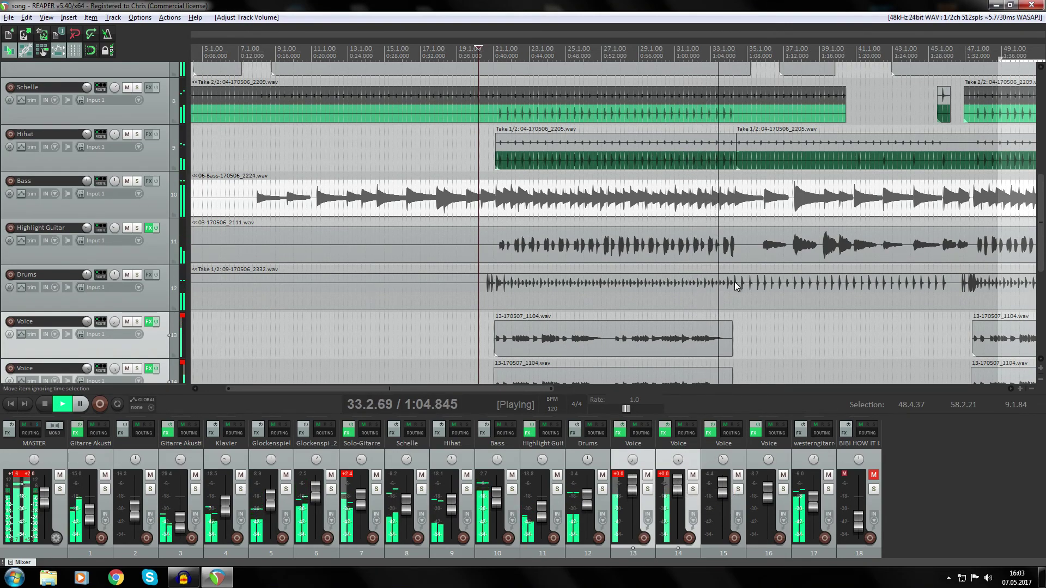
pyautogui.press('space')
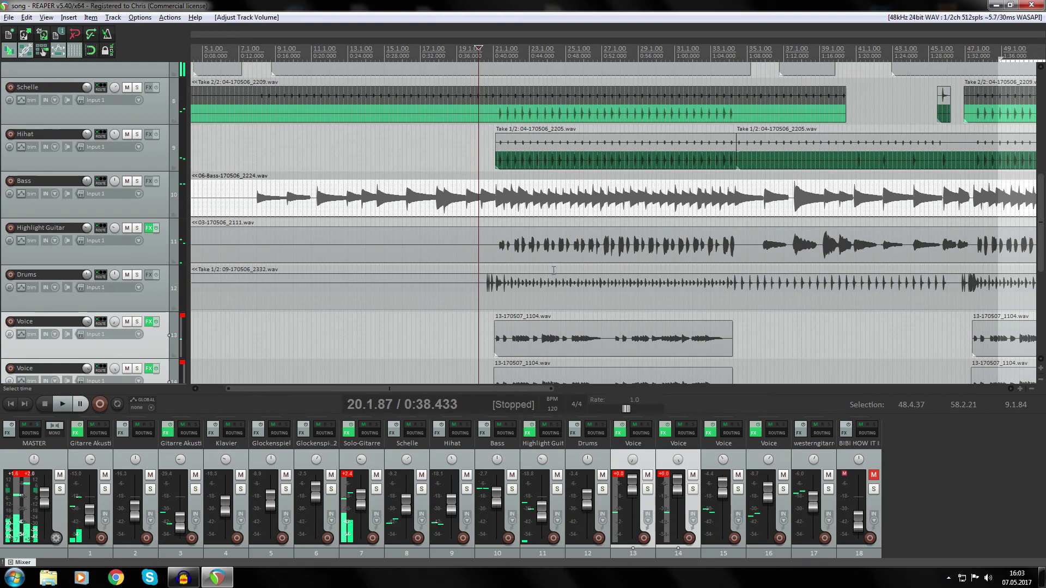
# Solo the Drums track and listen briefly to its fill just before bar 21.
pyautogui.click(480, 287)
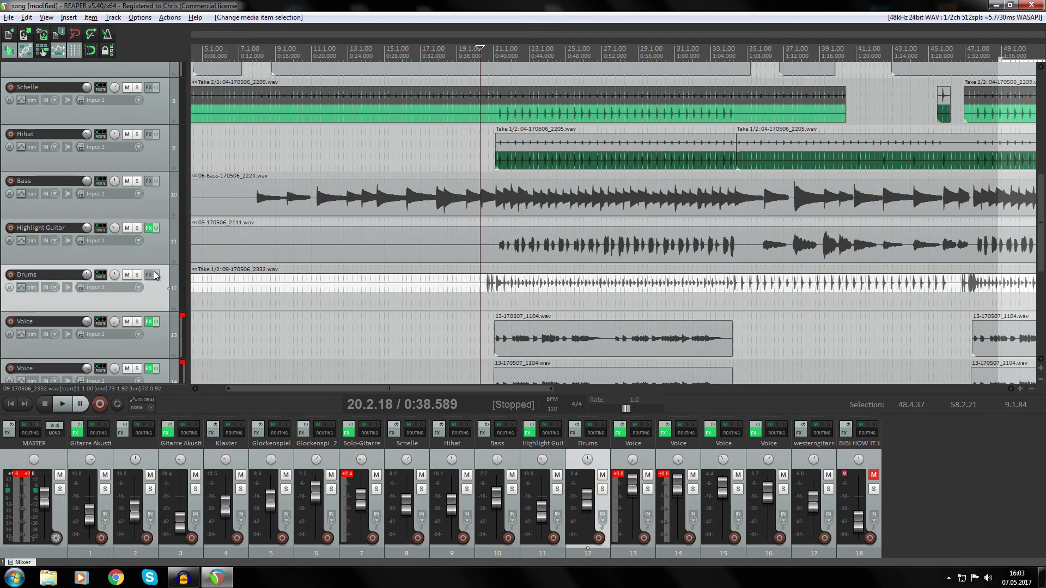
pyautogui.click(137, 275)
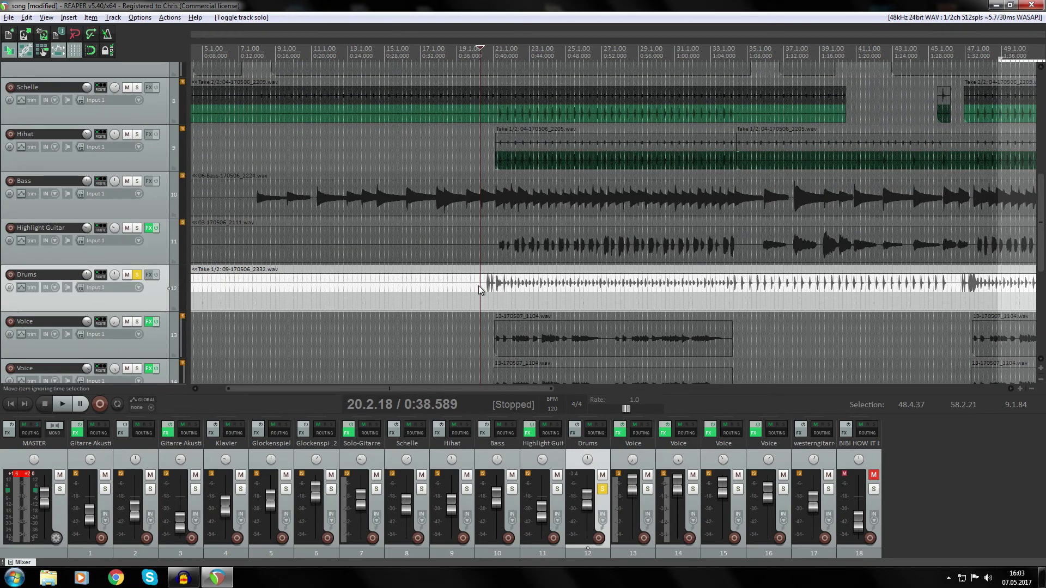
pyautogui.click(486, 285)
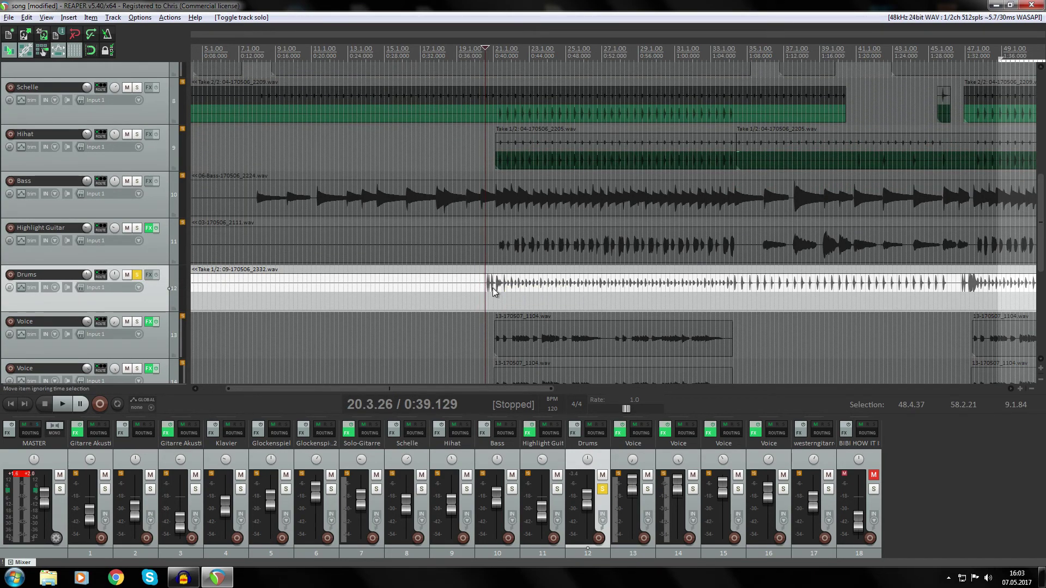
pyautogui.press('space')
pyautogui.press('space')
# Listen to the soloed Drums from the start of bar 21 and again from bar 20, stopping playback each time.
pyautogui.click(494, 287)
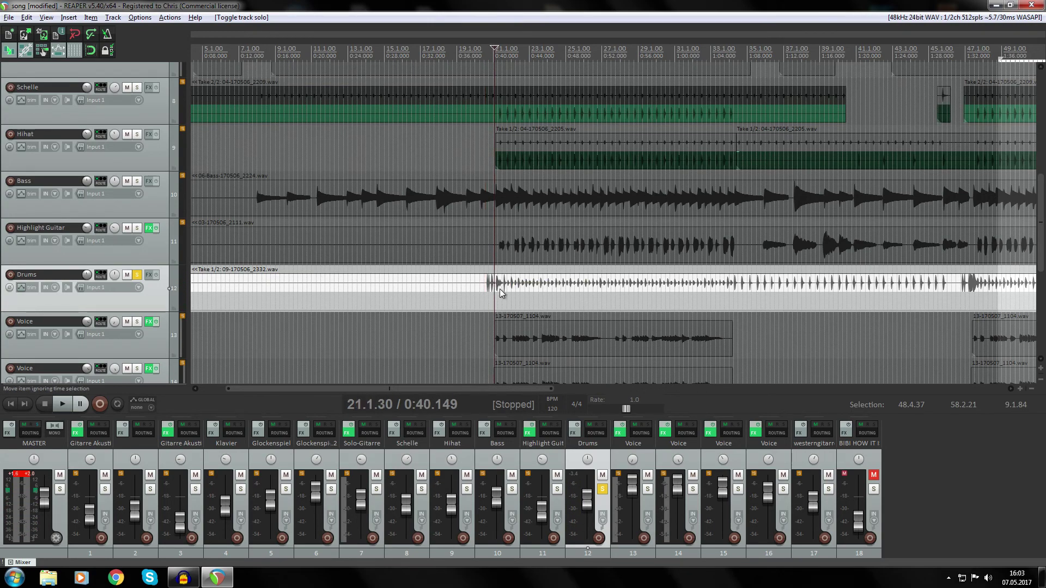
pyautogui.press('space')
pyautogui.press('space')
pyautogui.click(479, 287)
pyautogui.press('space')
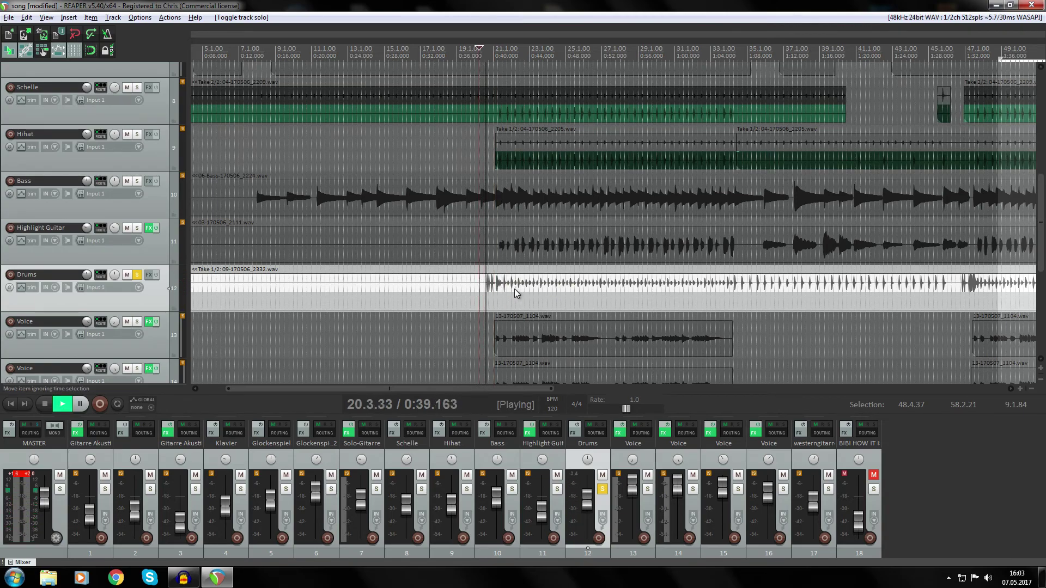
pyautogui.press('space')
pyautogui.click(500, 294)
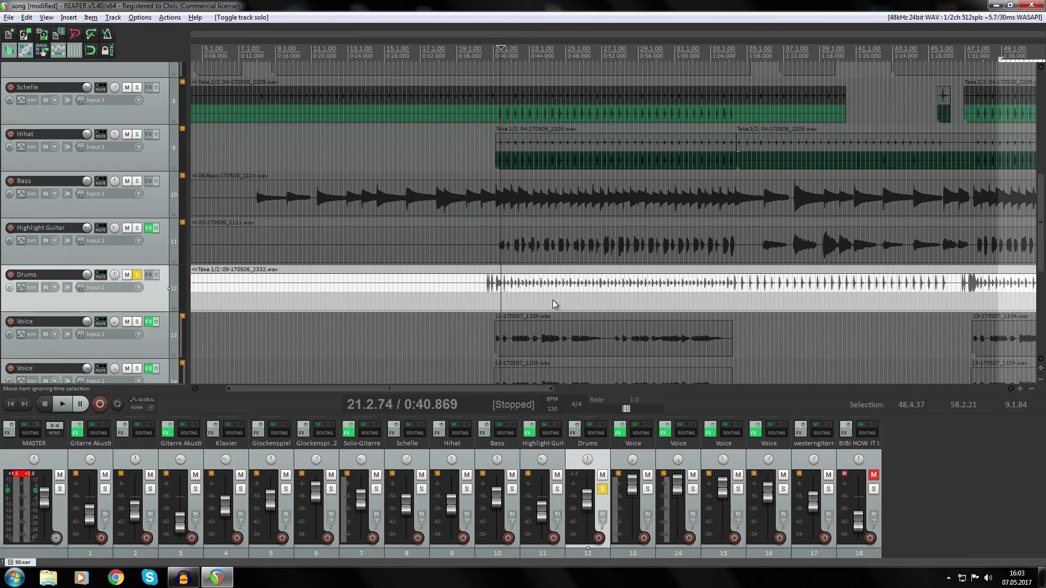
# Solo Hihat and Schelle along with Drums, listen to them together from bar 20, and unsolo all three.
pyautogui.click(481, 288)
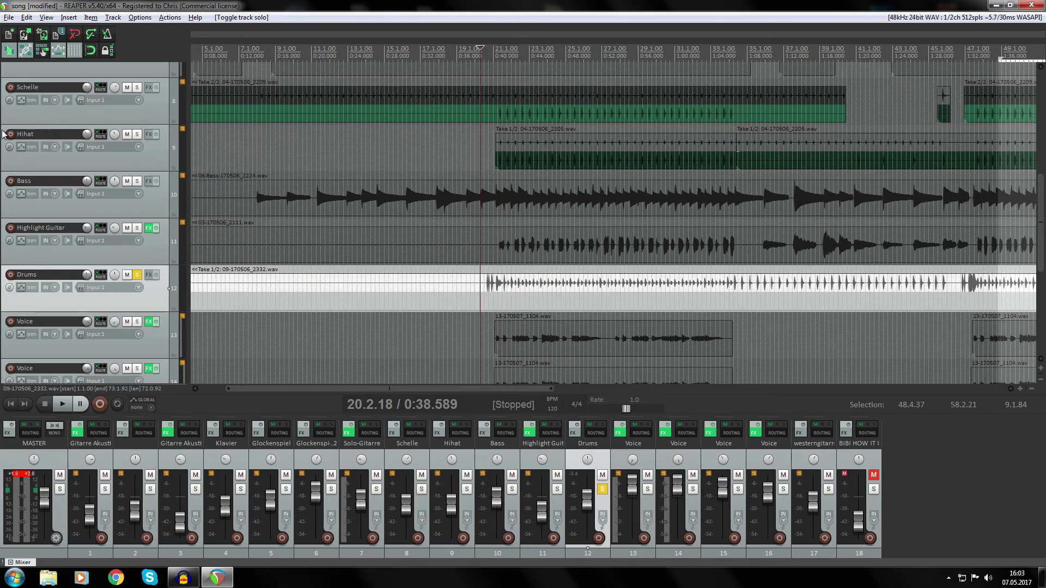
pyautogui.click(137, 134)
pyautogui.click(137, 87)
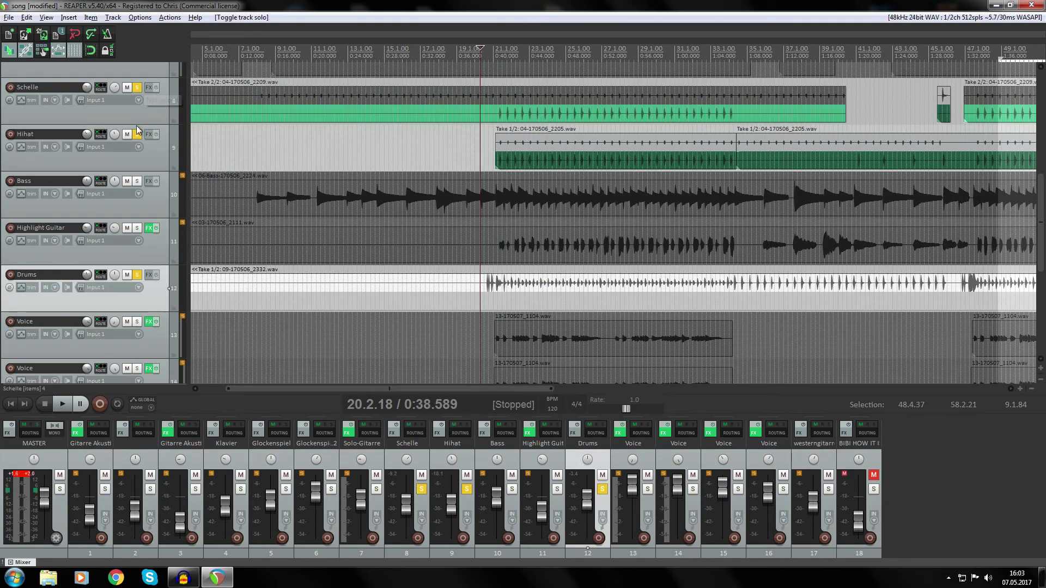
pyautogui.click(137, 134)
pyautogui.click(136, 134)
pyautogui.press('space')
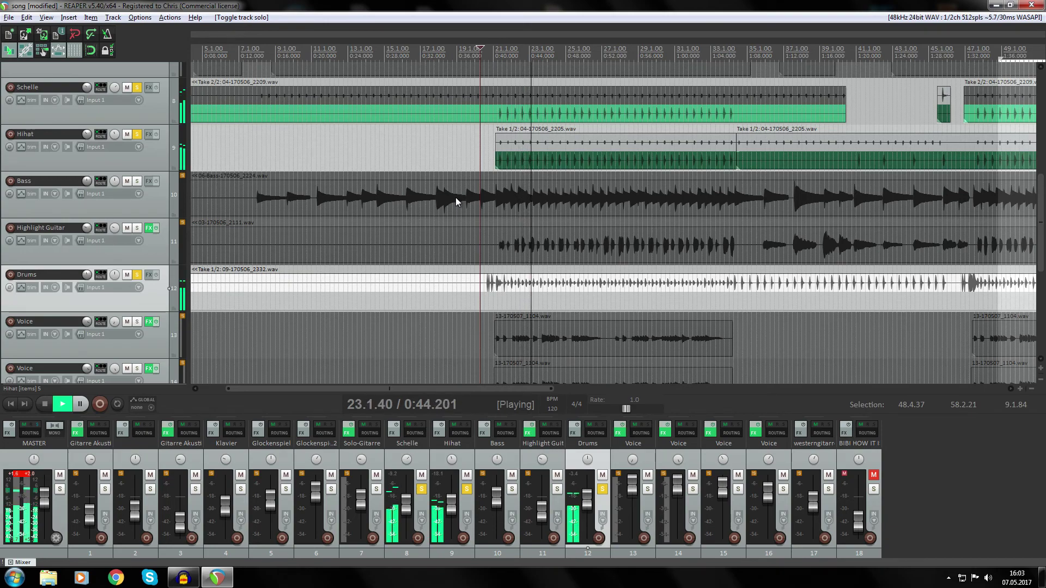
pyautogui.press('space')
pyautogui.click(137, 88)
pyautogui.click(138, 135)
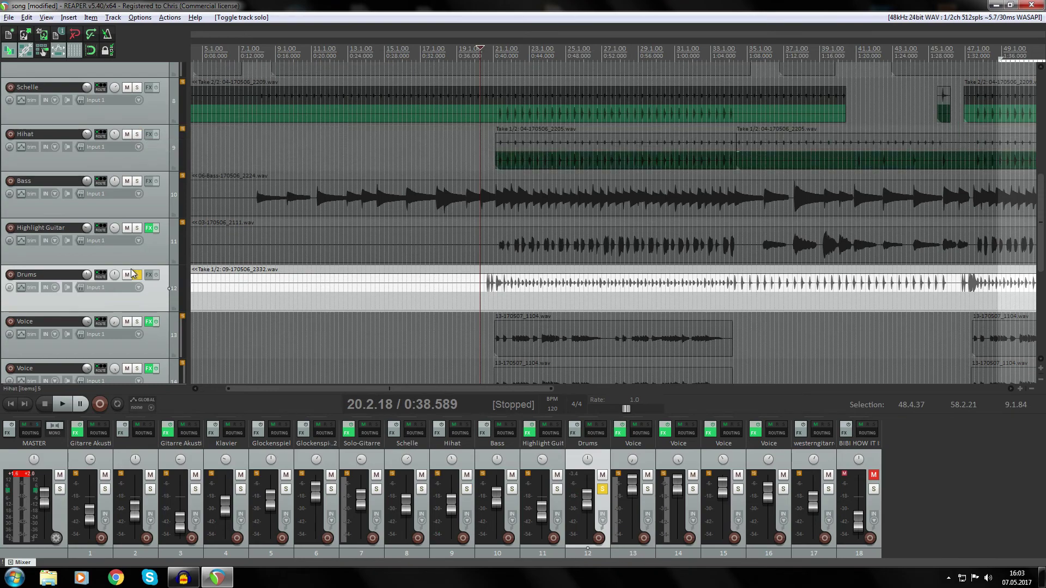
pyautogui.click(136, 274)
# Play the full mix briefly from within bar 21 and stop playback.
pyautogui.click(504, 49)
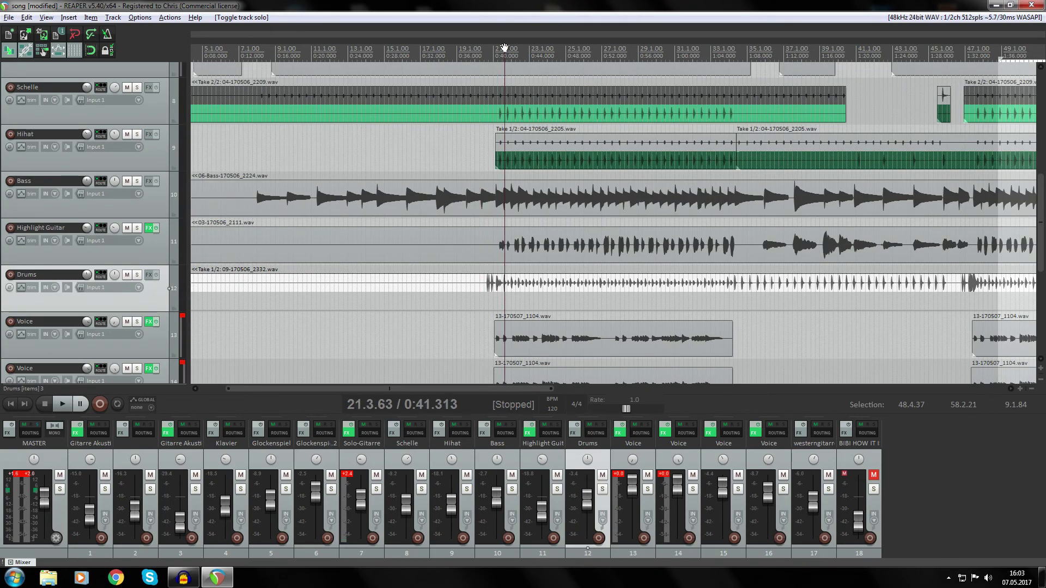
pyautogui.press('space')
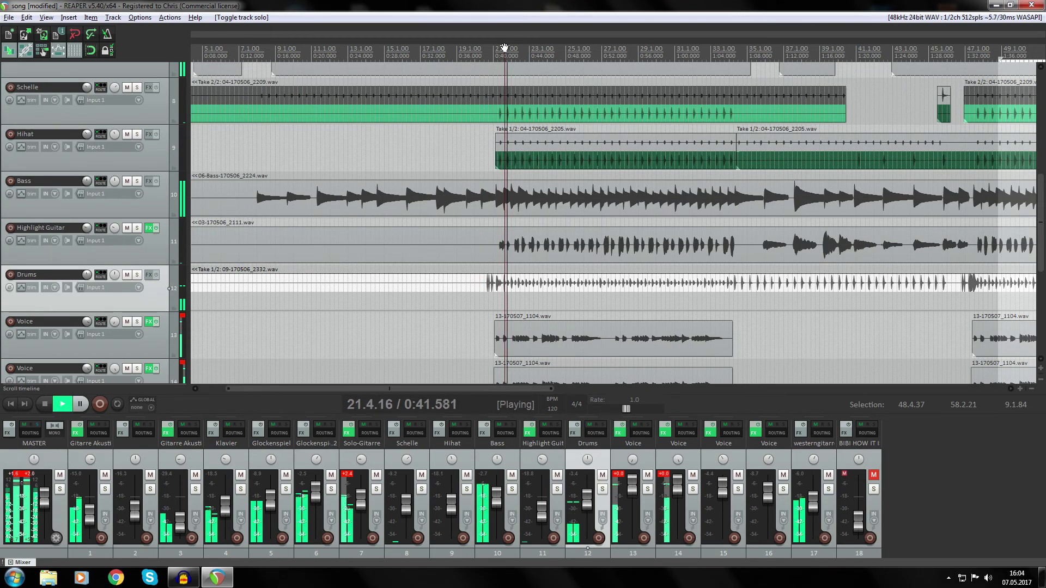
pyautogui.press('space')
# Play the full mix again from just before bar 21, select the Highlight Guitar clip, and stop playback.
pyautogui.moveTo(497, 388); pyautogui.dragTo(574, 386)
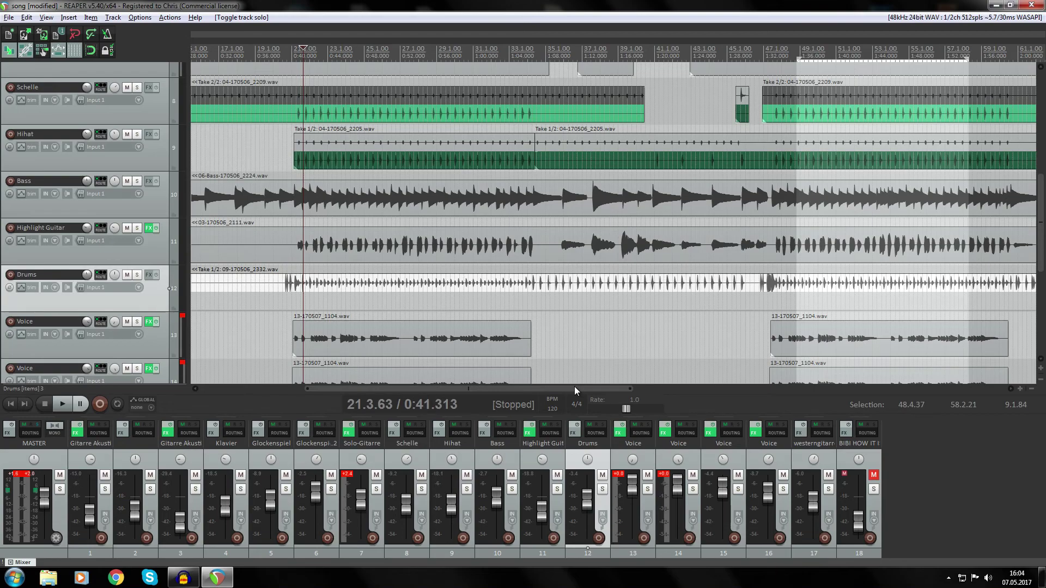
pyautogui.click(538, 48)
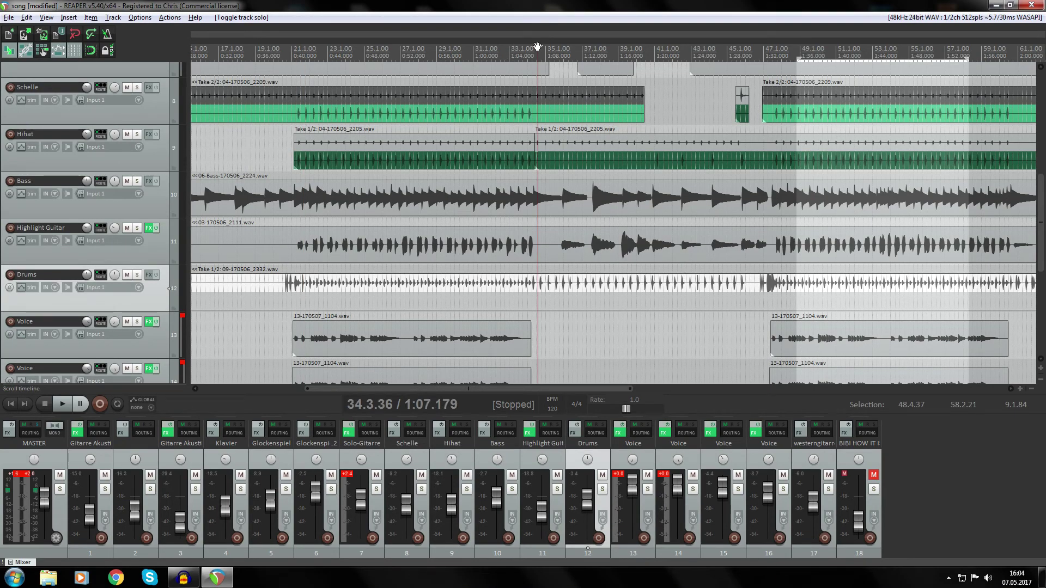
pyautogui.click(290, 49)
pyautogui.press('space')
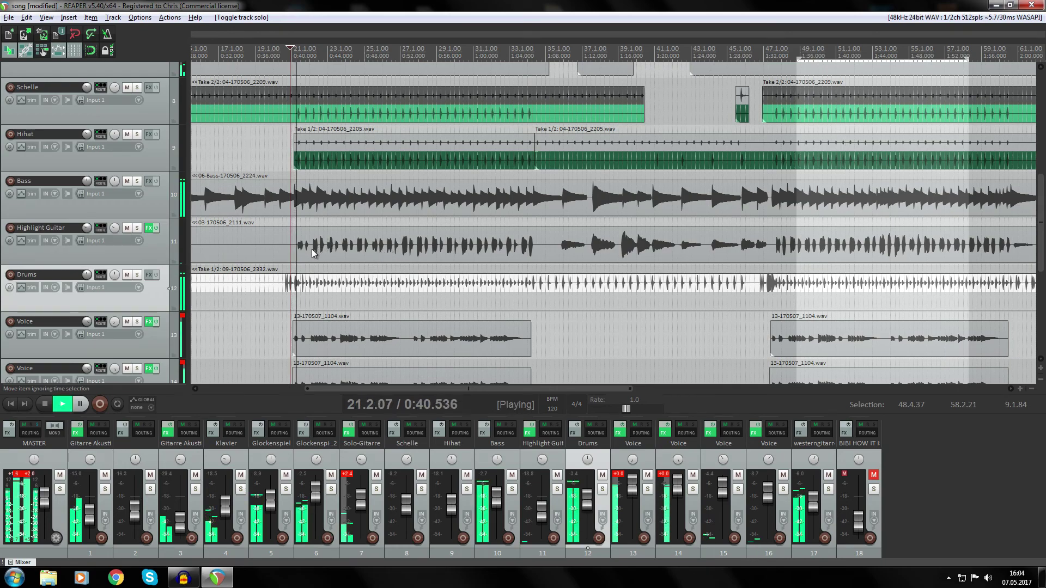
pyautogui.click(321, 255)
pyautogui.press('space')
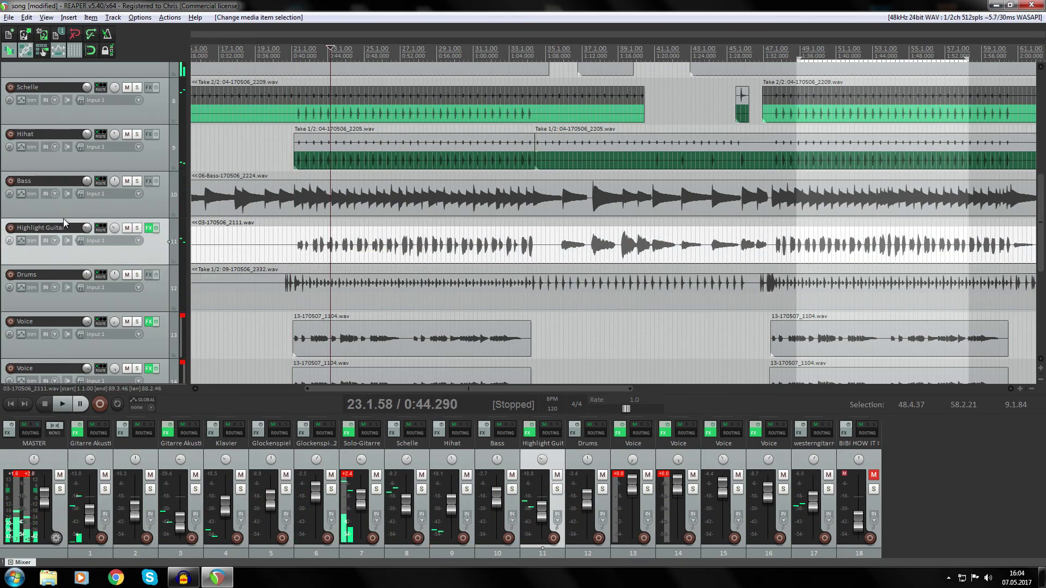
# Play the full mix from bar 43, near the start of the Solo-Gitarre clip, and stop playback.
pyautogui.moveTo(415, 390); pyautogui.dragTo(567, 391)
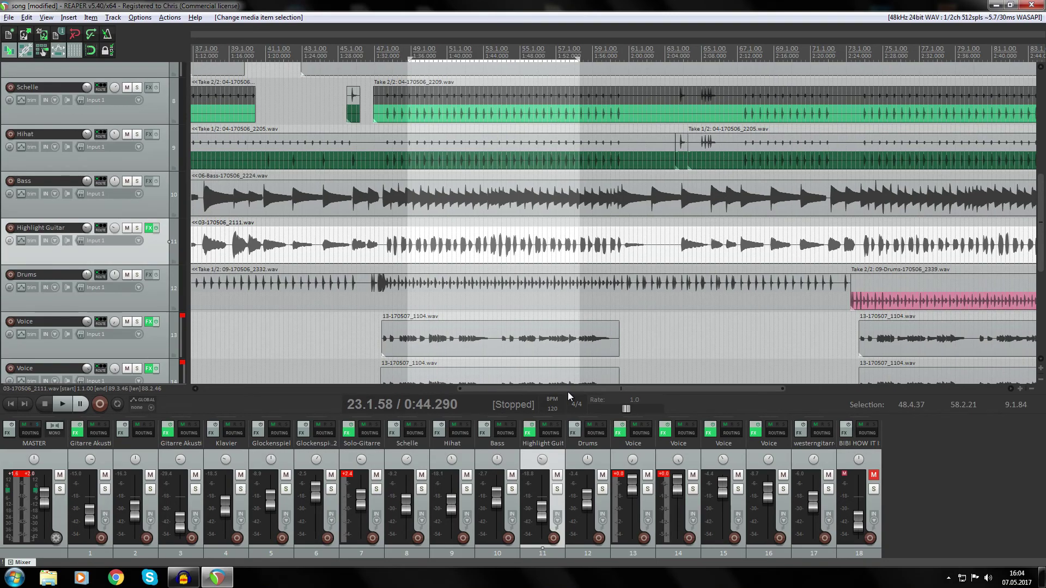
pyautogui.moveTo(1041, 234); pyautogui.dragTo(1005, 160)
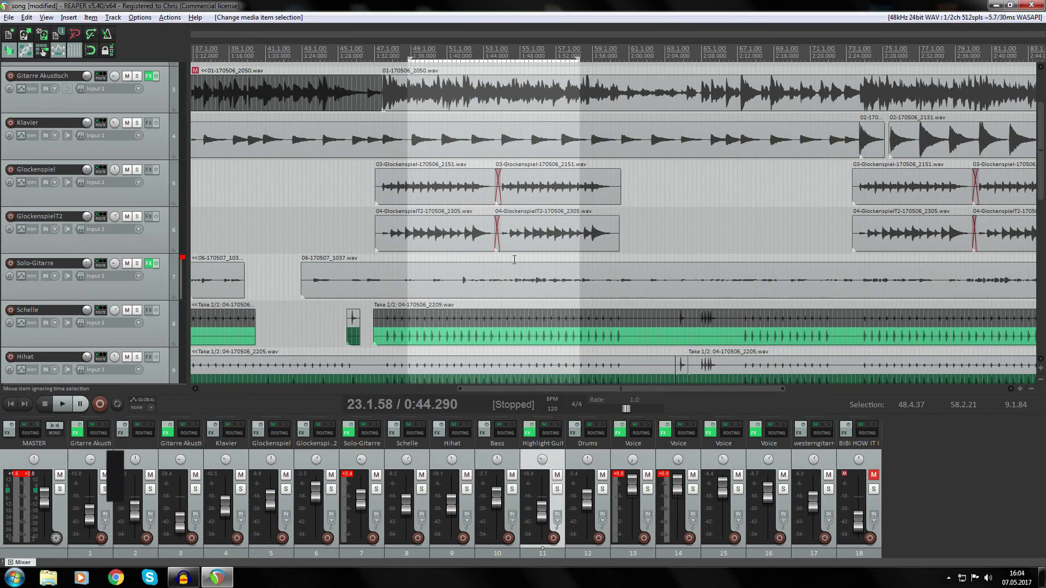
pyautogui.click(309, 282)
pyautogui.press('space')
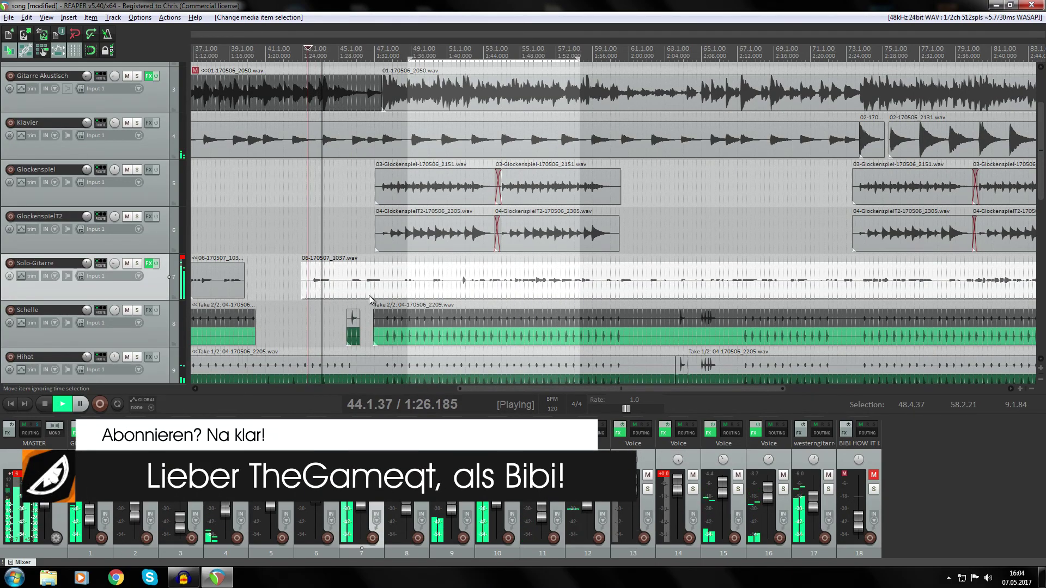
pyautogui.press('space')
# Solo the Solo-Gitarre track, listen to it from bar 43, stop playback, and unsolo it.
pyautogui.click(137, 263)
pyautogui.press('space')
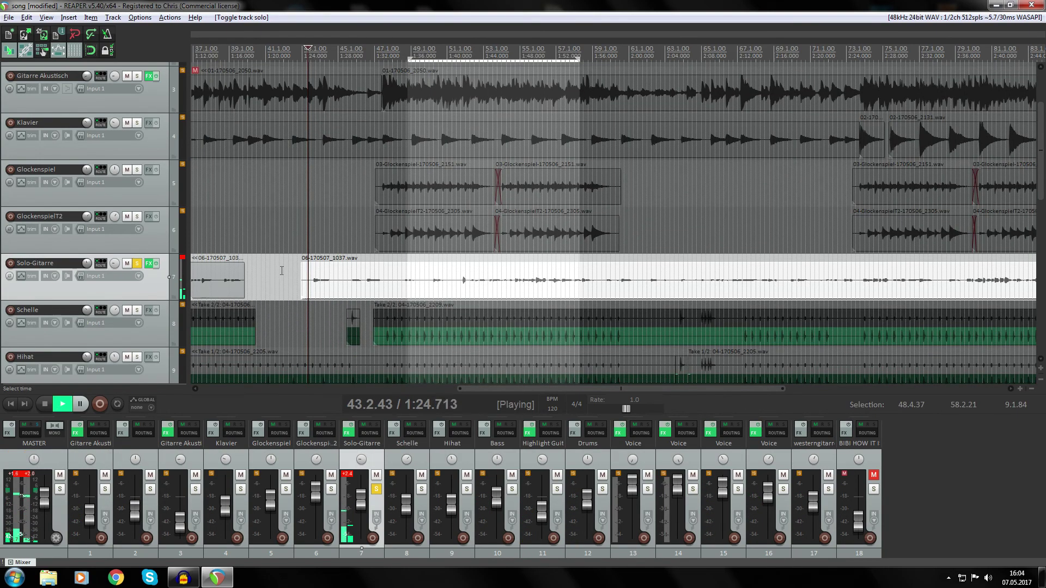
pyautogui.press('space')
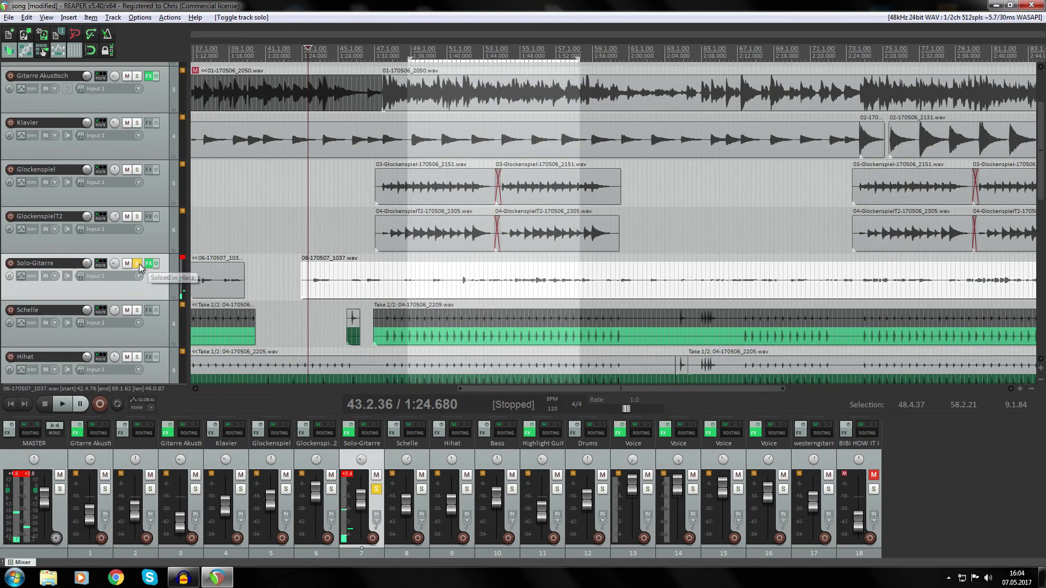
pyautogui.click(137, 263)
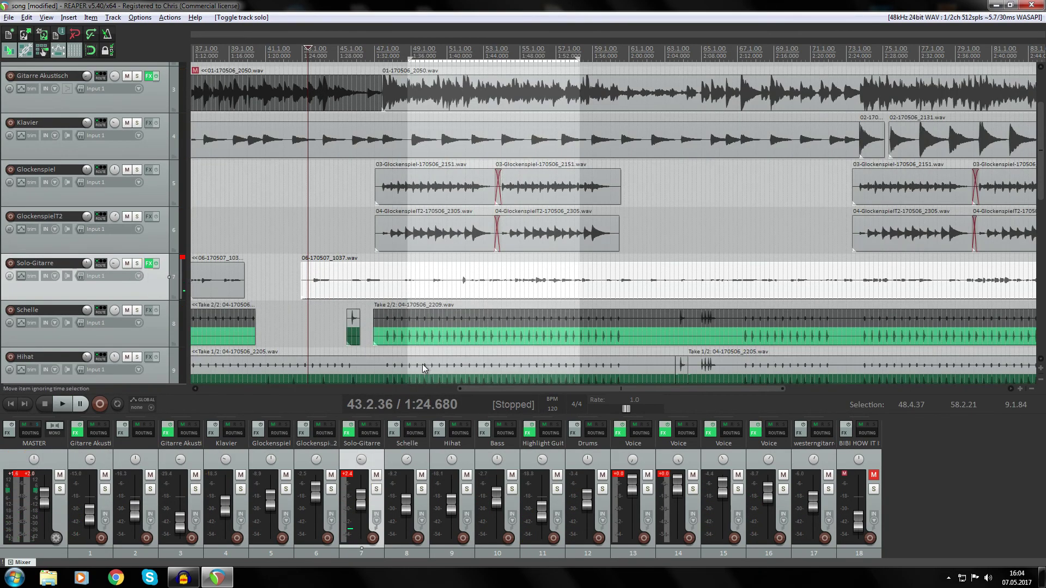
# Look over the arrangement from bar 1 in a wider time range, from the acoustic guitars down to the Drums.
pyautogui.moveTo(497, 387); pyautogui.dragTo(371, 389)
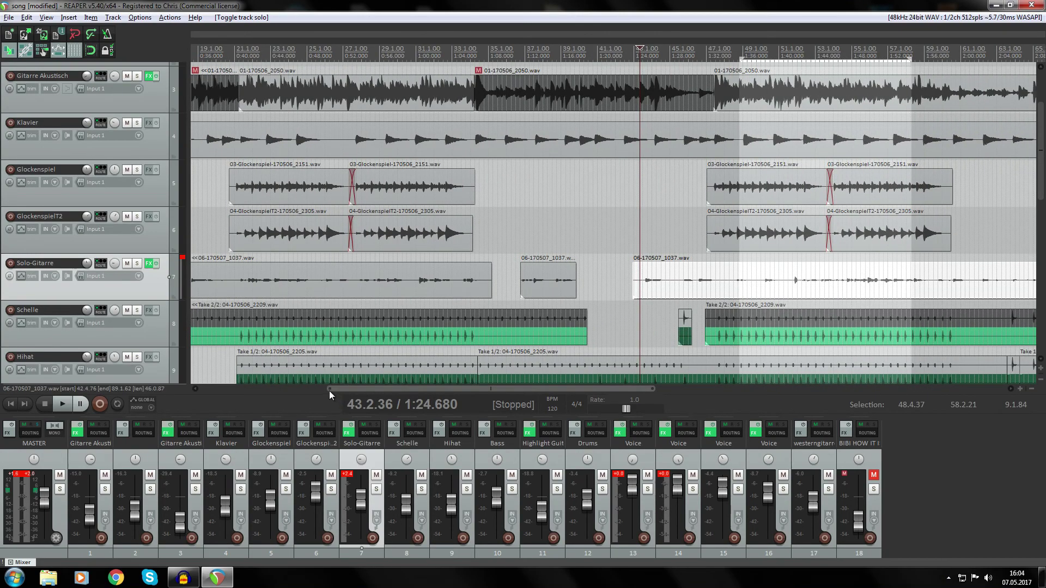
pyautogui.moveTo(329, 388); pyautogui.dragTo(204, 389)
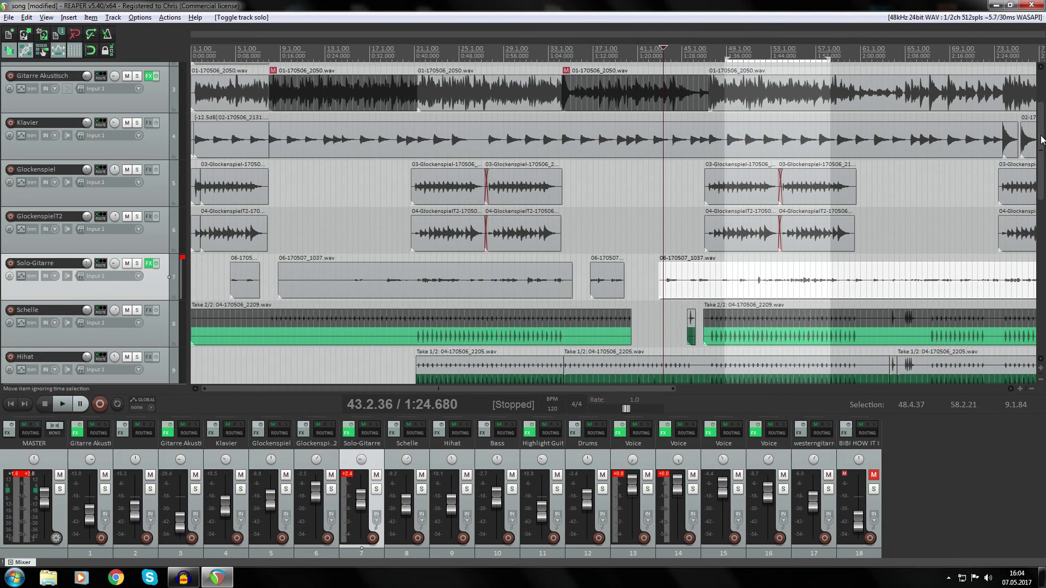
pyautogui.scroll(-3, 1035, 164)
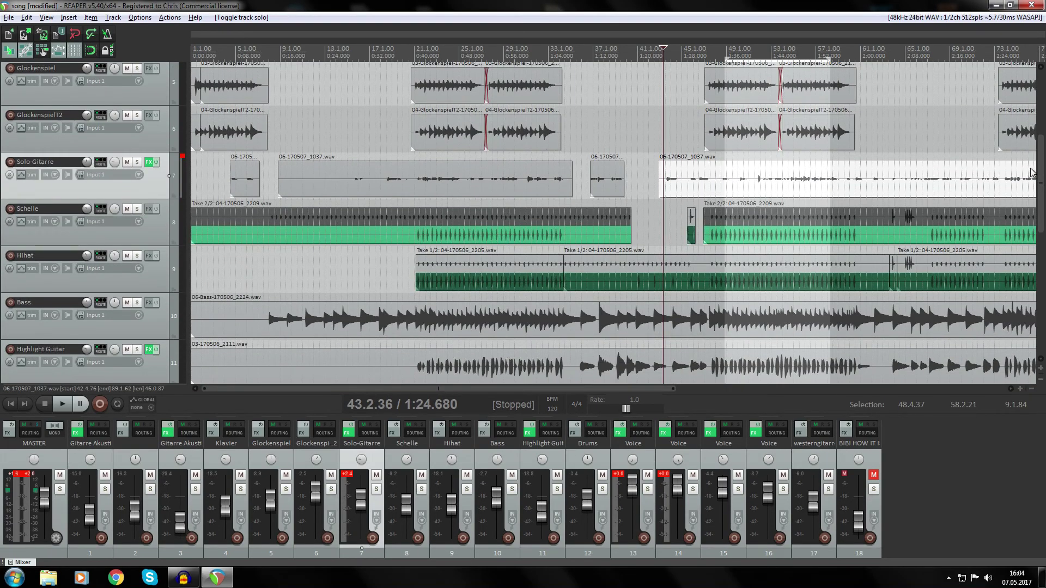
pyautogui.scroll(2, 1031, 173)
pyautogui.scroll(-3, 406, 215)
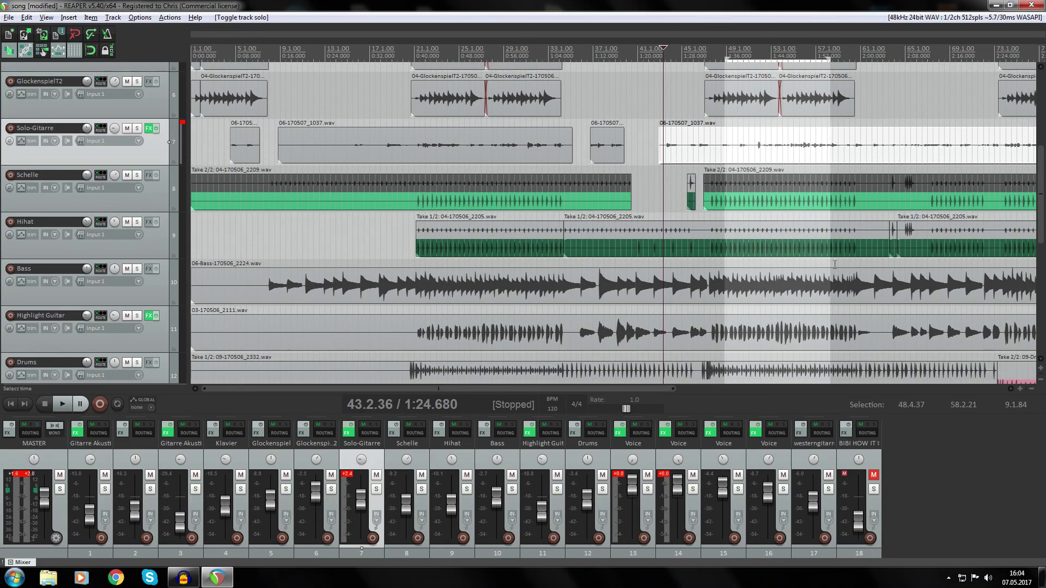
pyautogui.scroll(5, 772, 267)
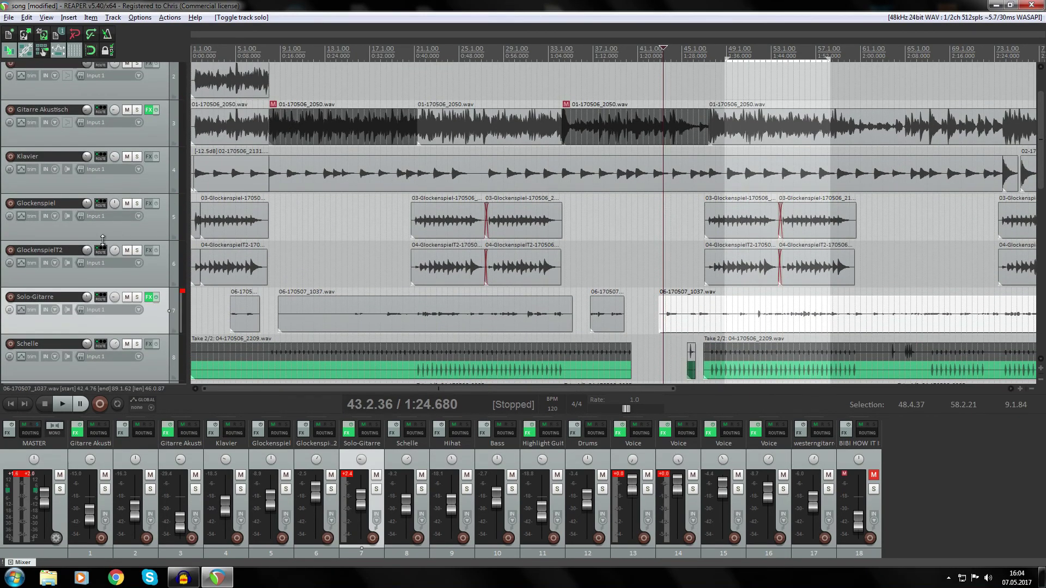
# Look over the tracks from Klavier down to BIBI HOW IT IS across the whole song, selecting the long westerngitarre clip.
pyautogui.moveTo(1040, 172); pyautogui.dragTo(1044, 311)
pyautogui.moveTo(586, 389); pyautogui.dragTo(769, 371)
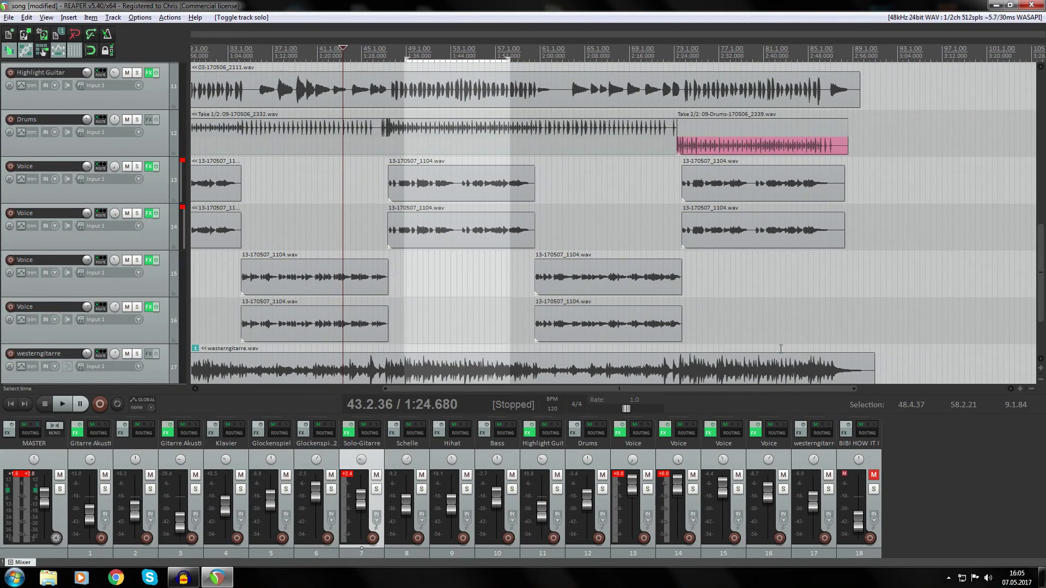
pyautogui.moveTo(1042, 241); pyautogui.dragTo(1042, 264)
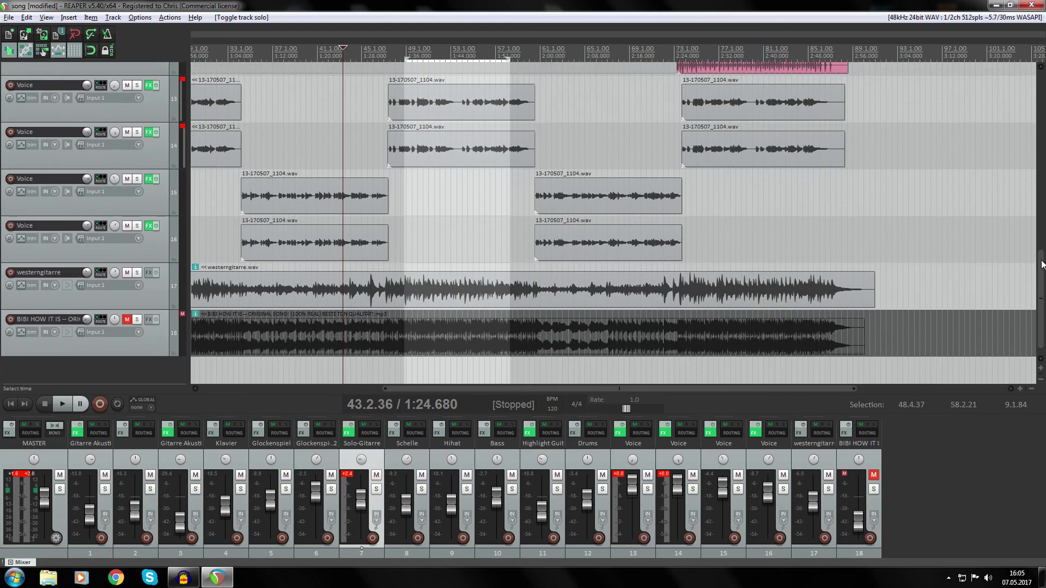
pyautogui.click(458, 289)
pyautogui.moveTo(1042, 265); pyautogui.dragTo(1042, 109)
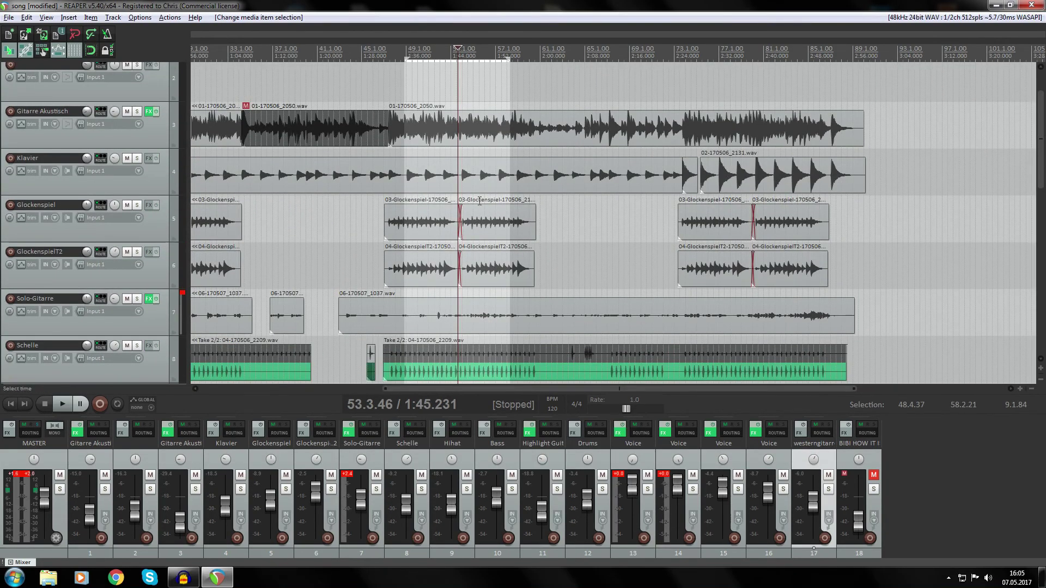
pyautogui.moveTo(1042, 136); pyautogui.dragTo(1024, 269)
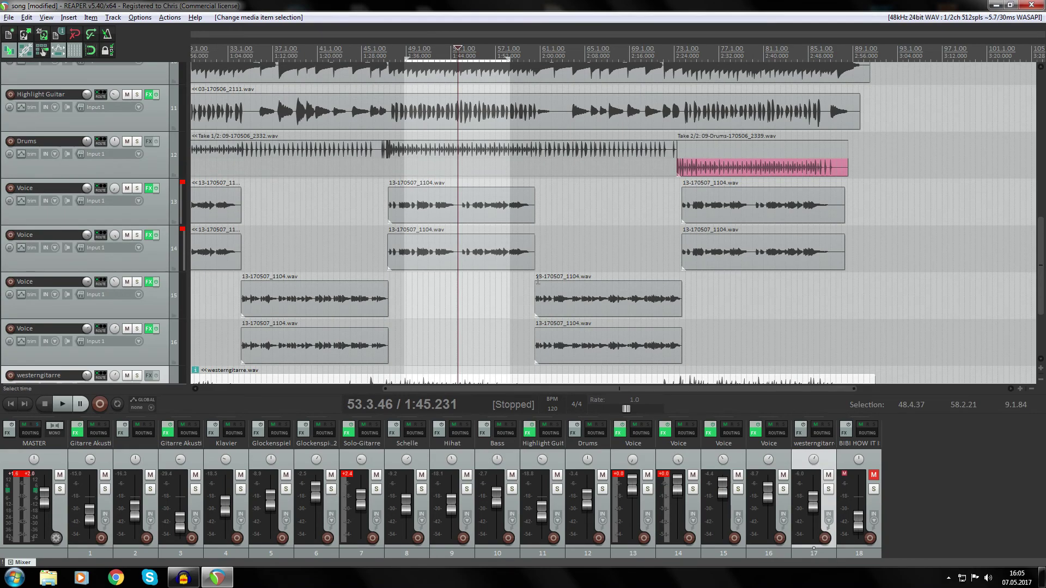
pyautogui.moveTo(541, 390); pyautogui.dragTo(343, 380)
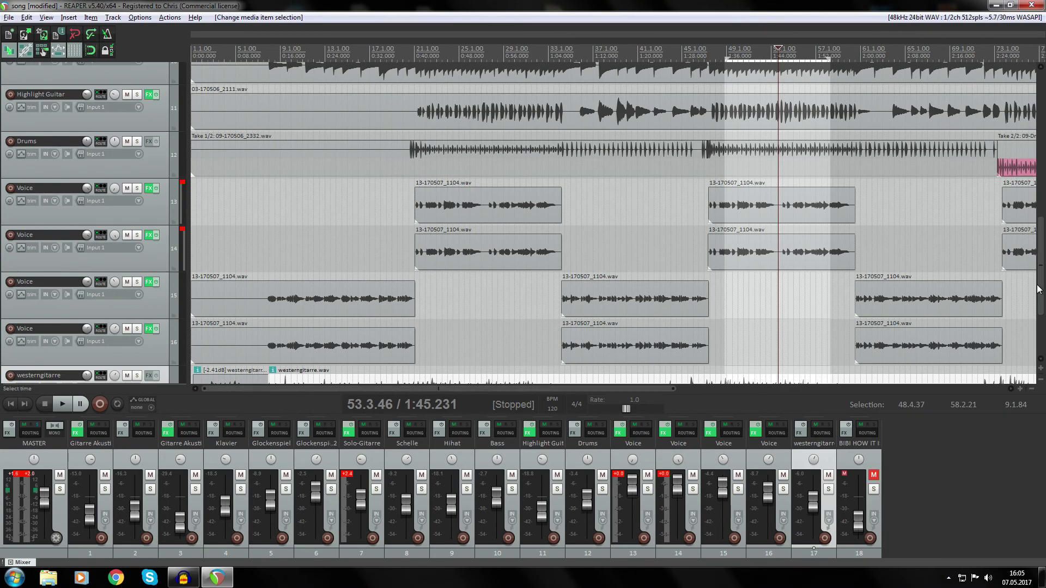
pyautogui.moveTo(1040, 289); pyautogui.dragTo(1041, 222)
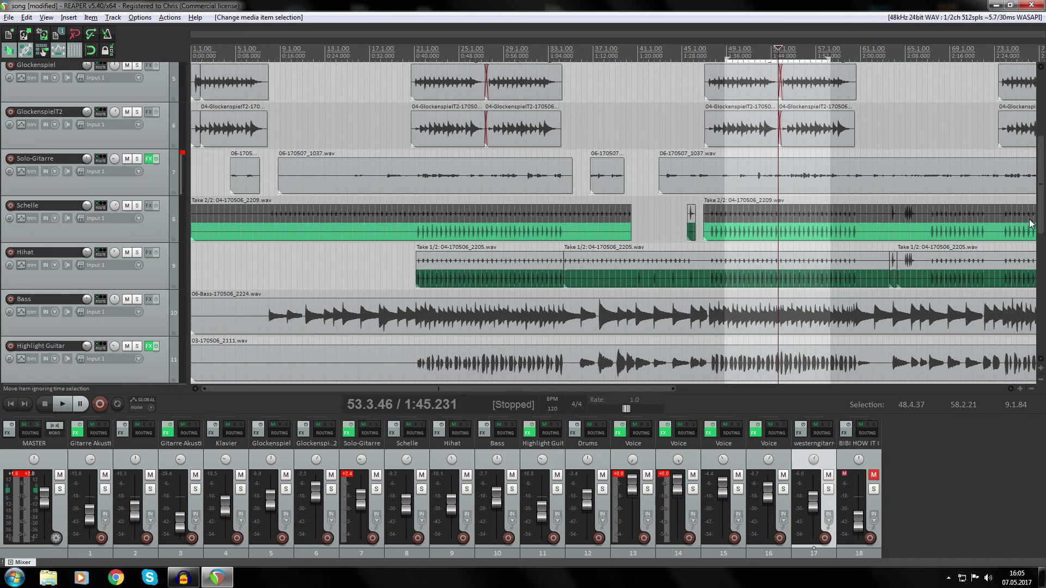
# Play the full mix briefly from bar 63, near the short cuts in the Hihat track, and stop playback.
pyautogui.moveTo(672, 388); pyautogui.dragTo(835, 387)
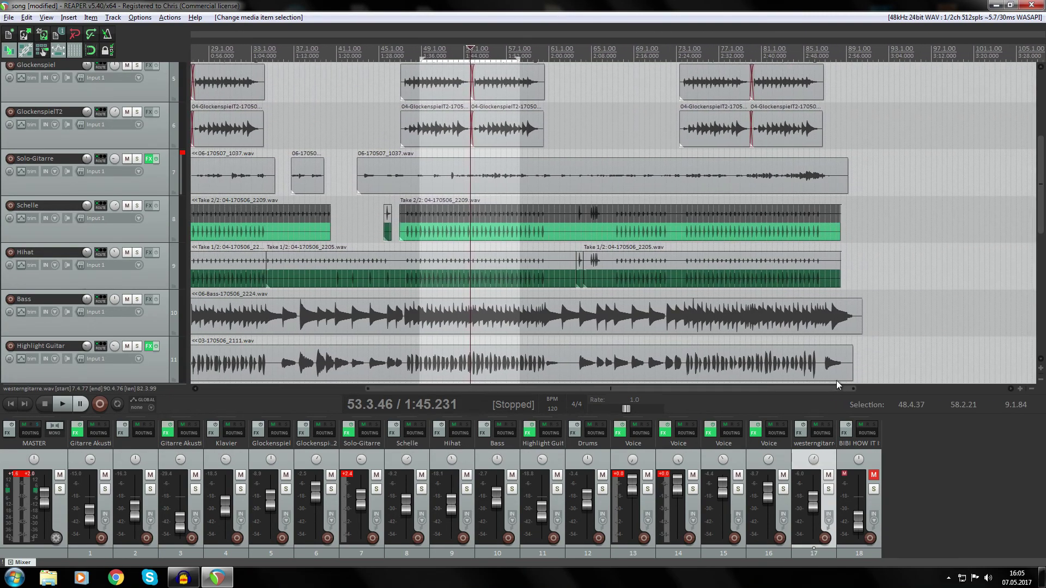
pyautogui.click(574, 55)
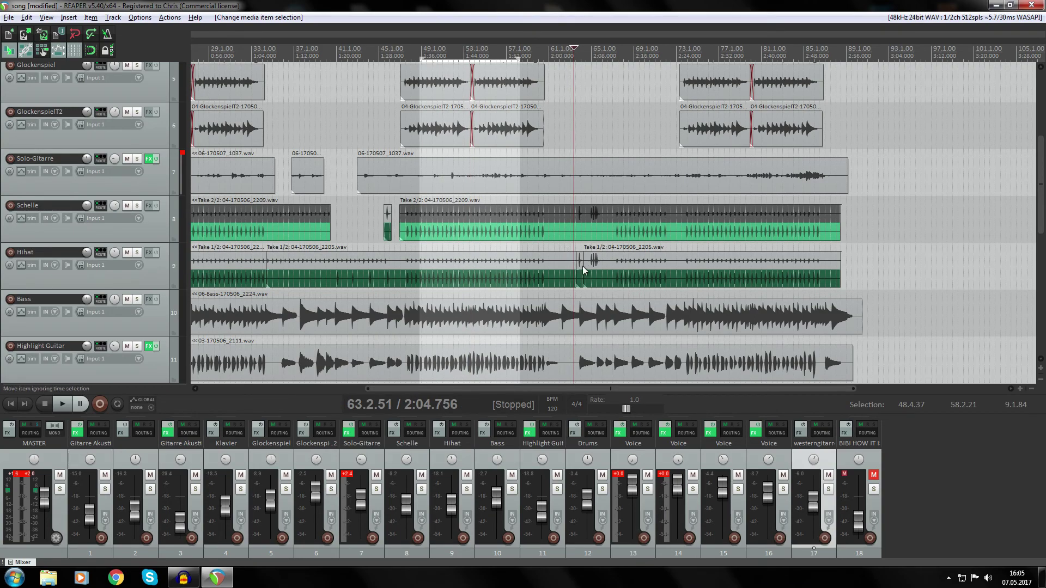
pyautogui.press('space')
pyautogui.press('space')
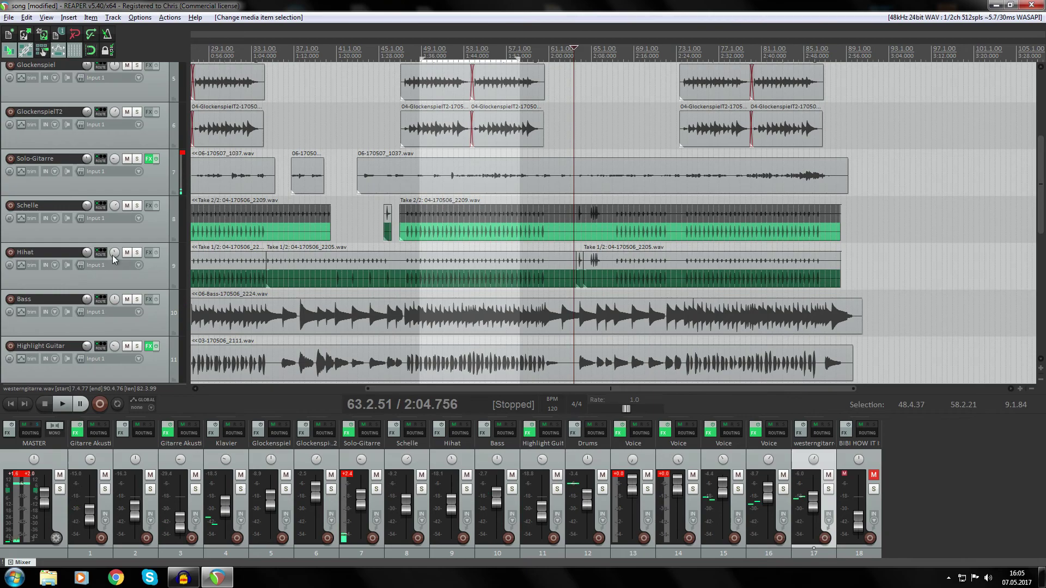
# Solo the Hihat track, listen to it from bar 62, stop playback, and unsolo it.
pyautogui.click(137, 252)
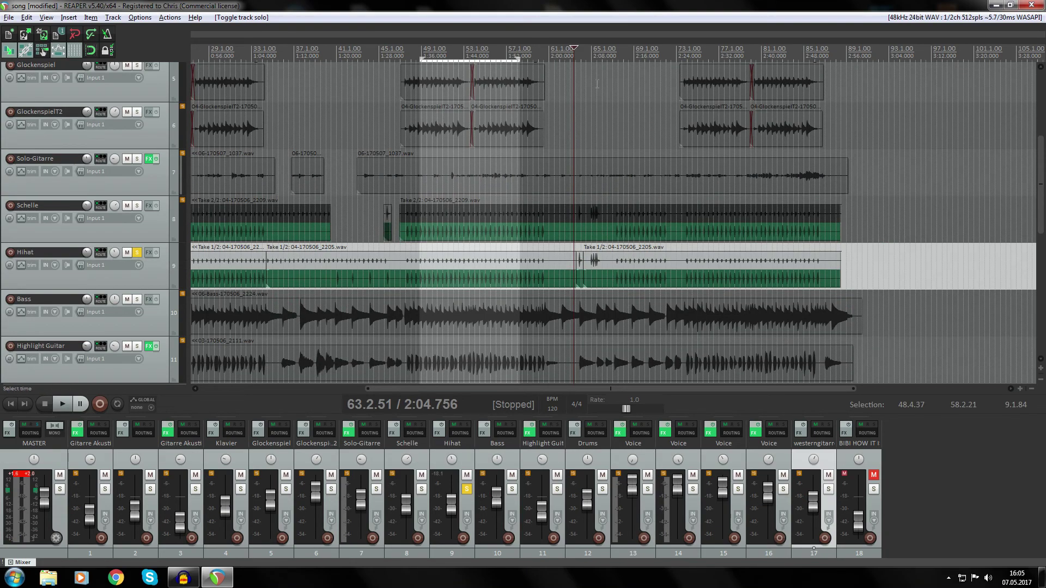
pyautogui.click(566, 52)
pyautogui.press('space')
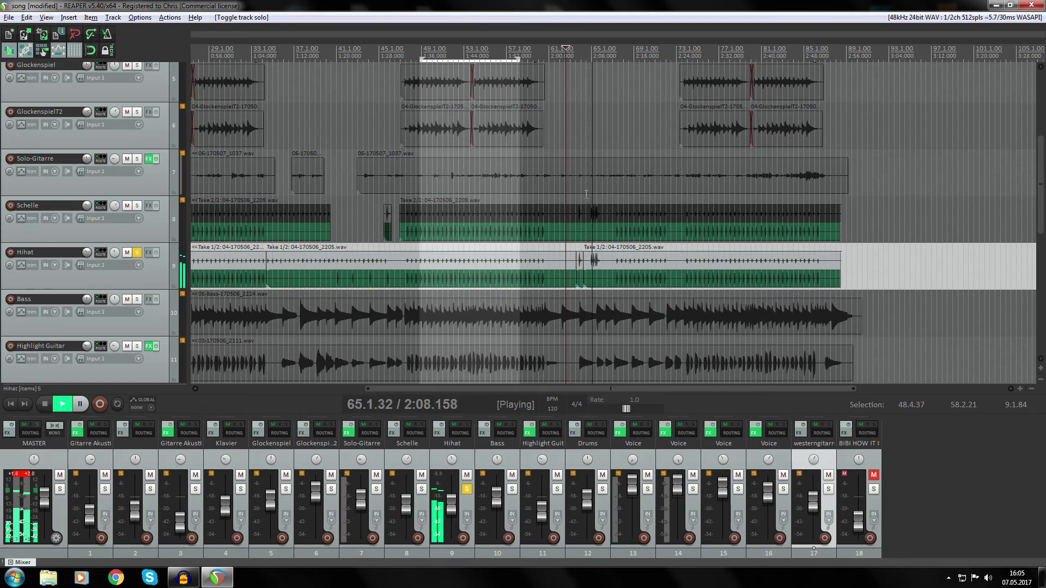
pyautogui.press('space')
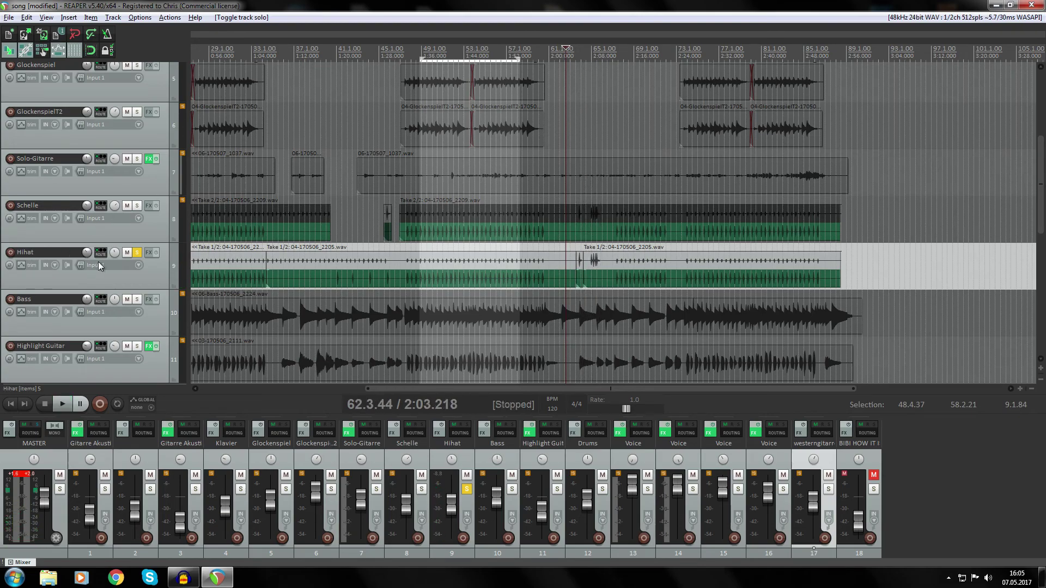
pyautogui.click(136, 252)
# Play the full mix from bar 63 to hear the Hihat passage in context, and stop playback.
pyautogui.click(577, 48)
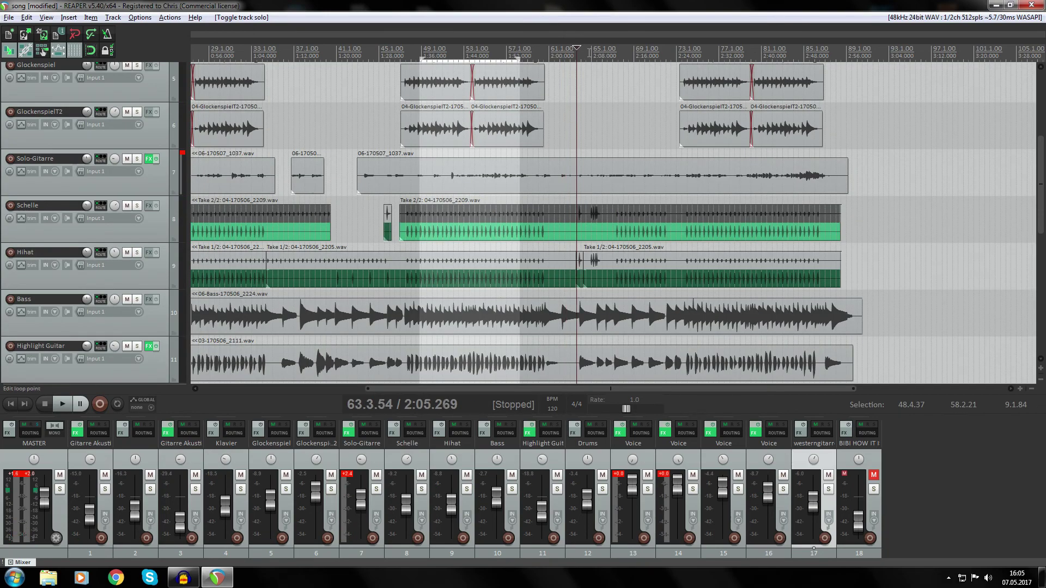
pyautogui.press('space')
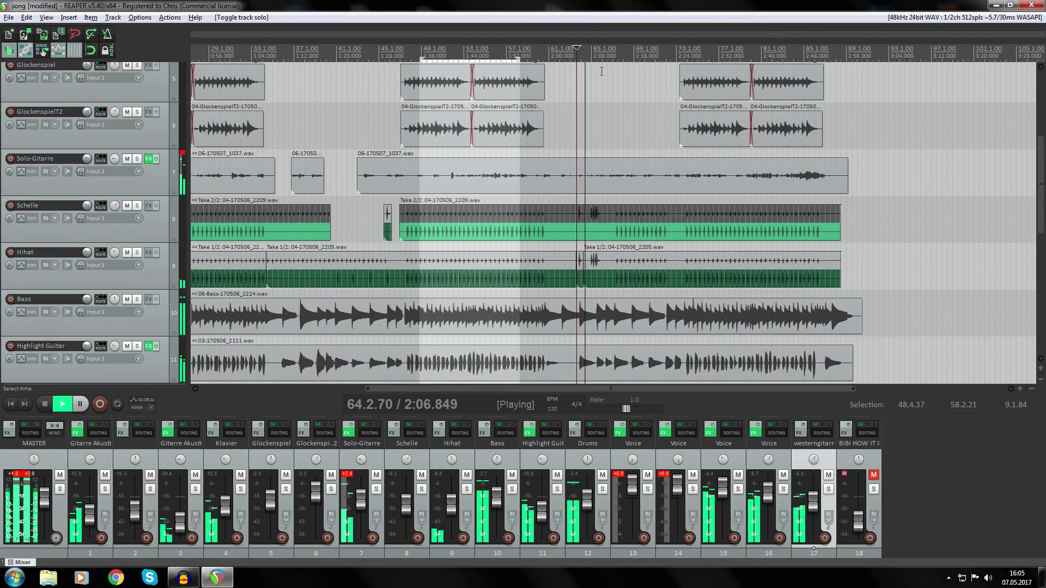
pyautogui.press('space')
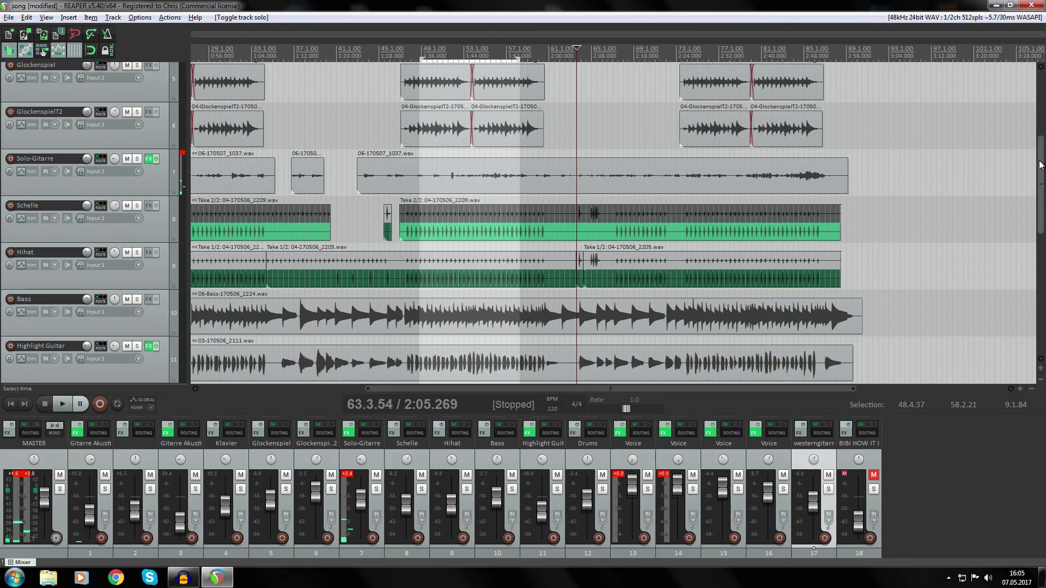
# Play the full mix from bar 58, near the end of the highlighted time selection, and stop playback.
pyautogui.scroll(-5, 542, 163)
pyautogui.click(544, 50)
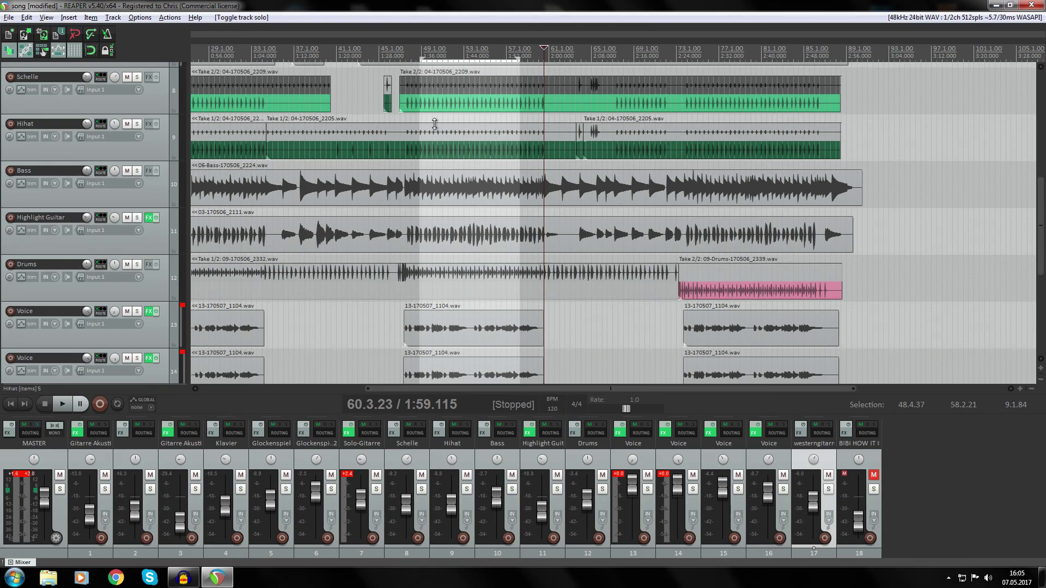
pyautogui.click(517, 48)
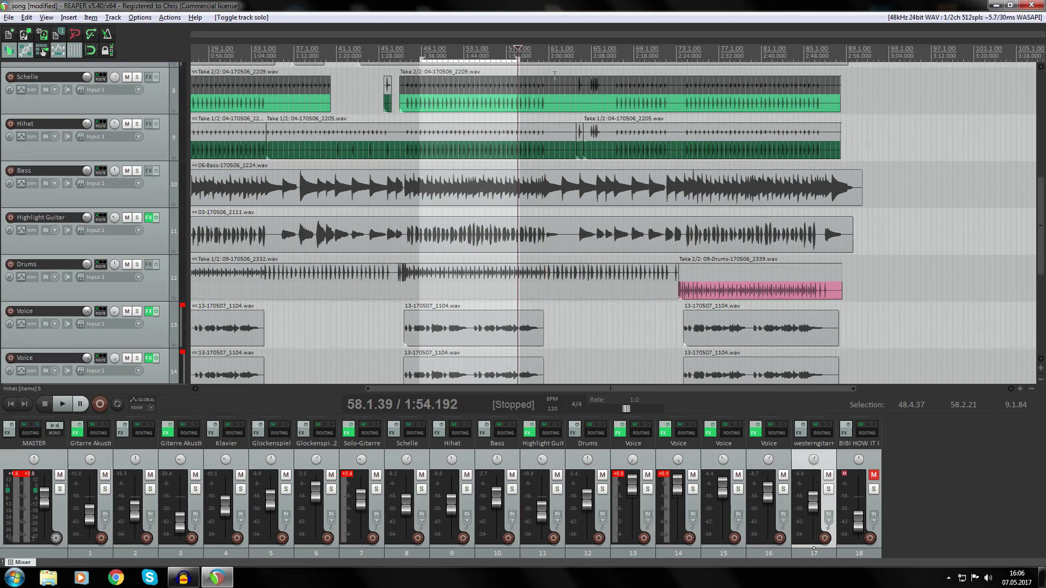
pyautogui.press('space')
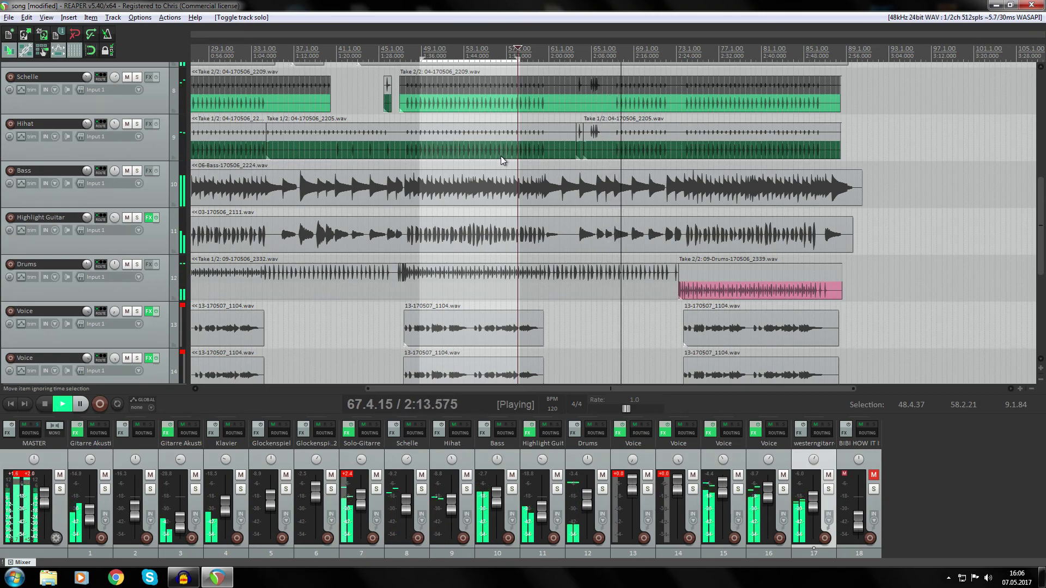
pyautogui.press('space')
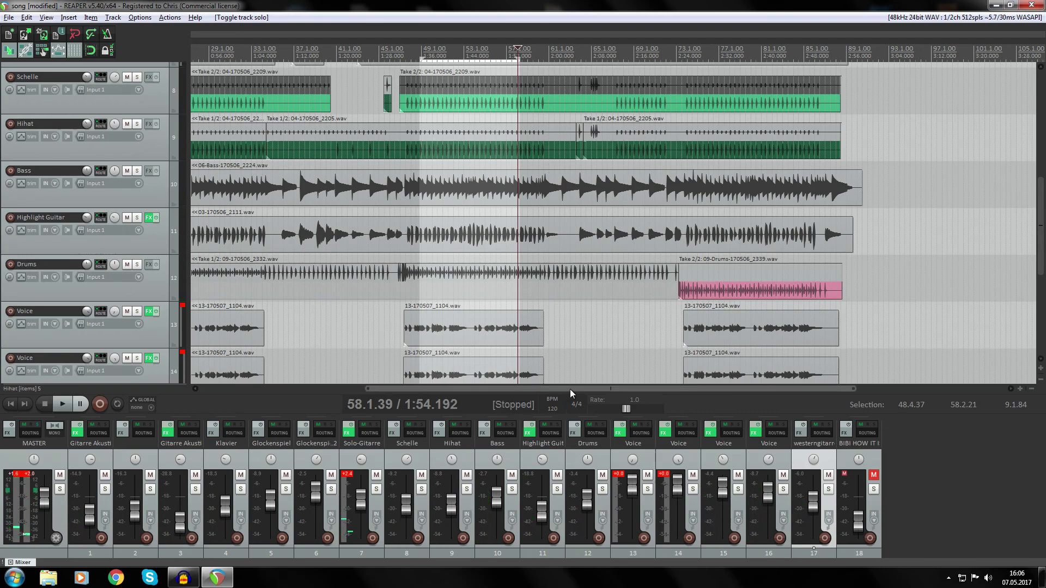
# Play the full mix from just before bar 75, near the start of the last Voice clips, and stop playback.
pyautogui.moveTo(569, 388); pyautogui.dragTo(602, 390)
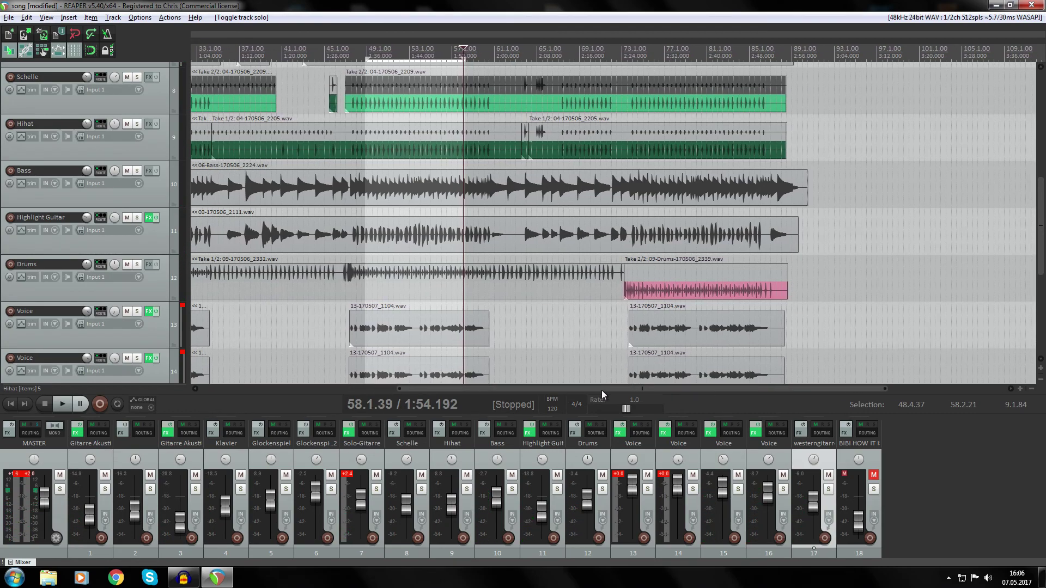
pyautogui.click(642, 47)
pyautogui.press('space')
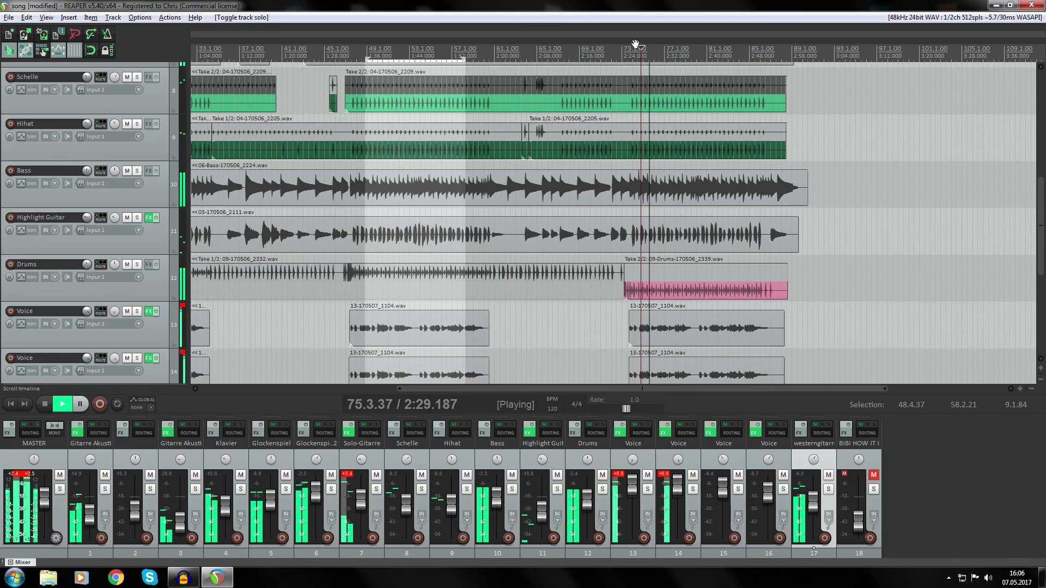
pyautogui.press('space')
# Play the song's ending in the full mix from bar 85 and stop playback.
pyautogui.click(755, 46)
pyautogui.press('space')
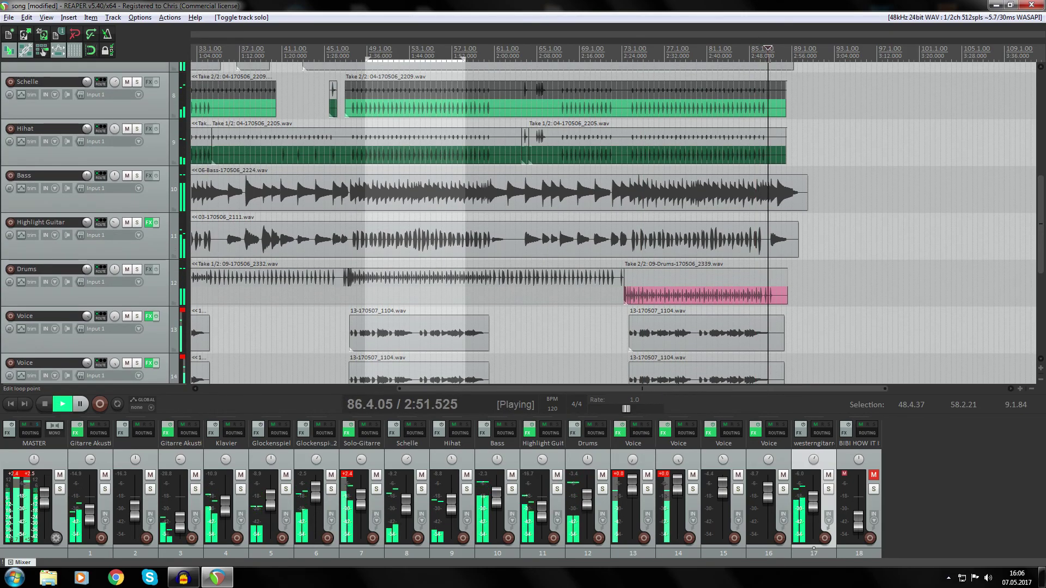
pyautogui.press('space')
pyautogui.press('space')
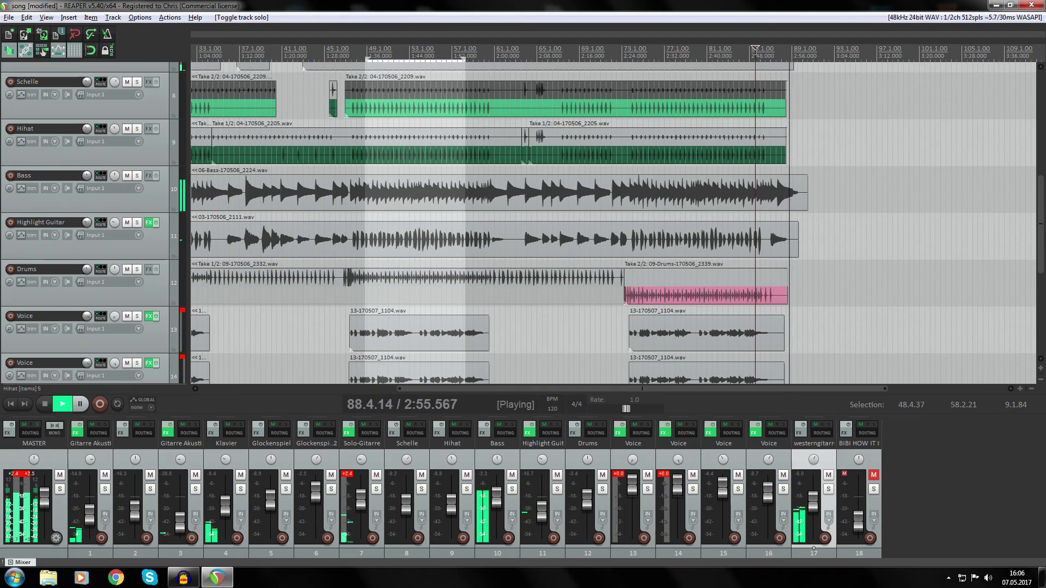
pyautogui.press('space')
# Look over all tracks down to BIBI HOW IT IS and fit the full arrangement from bar 1 into the visible time range.
pyautogui.scroll(5, 1017, 104)
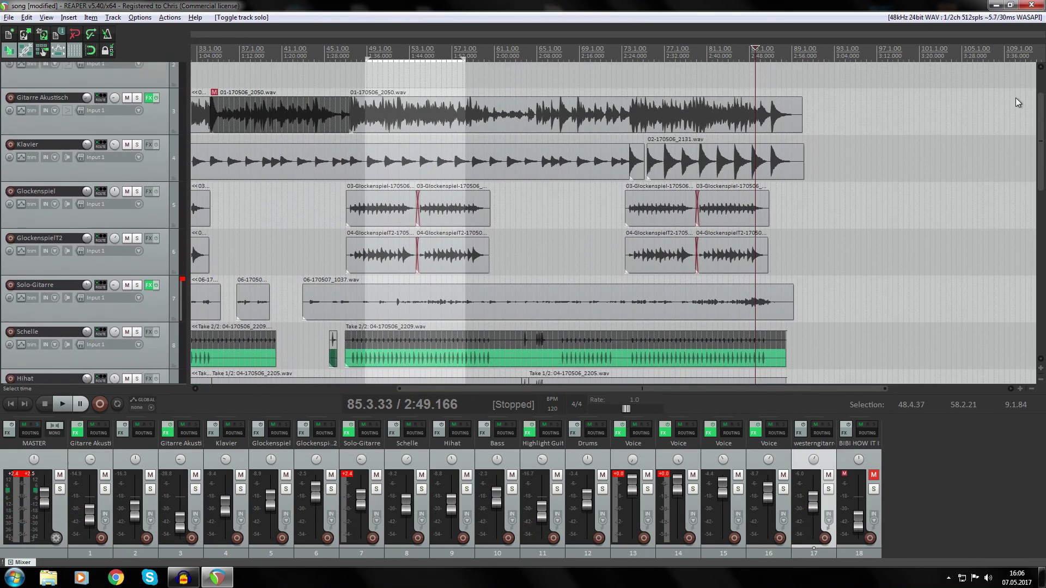
pyautogui.scroll(1, 1017, 104)
pyautogui.scroll(-10, 1017, 274)
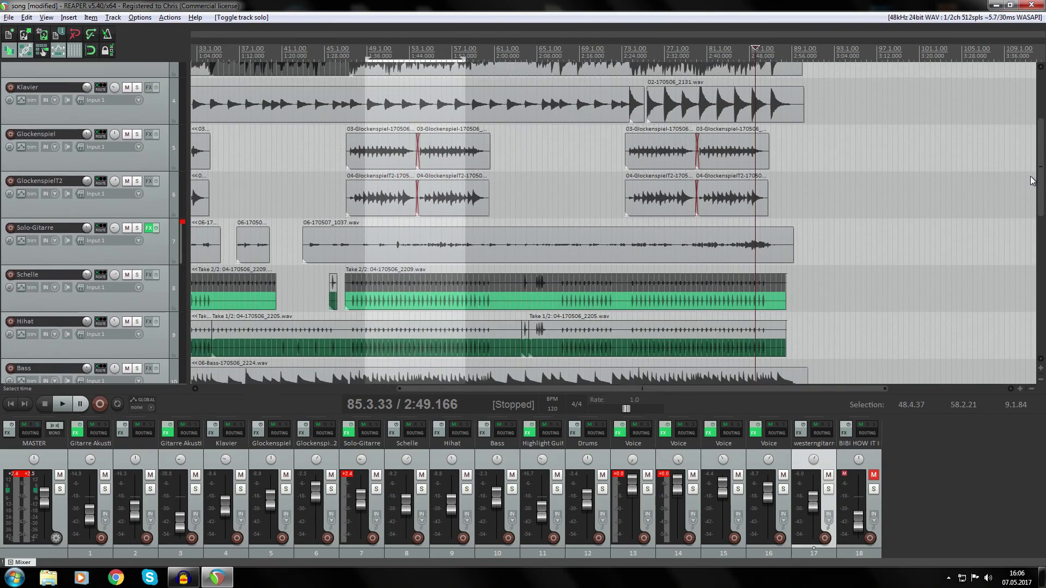
pyautogui.scroll(-1, 1020, 306)
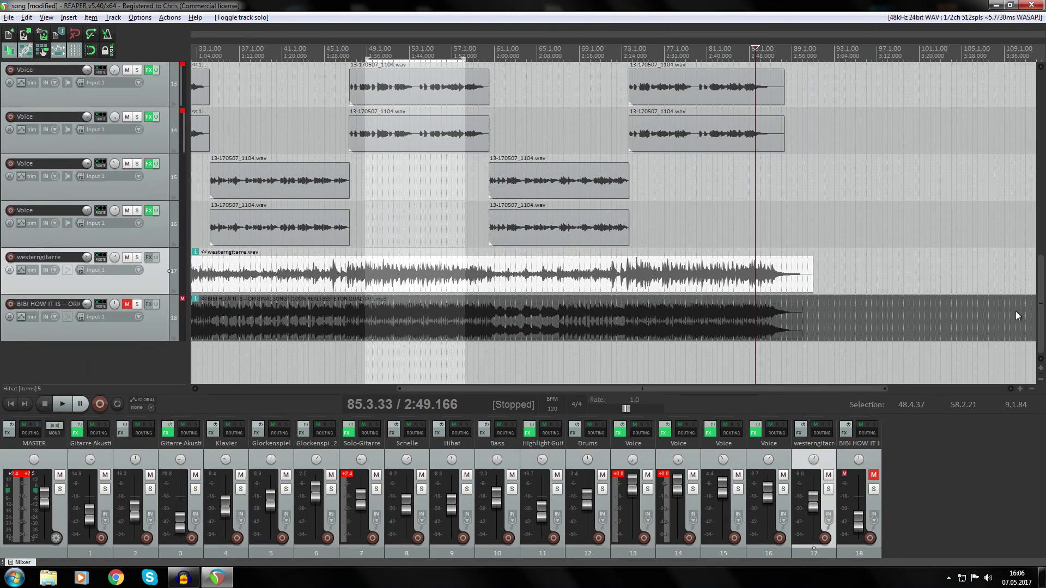
pyautogui.scroll(10, 1015, 311)
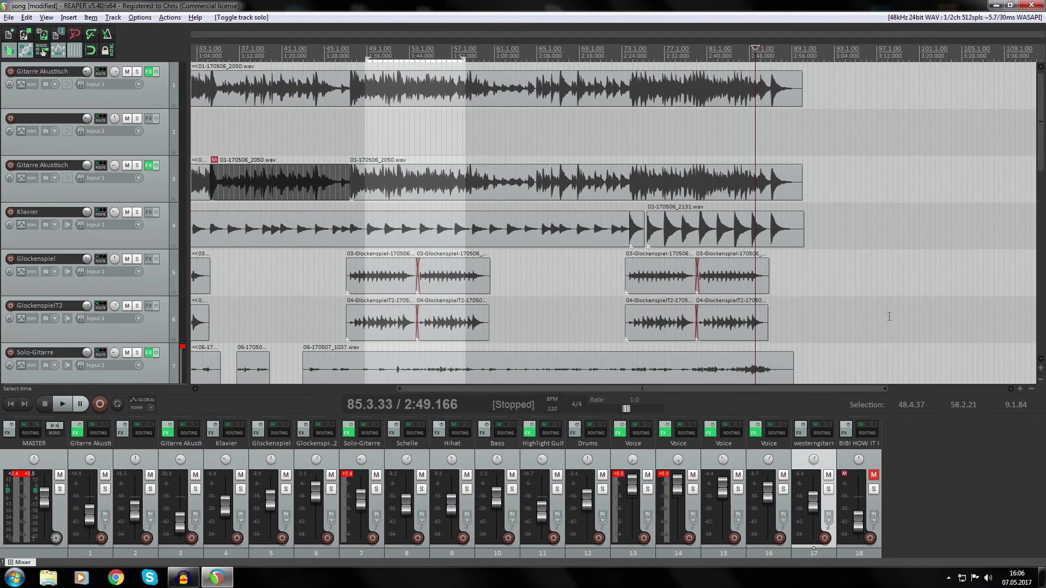
pyautogui.moveTo(864, 388); pyautogui.dragTo(665, 398)
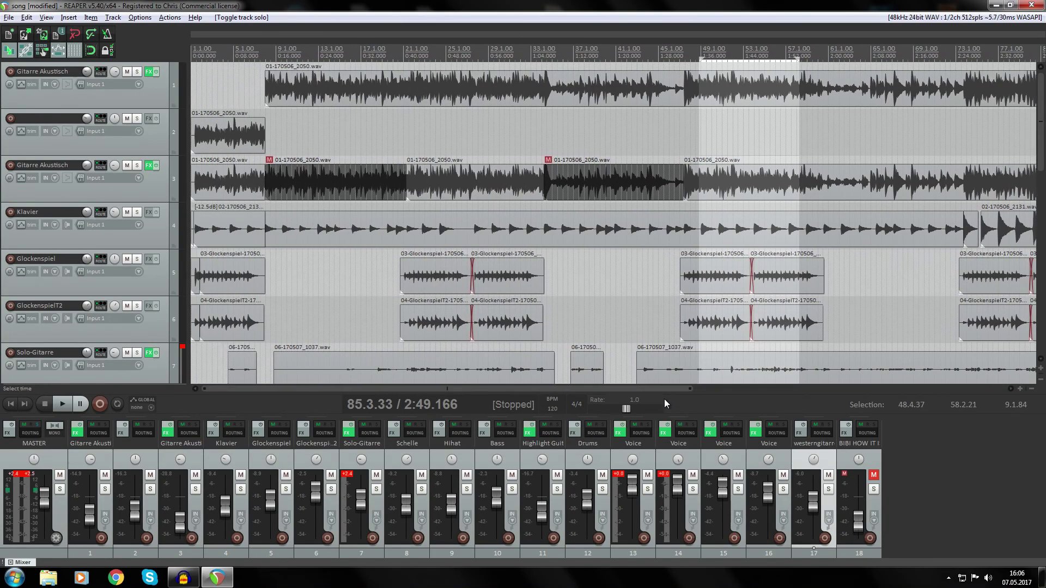
pyautogui.scroll(-4, 791, 93)
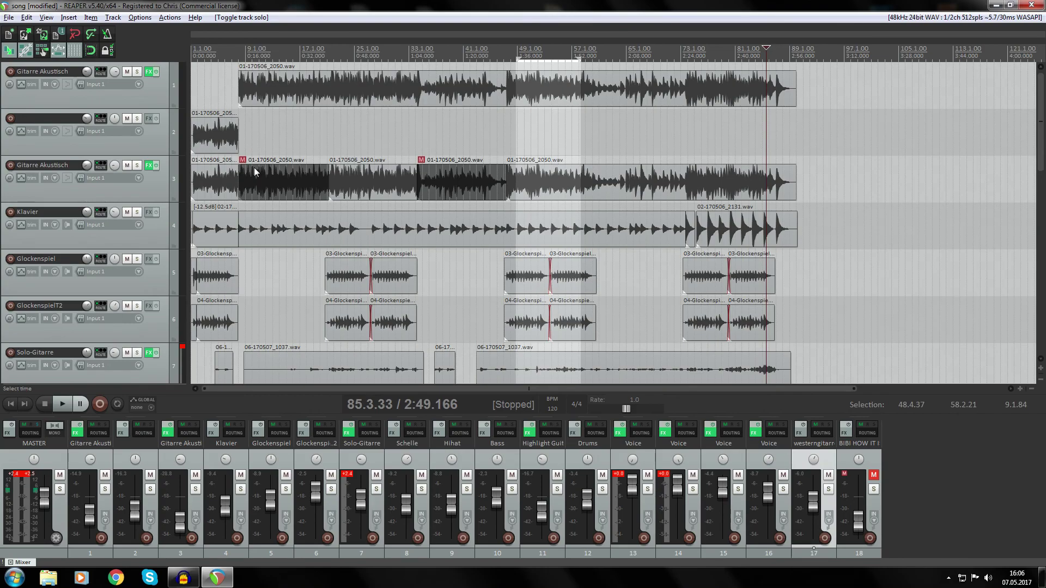
pyautogui.moveTo(853, 388); pyautogui.dragTo(763, 392)
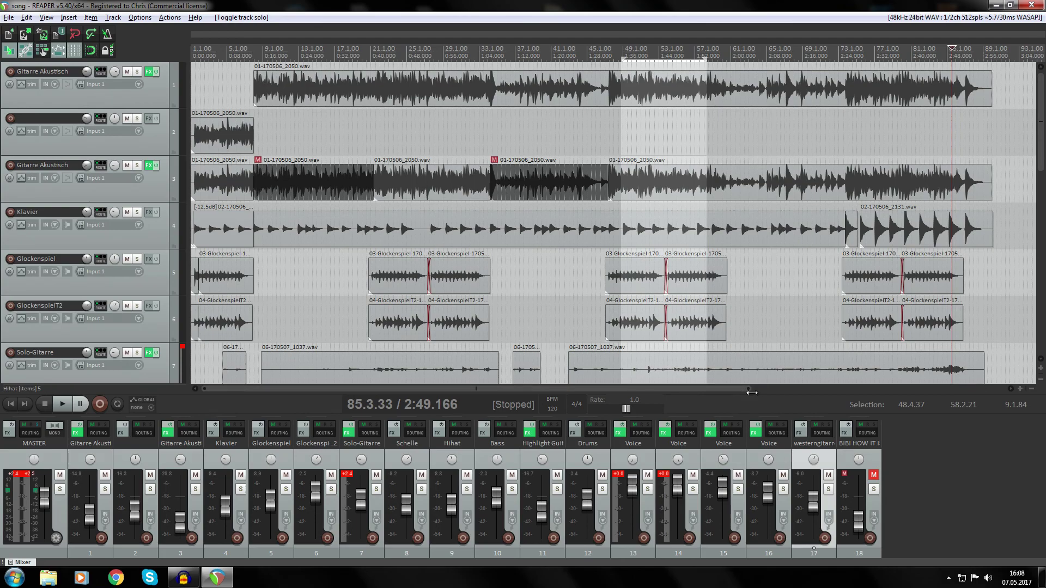
pyautogui.moveTo(751, 392); pyautogui.dragTo(753, 391)
pyautogui.moveTo(567, 387); pyautogui.dragTo(539, 385)
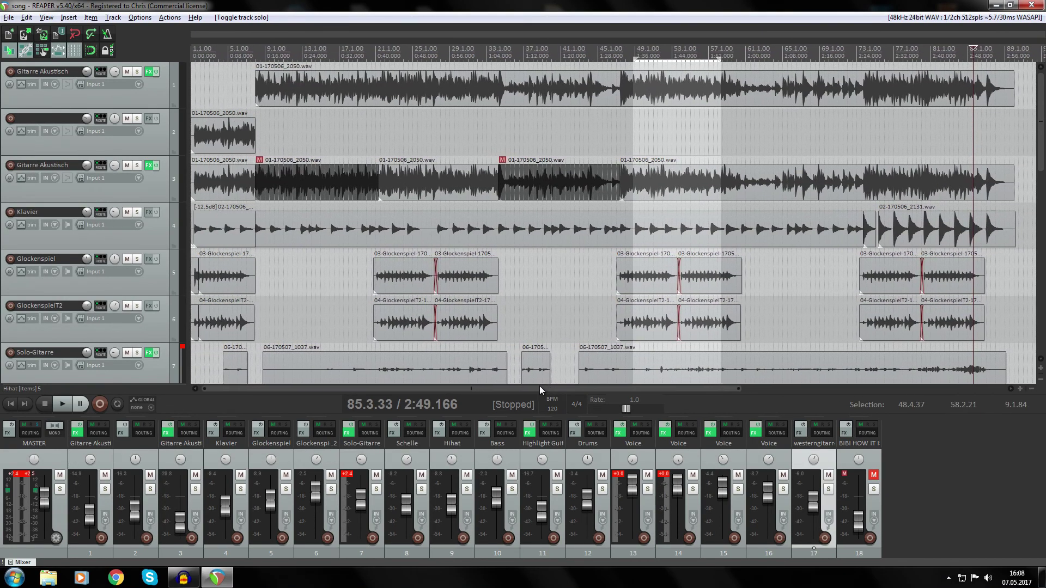
# Select the Gitarre Akustisch clip on track 1 and the long westerngitarre clip on track 17 while comparing the guitar tracks.
pyautogui.click(287, 105)
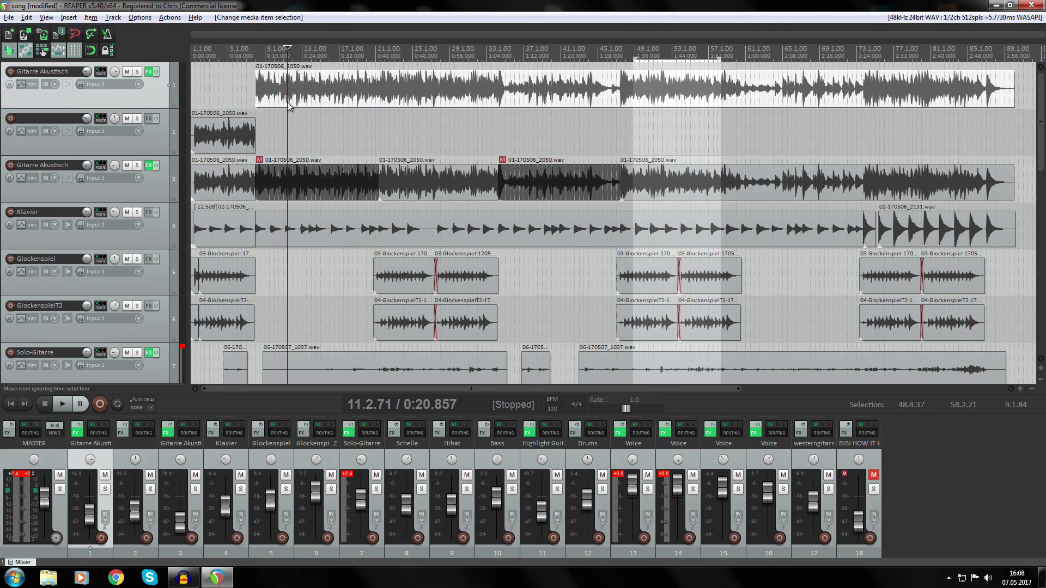
pyautogui.scroll(-10, 1015, 317)
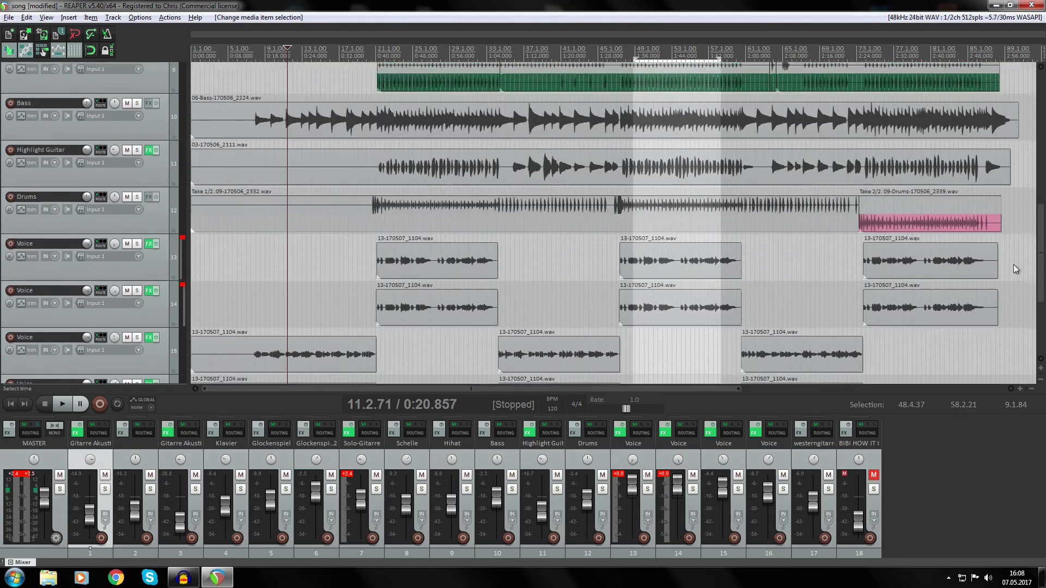
pyautogui.scroll(-1, 1014, 316)
pyautogui.click(394, 271)
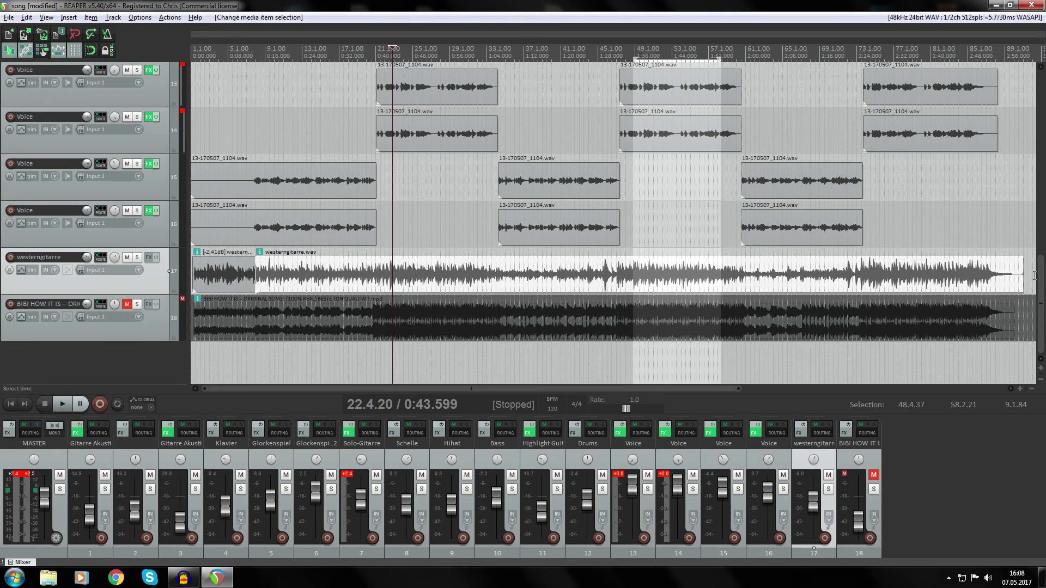
pyautogui.moveTo(1040, 294); pyautogui.dragTo(1034, 271)
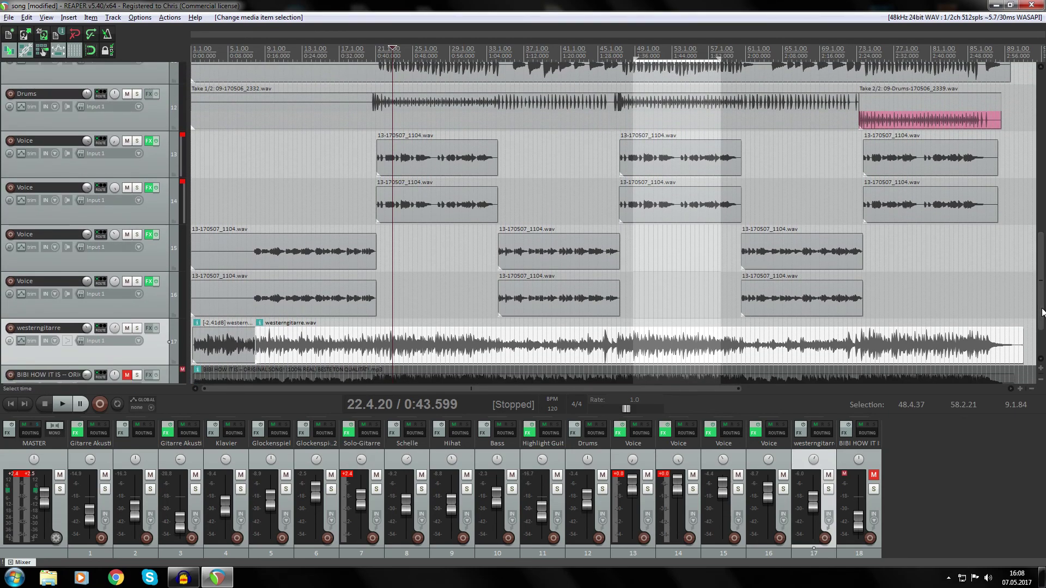
# Select the Glockenspiel, GlockenspielT2, unnamed second and Solo-Gitarre tracks in turn while going through the instruments.
pyautogui.scroll(5, 1036, 226)
pyautogui.scroll(3, 1036, 226)
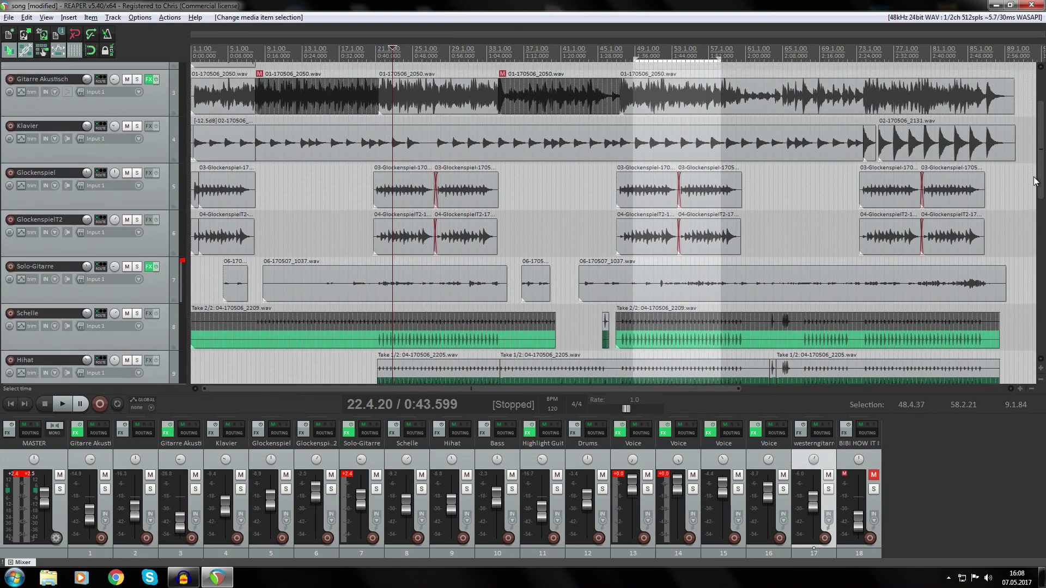
pyautogui.click(154, 206)
pyautogui.click(152, 225)
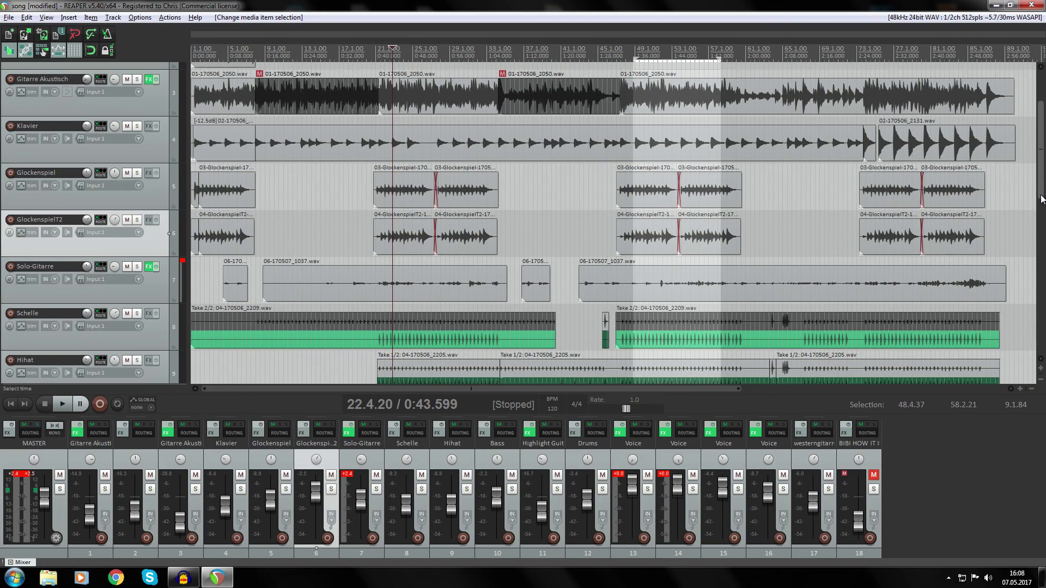
pyautogui.scroll(2, 1035, 144)
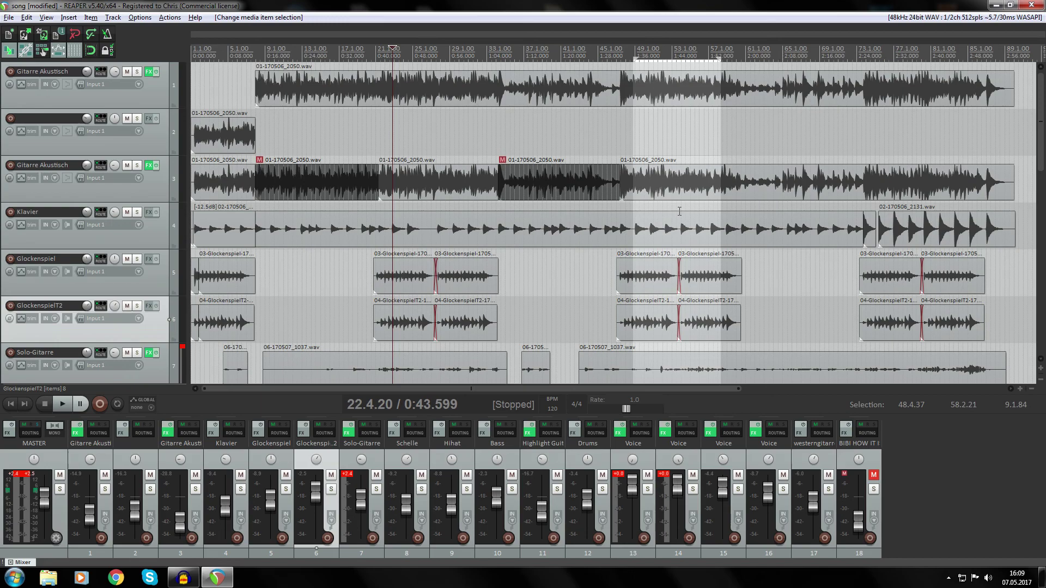
pyautogui.click(135, 106)
pyautogui.click(151, 141)
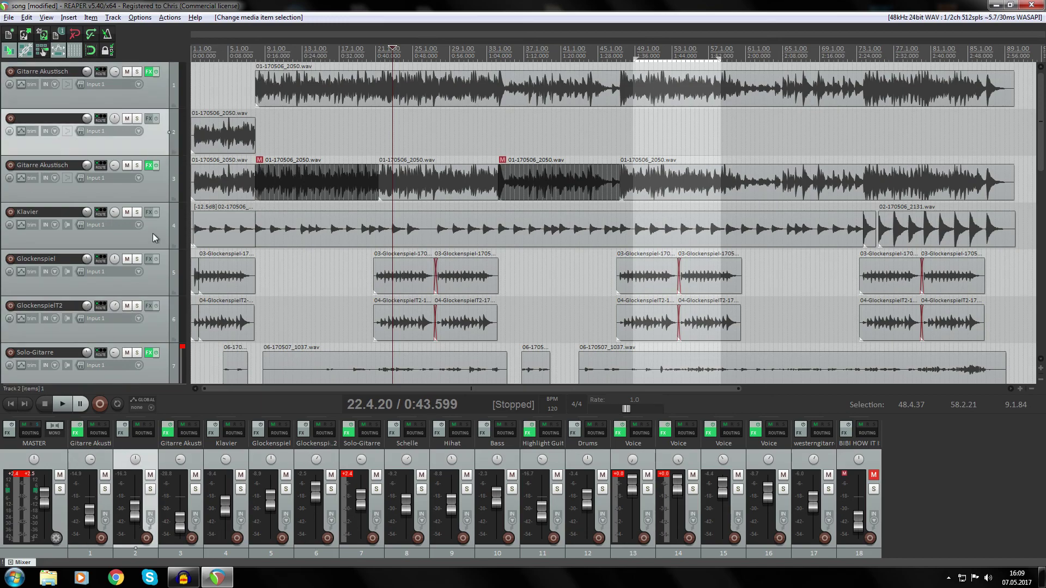
pyautogui.click(156, 365)
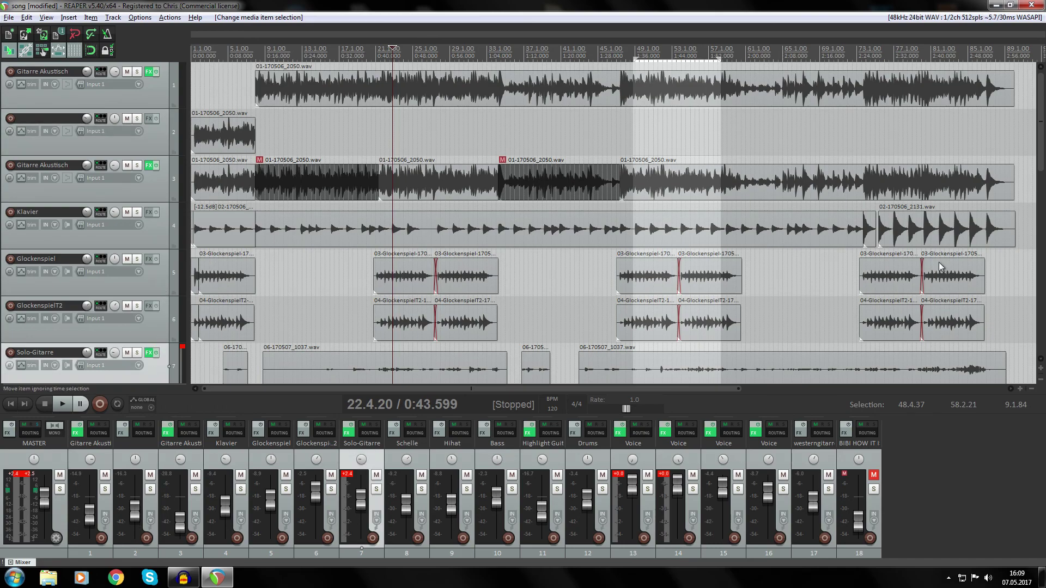
# Look over the tracks from Solo-Gitarre to Highlight Guitar and place the edit cursor at the start of bar 47.
pyautogui.moveTo(1040, 137); pyautogui.dragTo(1041, 191)
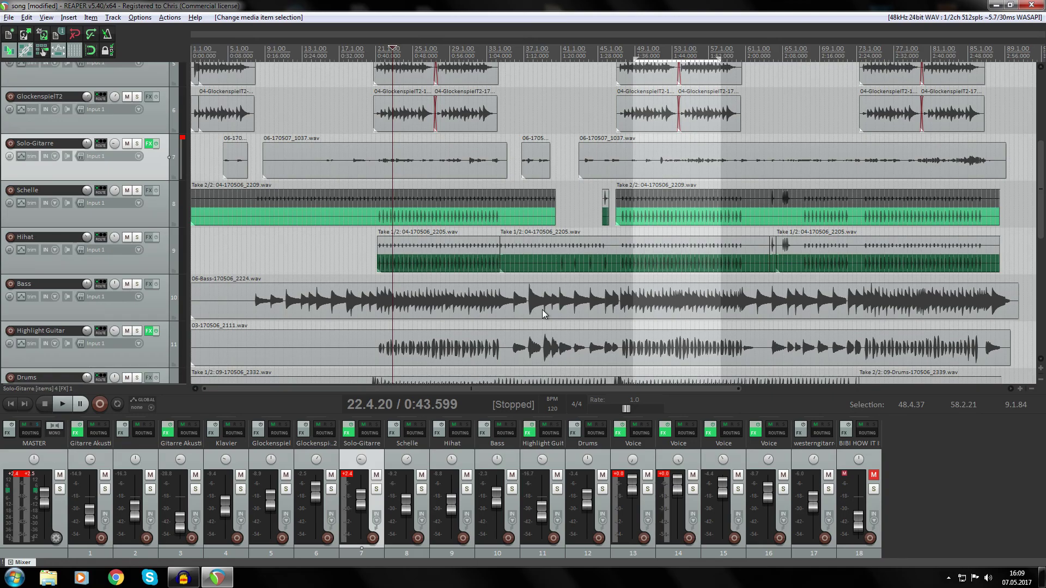
pyautogui.moveTo(1041, 229); pyautogui.dragTo(1044, 178)
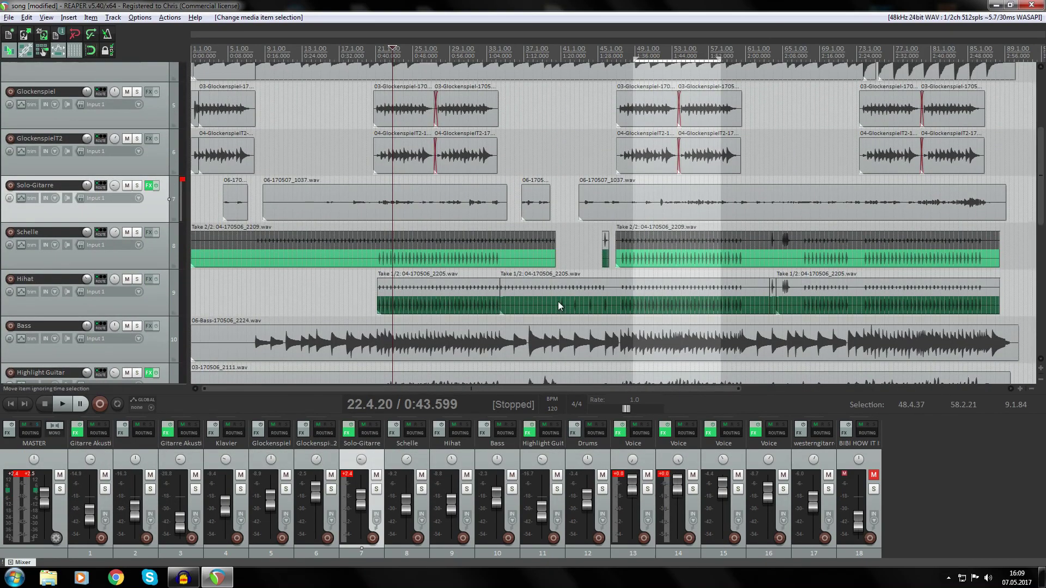
pyautogui.moveTo(1039, 160); pyautogui.dragTo(1039, 100)
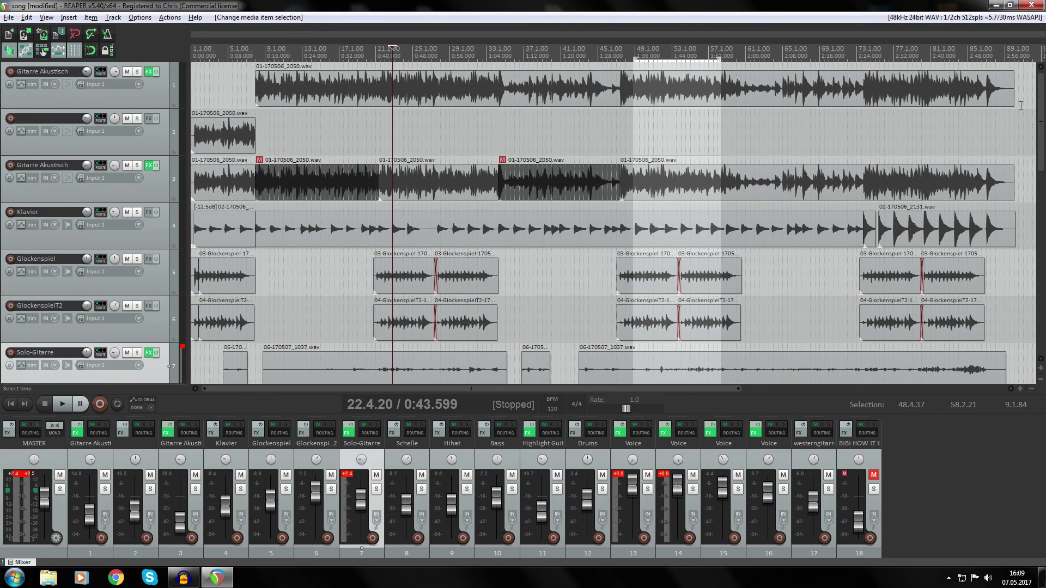
pyautogui.click(625, 52)
pyautogui.click(619, 49)
pyautogui.click(617, 49)
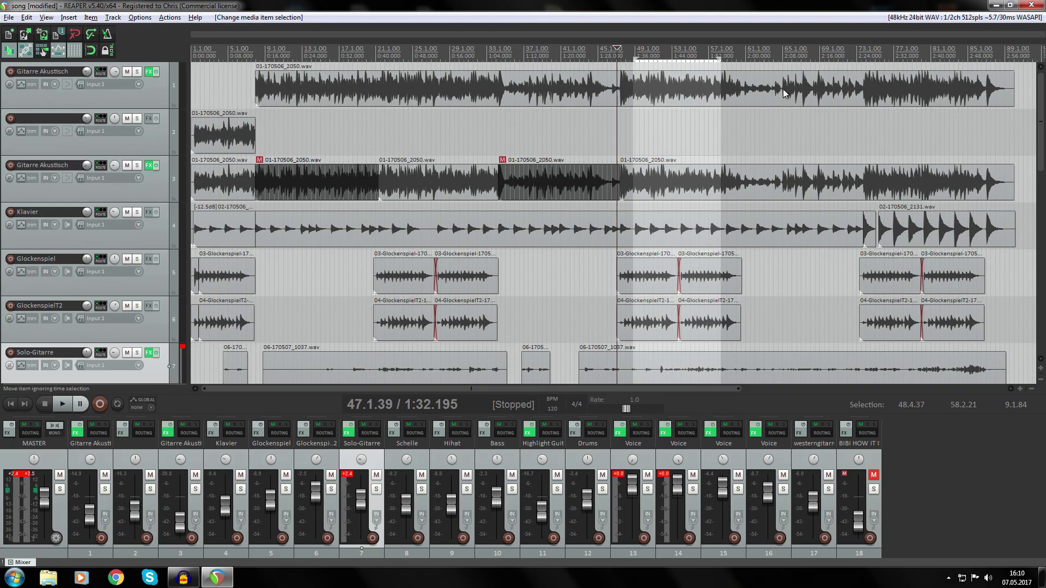
# Select the BIBI HOW IT IS clip on track 18, placing the edit cursor at bar 42.
pyautogui.scroll(-5, 965, 253)
pyautogui.scroll(-3, 965, 252)
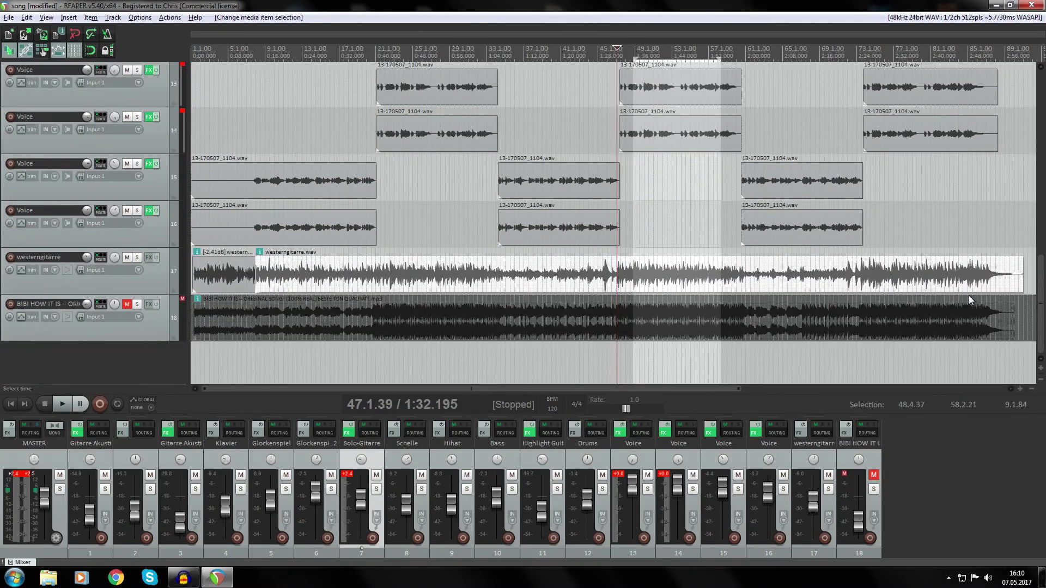
pyautogui.click(571, 306)
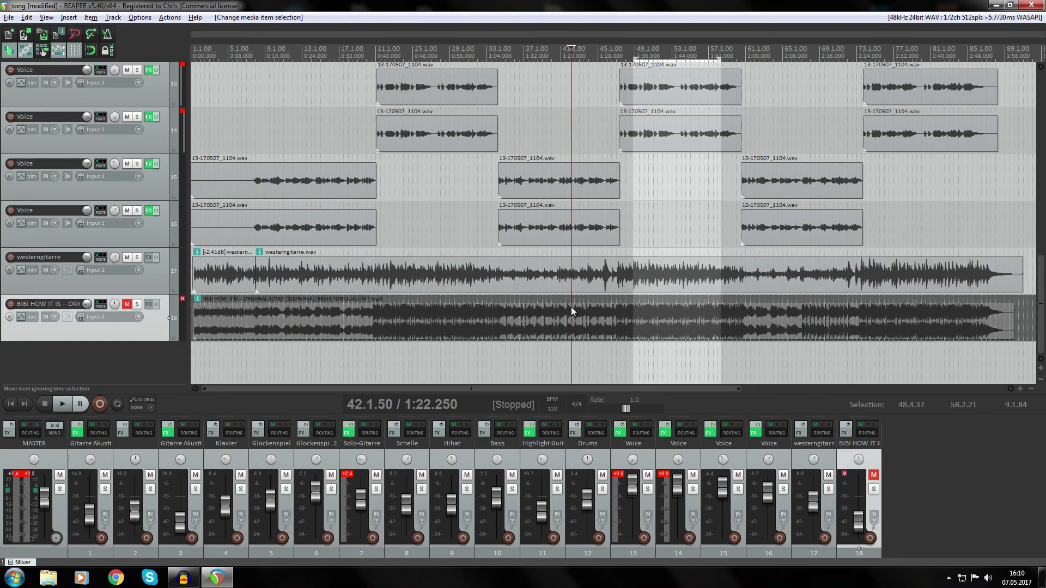
pyautogui.moveTo(526, 387)
pyautogui.mouseDown()
pyautogui.moveTo(644, 383)
pyautogui.moveTo(514, 387)
pyautogui.mouseUp()
# Review the tracks, place the edit cursor near the end of bar 44 and enlarge the timeline to show bars 1 to about 33.
pyautogui.moveTo(1041, 293); pyautogui.dragTo(1041, 112)
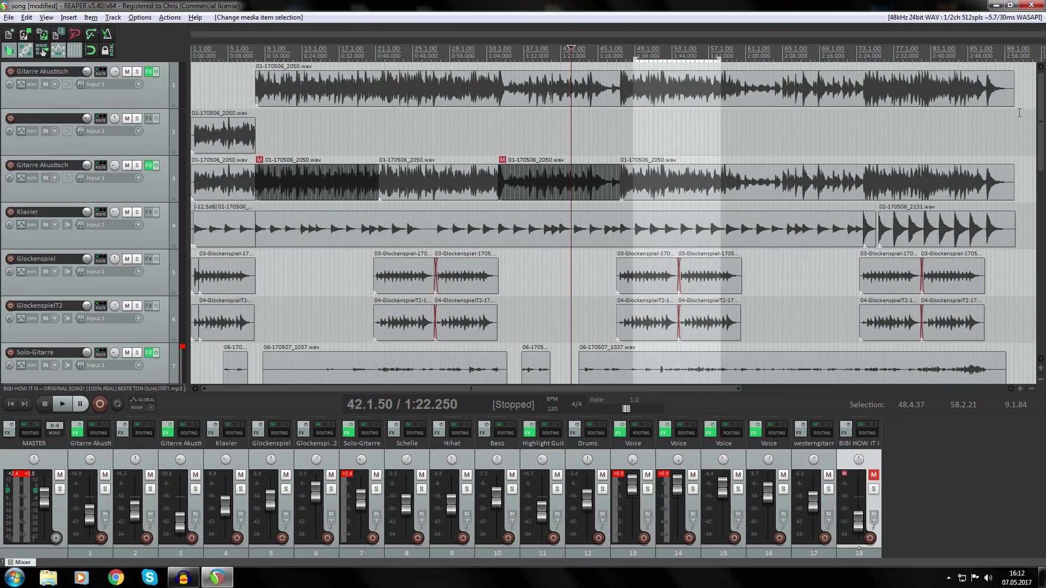
pyautogui.scroll(-6, 1011, 204)
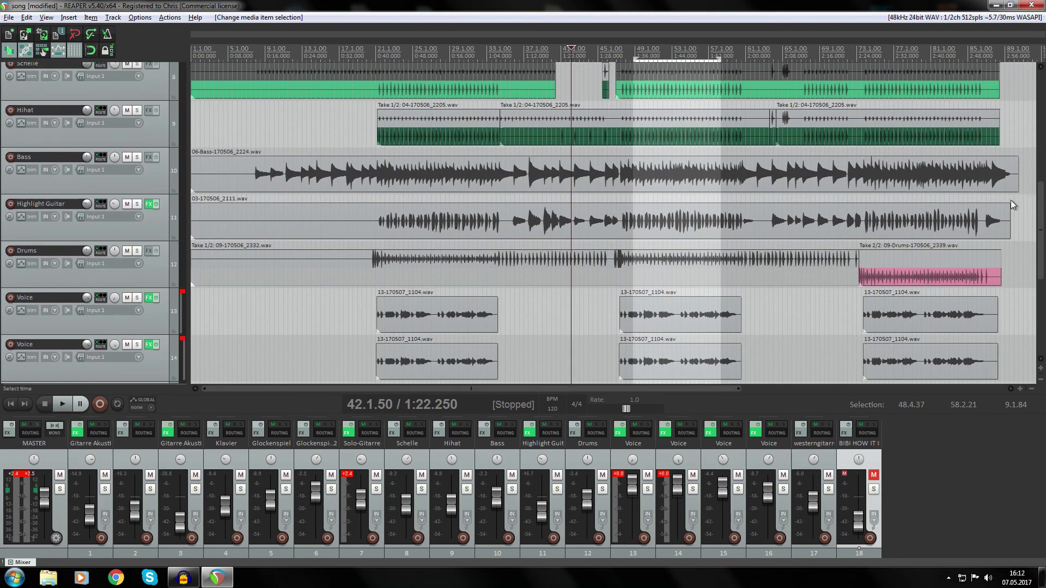
pyautogui.scroll(-4, 1011, 204)
pyautogui.scroll(10, 1005, 260)
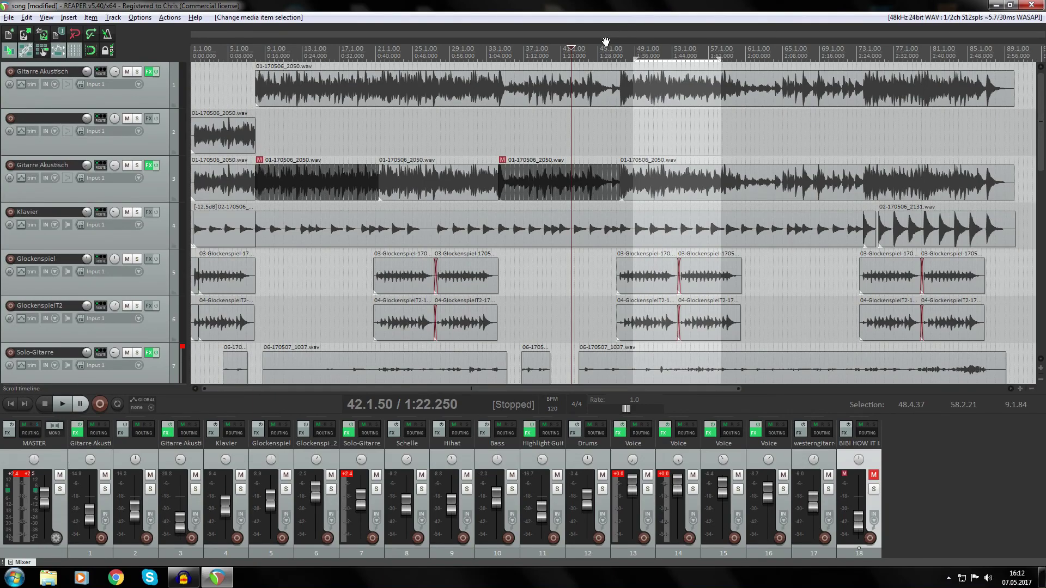
pyautogui.click(598, 53)
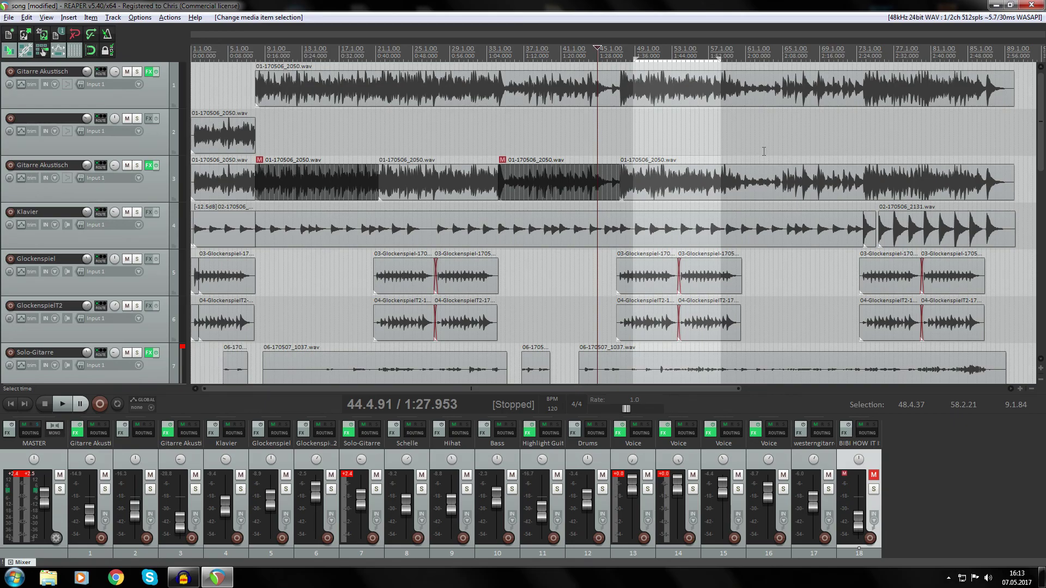
pyautogui.moveTo(738, 388); pyautogui.dragTo(443, 389)
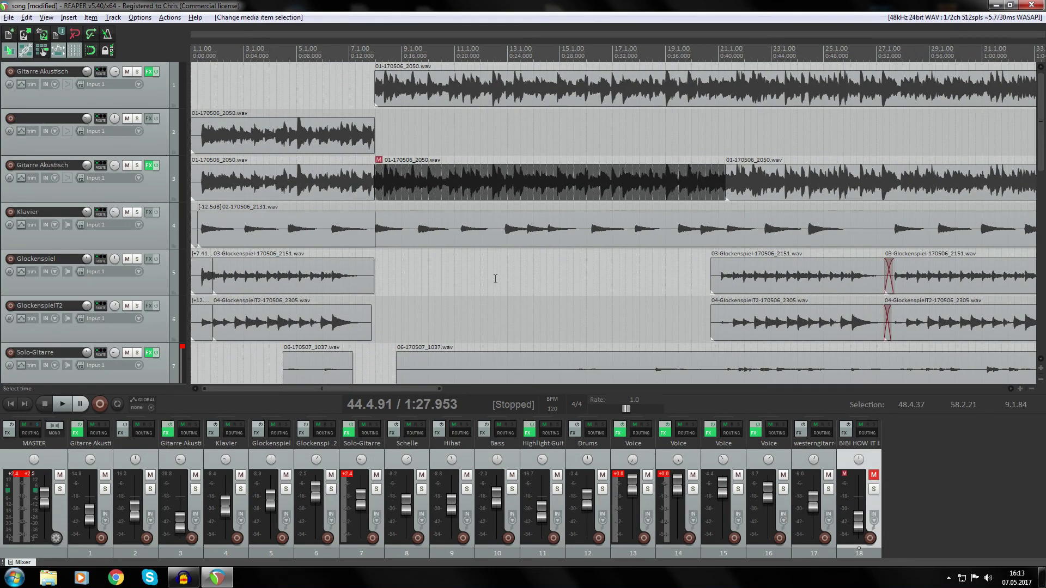